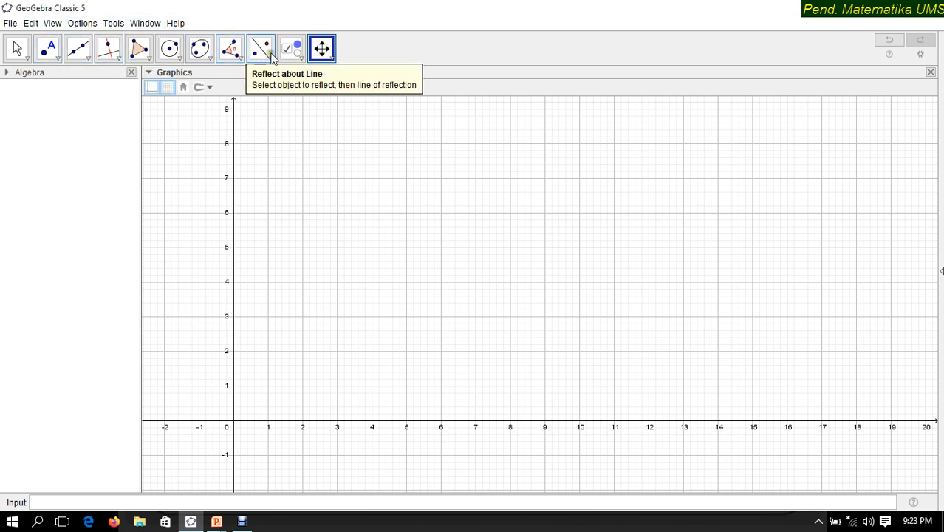
- Add the text "UNSUR-UNSUR KUBUS" near the upper end of the y-axis as a title
{"action": "left_click", "coordinate": [292, 48]}
{"action": "left_click", "coordinate": [297, 106]}
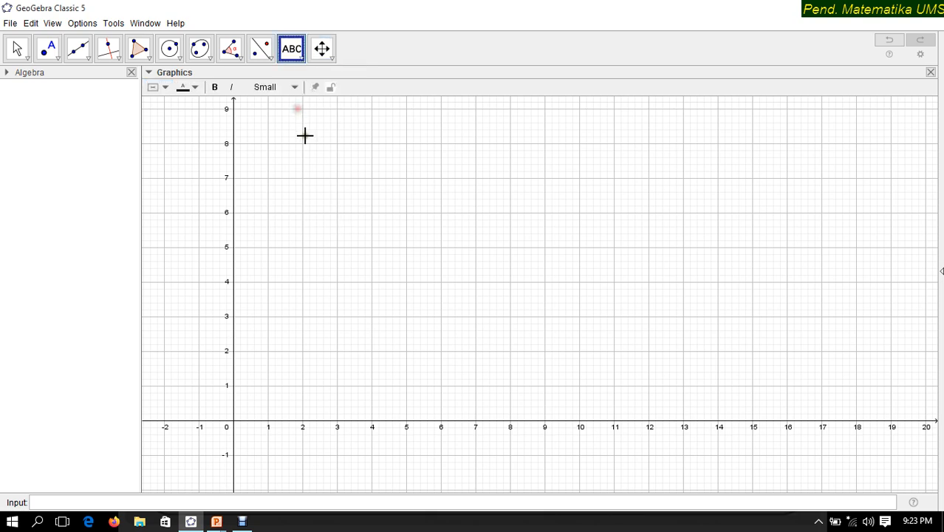
{"action": "left_click", "coordinate": [333, 114]}
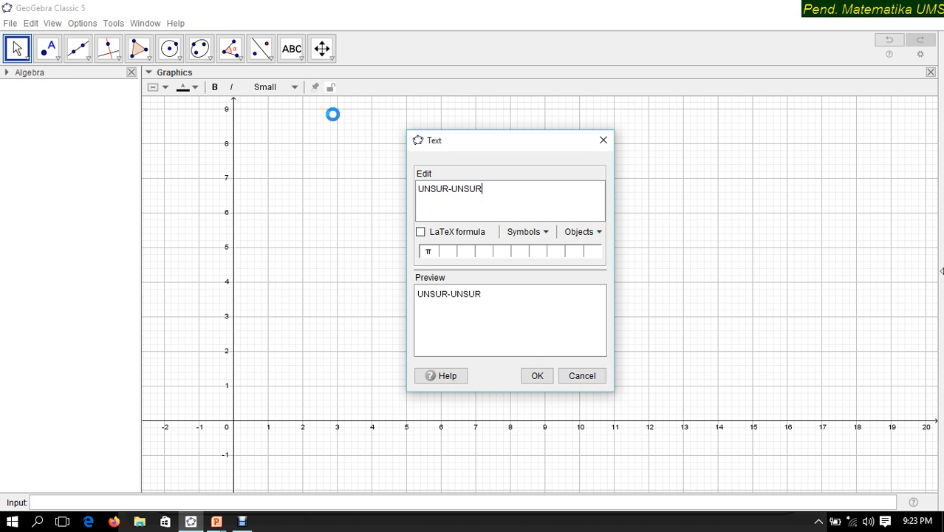
{"action": "type", "text": "UBUS"}
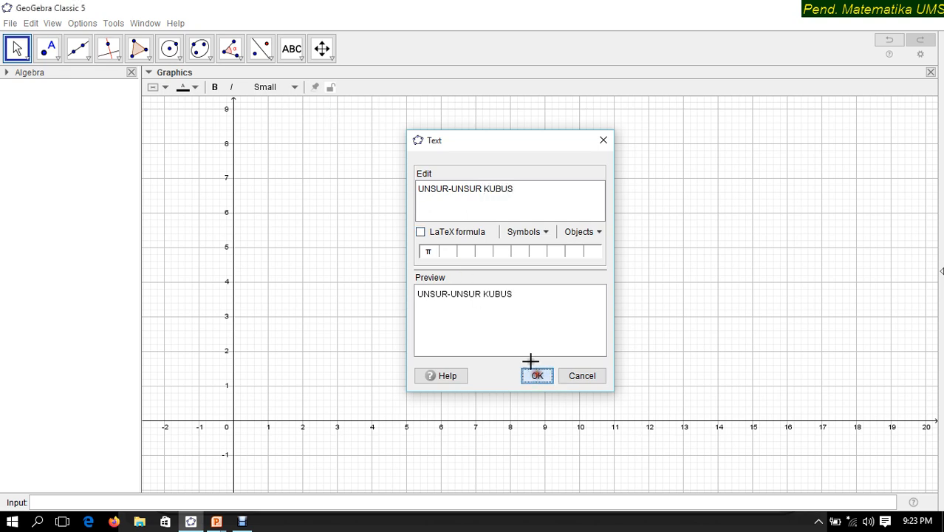
{"action": "left_click", "coordinate": [538, 375]}
- Shift the title slightly and format it as large, bold text with a white background
{"action": "left_click", "coordinate": [17, 49]}
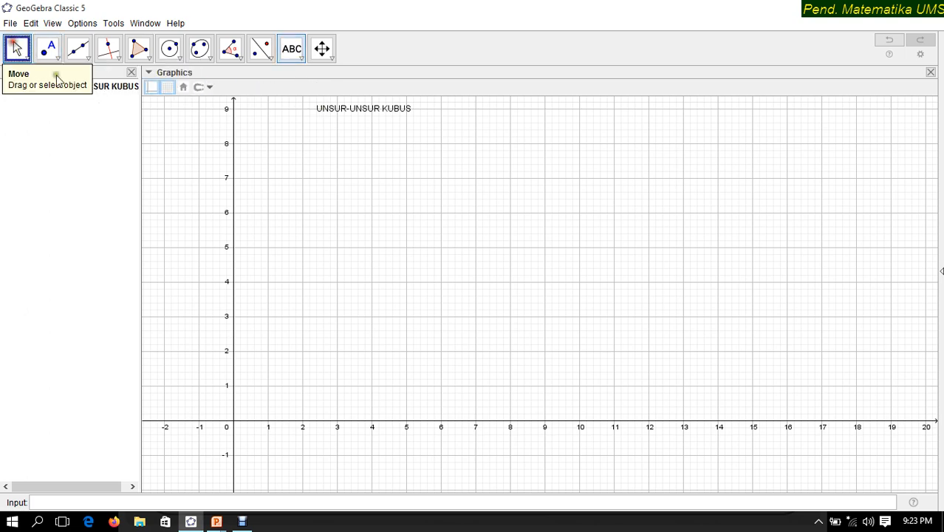
{"action": "left_click_drag", "start_coordinate": [385, 112], "coordinate": [367, 118]}
{"action": "left_click", "coordinate": [277, 88]}
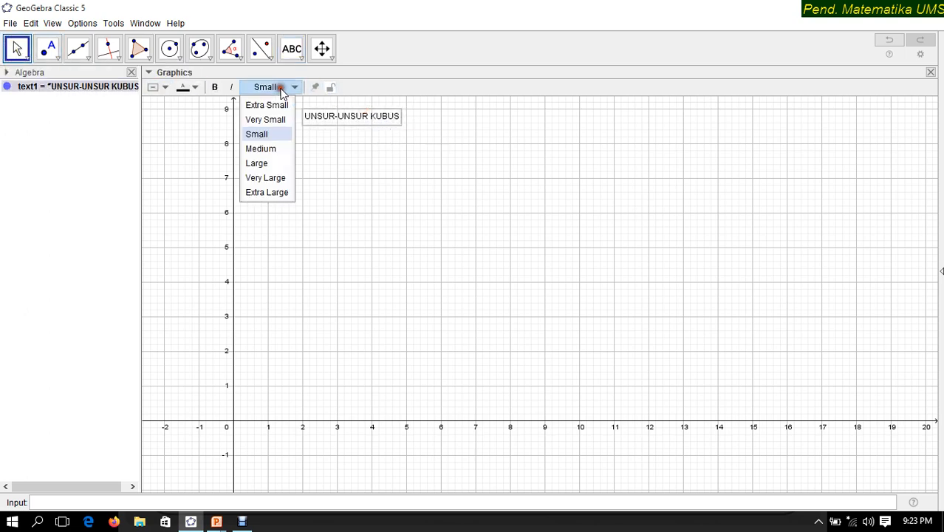
{"action": "left_click", "coordinate": [257, 163]}
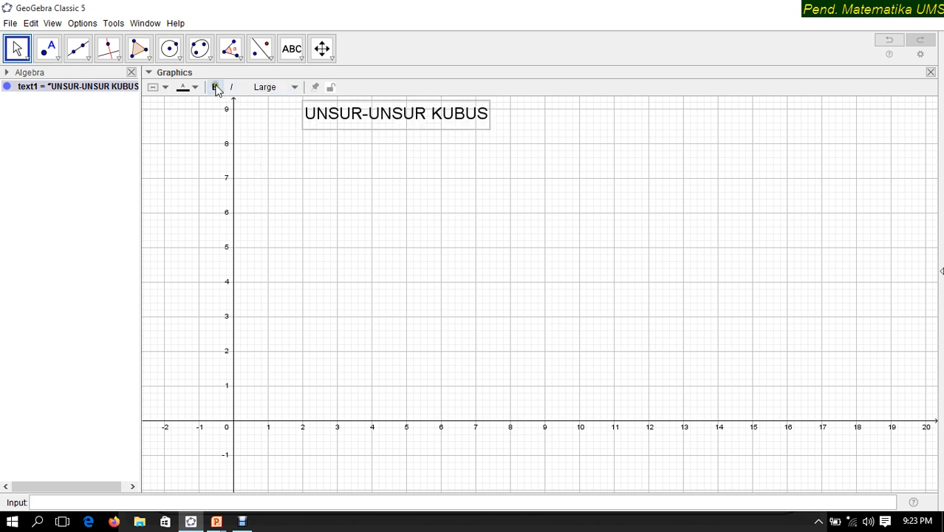
{"action": "left_click", "coordinate": [215, 87]}
{"action": "left_click", "coordinate": [161, 88]}
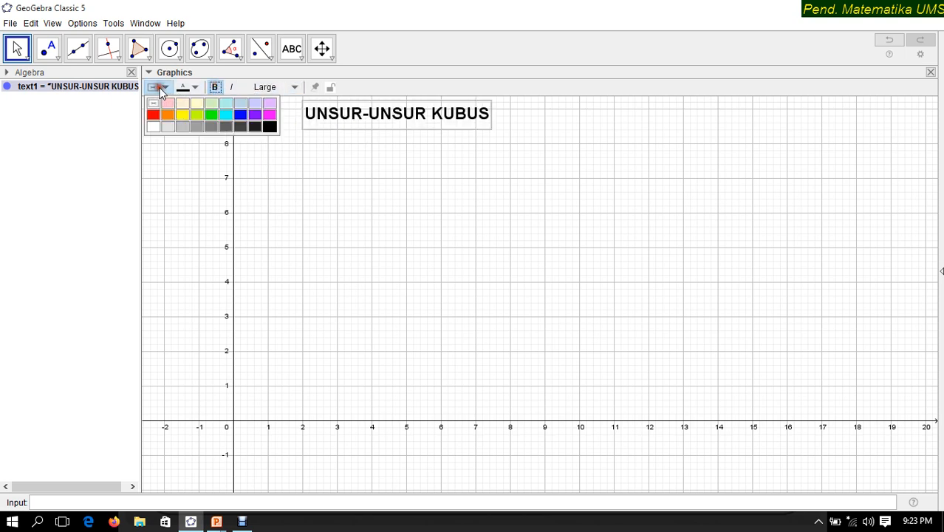
{"action": "left_click", "coordinate": [154, 127]}
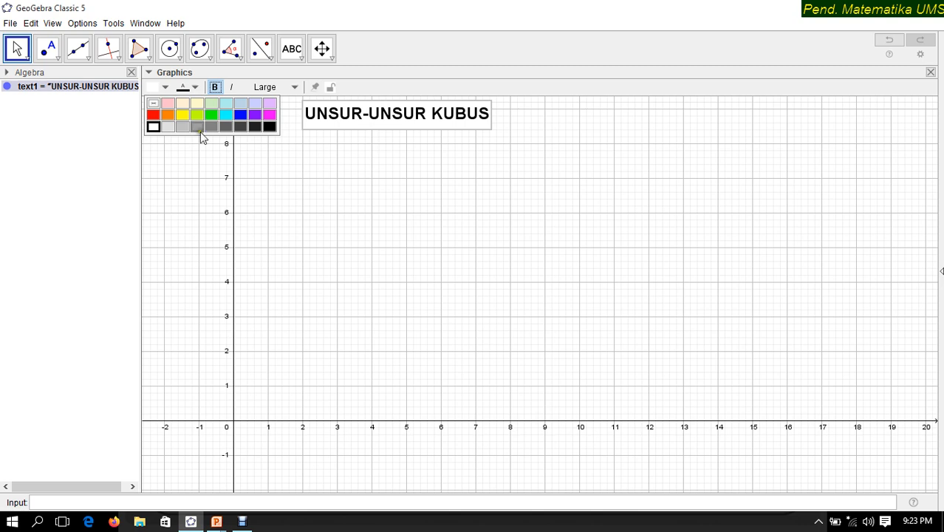
{"action": "left_click", "coordinate": [20, 47]}
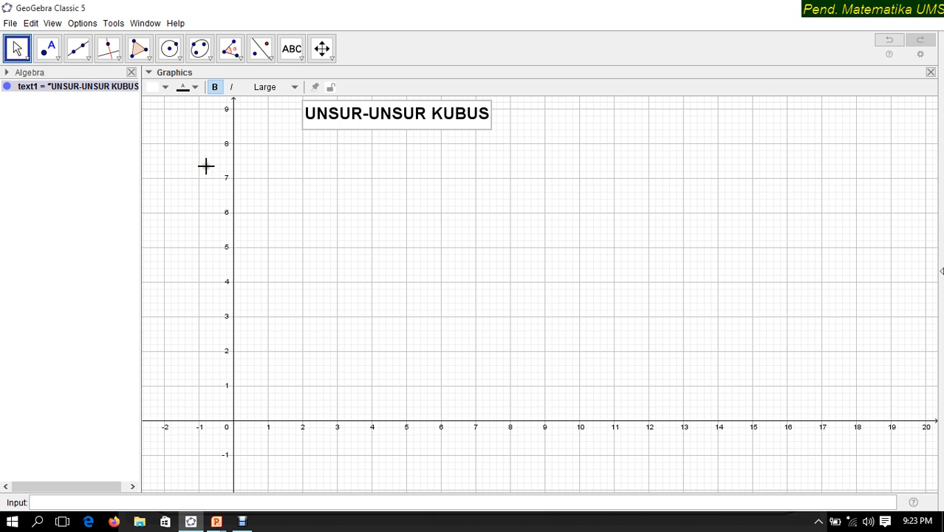
- Define the three number variables p = 10, l = 5 and t = 10
{"action": "left_click", "coordinate": [50, 502]}
{"action": "type", "text": "P"}
{"action": "key", "text": "BackSpace"}
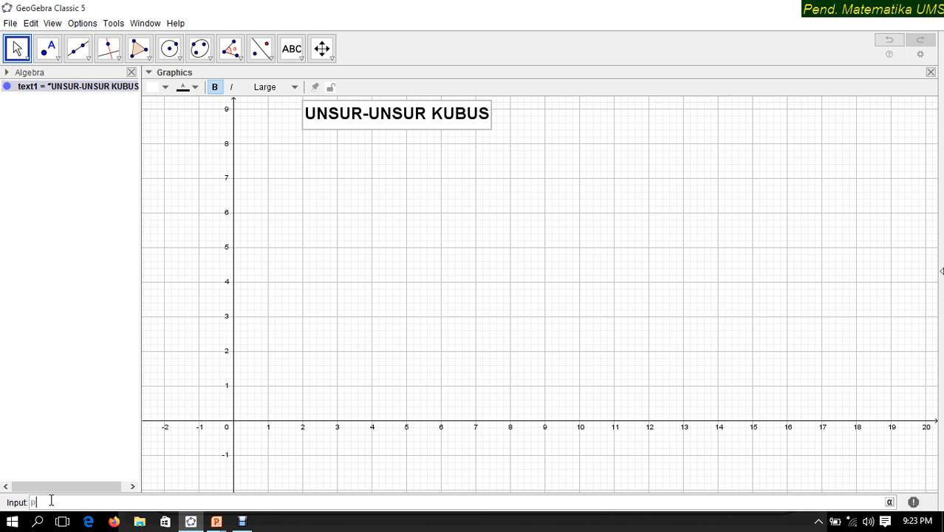
{"action": "type", "text": "p=10"}
{"action": "key", "text": "Return"}
{"action": "type", "text": "l = 5"}
{"action": "key", "text": "Return"}
{"action": "type", "text": "x"}
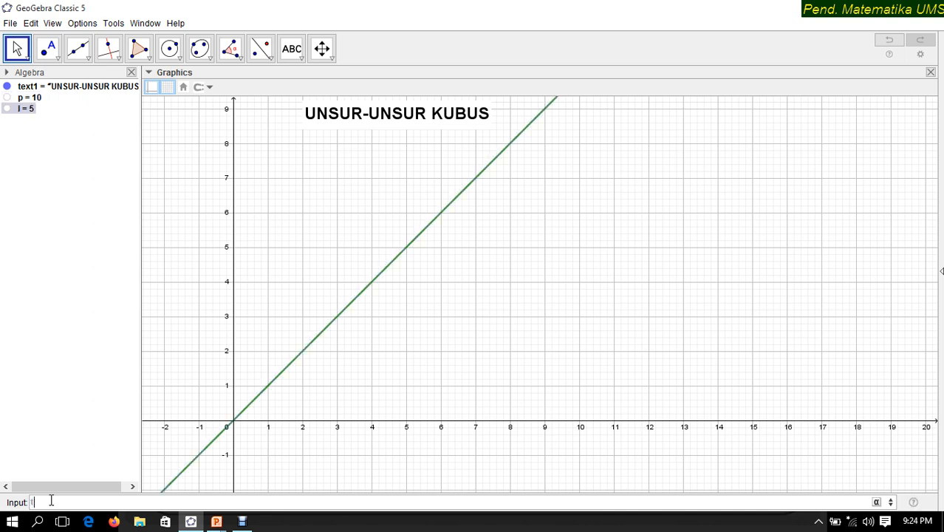
{"action": "type", "text": "=10"}
{"action": "key", "text": "Return"}
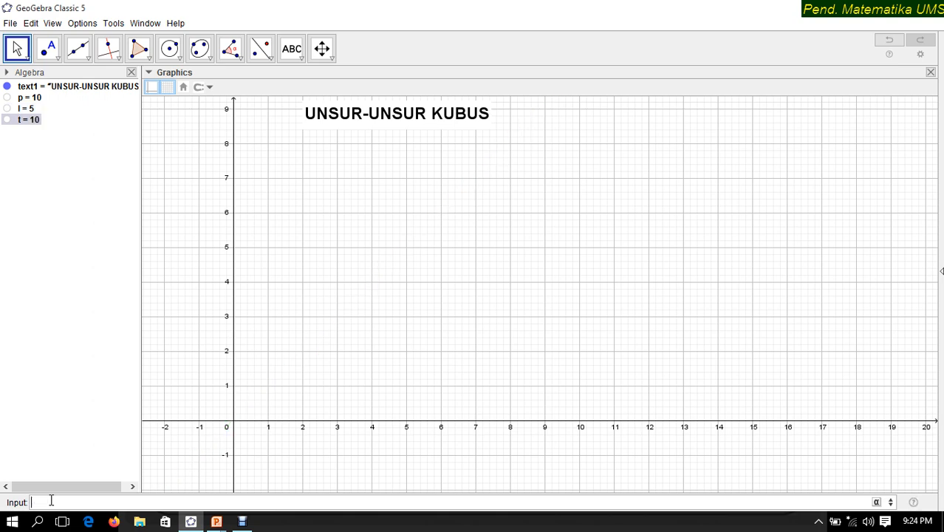
- Show the numbers p, l and t as sliders in the graphics view
{"action": "left_click", "coordinate": [7, 97]}
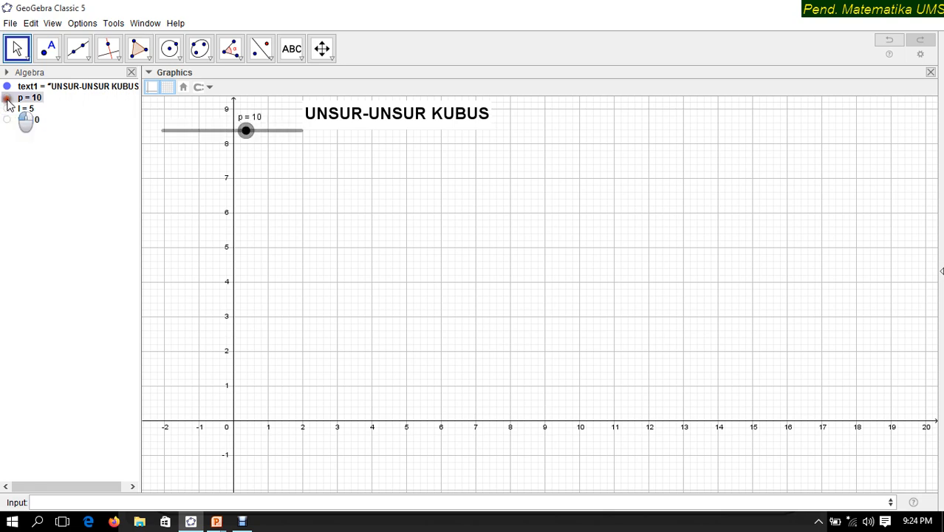
{"action": "left_click", "coordinate": [6, 108]}
{"action": "left_click", "coordinate": [7, 119]}
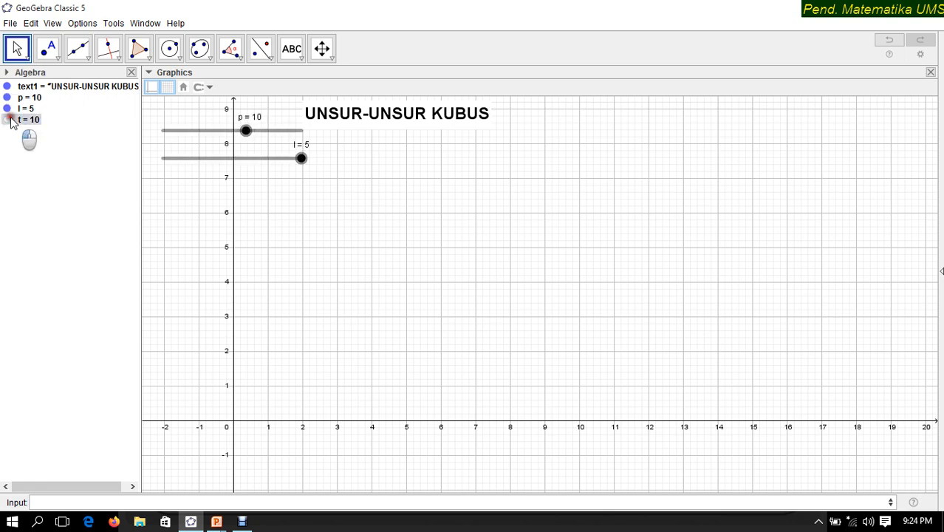
- Arrange the p, l and t sliders in an evenly spaced, aligned column below the title's height
{"action": "left_click_drag", "start_coordinate": [209, 130], "coordinate": [205, 143]}
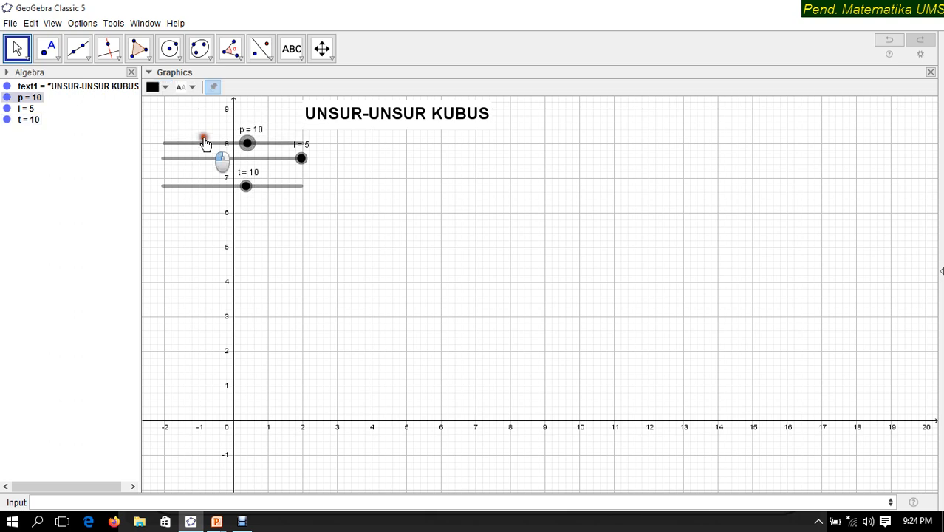
{"action": "mouse_move", "coordinate": [204, 187]}
{"action": "left_mouse_down"}
{"action": "mouse_move", "coordinate": [200, 163]}
{"action": "mouse_move", "coordinate": [199, 191]}
{"action": "left_mouse_up"}
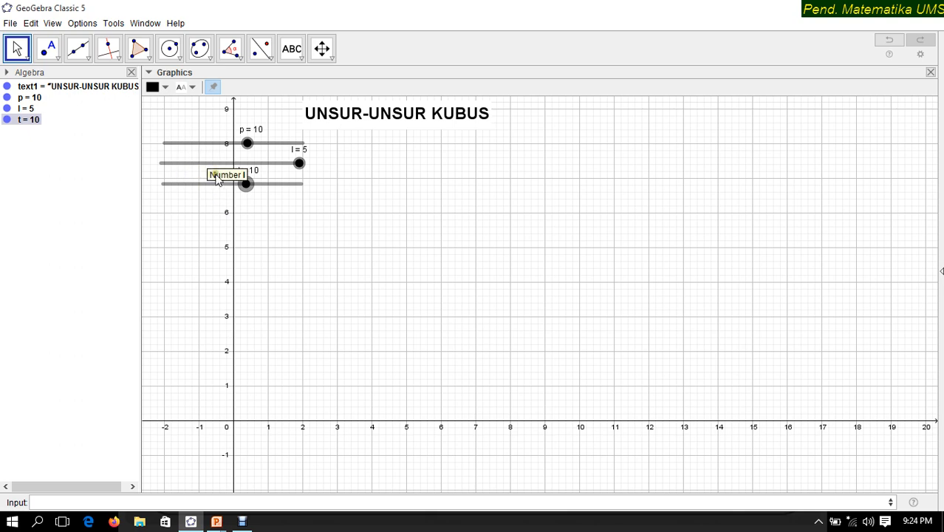
{"action": "left_click", "coordinate": [205, 164]}
{"action": "left_click_drag", "start_coordinate": [204, 163], "coordinate": [203, 186]}
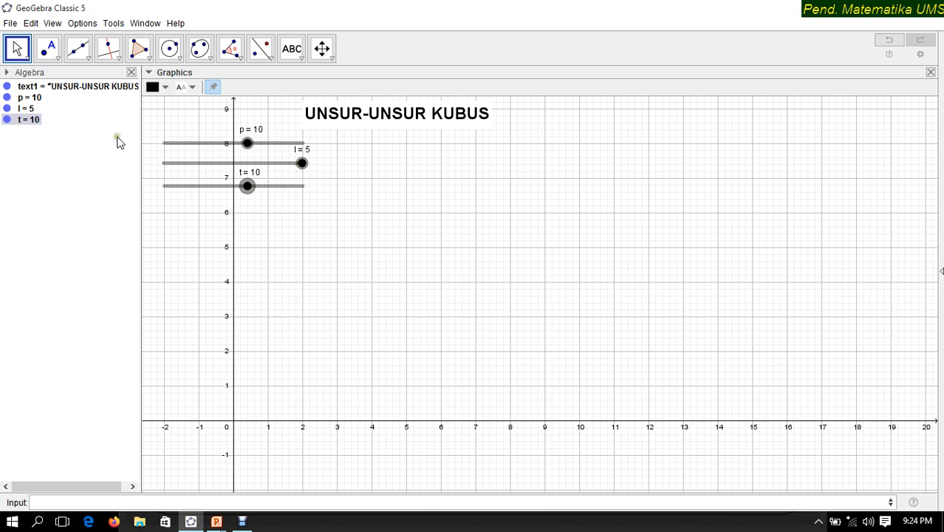
- Place point A at (1, 1) and keep it as the only point
{"action": "left_click", "coordinate": [45, 50]}
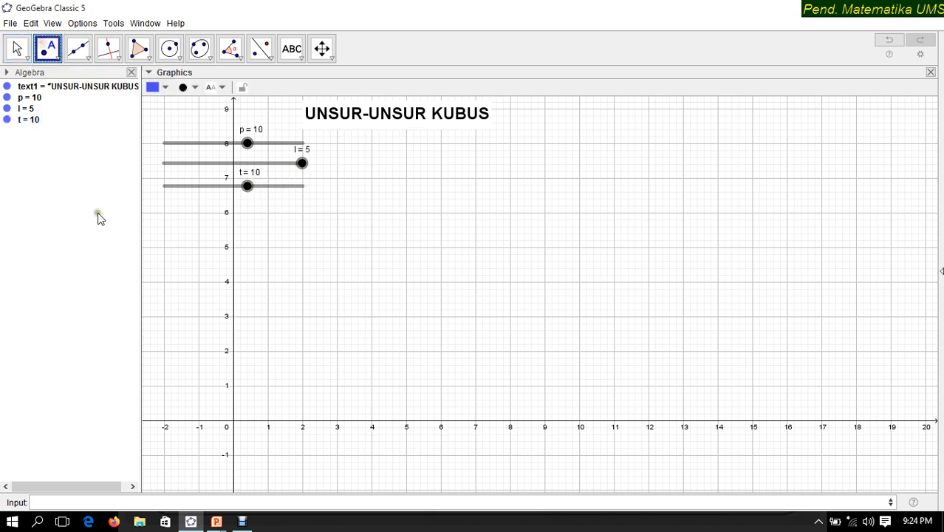
{"action": "left_click", "coordinate": [268, 385]}
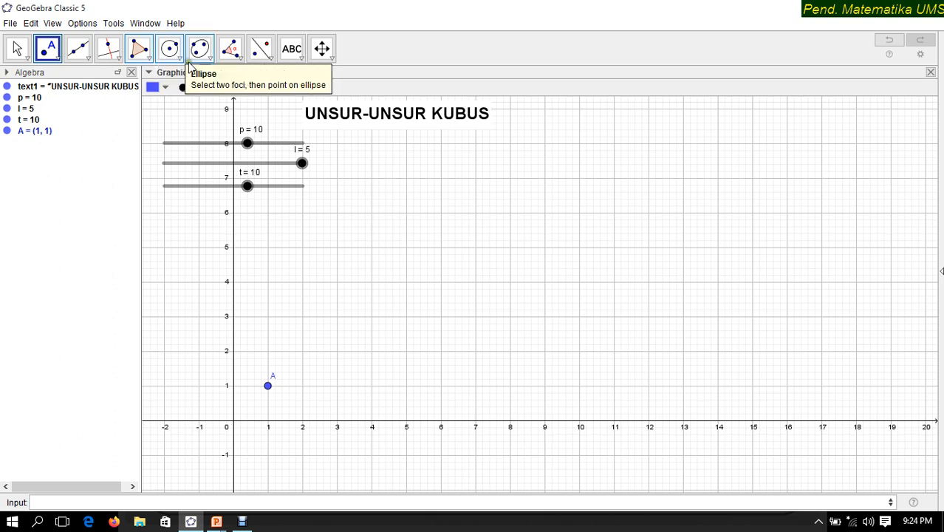
{"action": "left_click", "coordinate": [346, 110]}
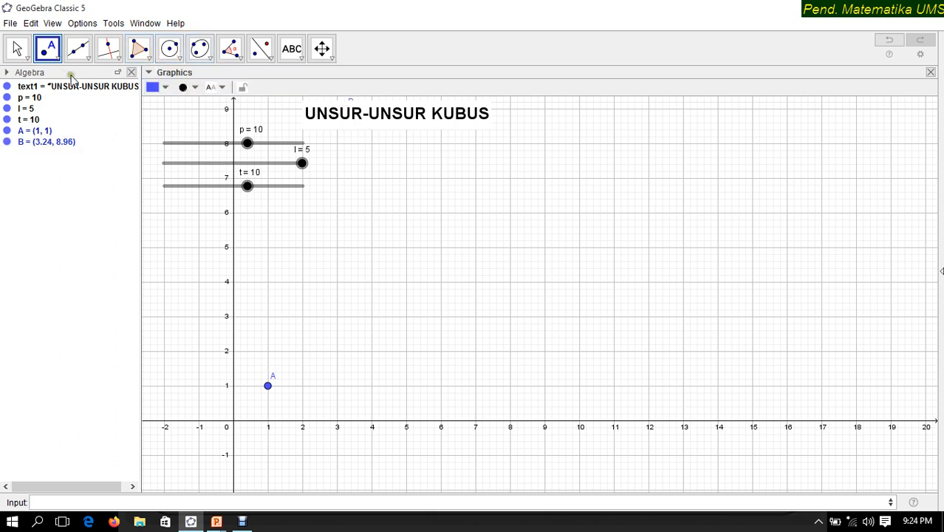
{"action": "key", "text": "ctrl+z"}
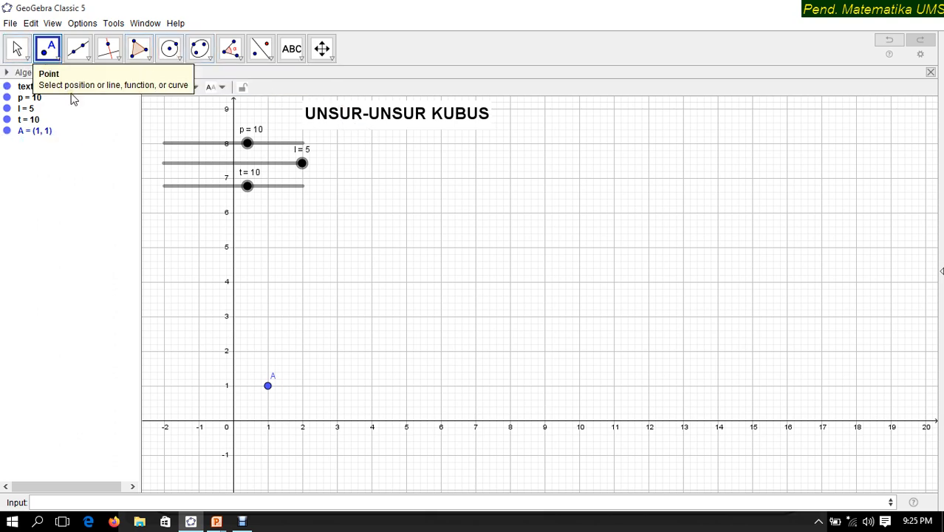
- Pin the title text to the screen and lock it, and check the pin setting of sliders p, l and t
{"action": "left_click", "coordinate": [16, 49]}
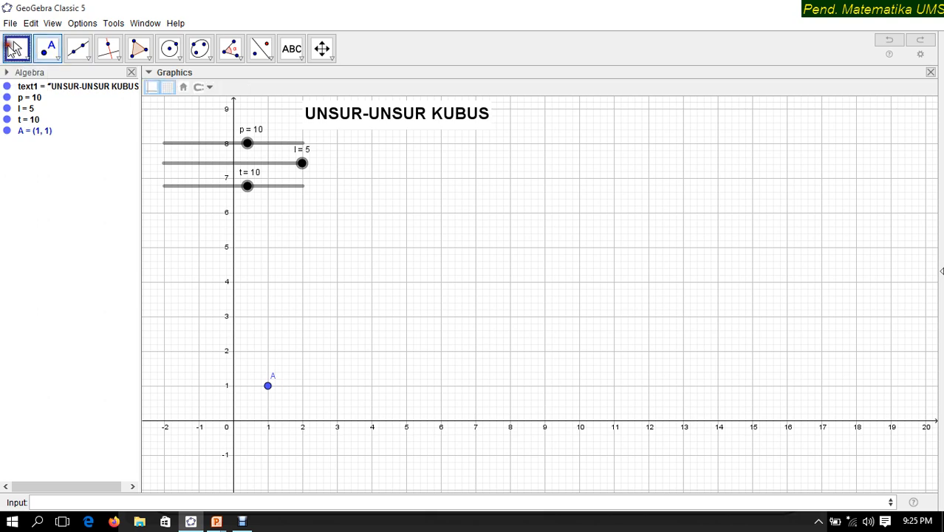
{"action": "left_click", "coordinate": [356, 116]}
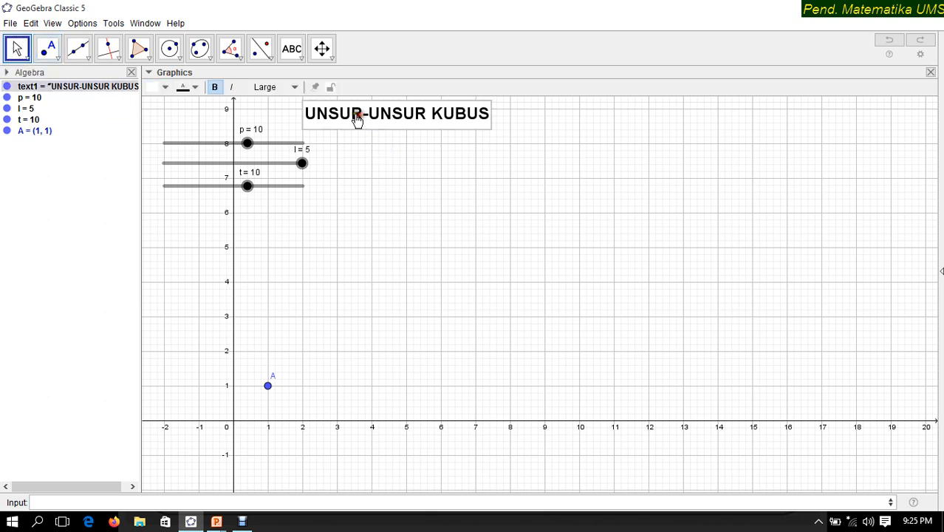
{"action": "left_click", "coordinate": [314, 88]}
{"action": "left_click", "coordinate": [331, 87]}
{"action": "left_click", "coordinate": [273, 144]}
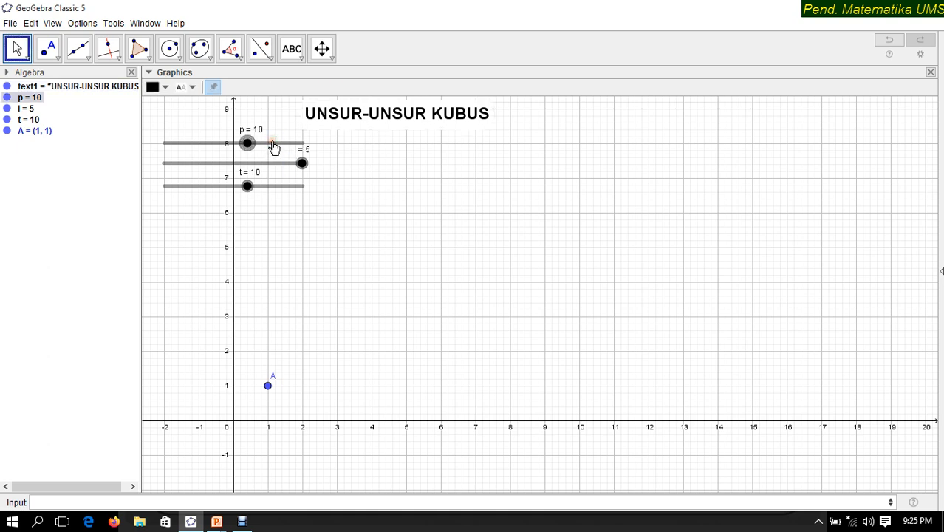
{"action": "left_click", "coordinate": [272, 163]}
{"action": "left_click", "coordinate": [272, 188]}
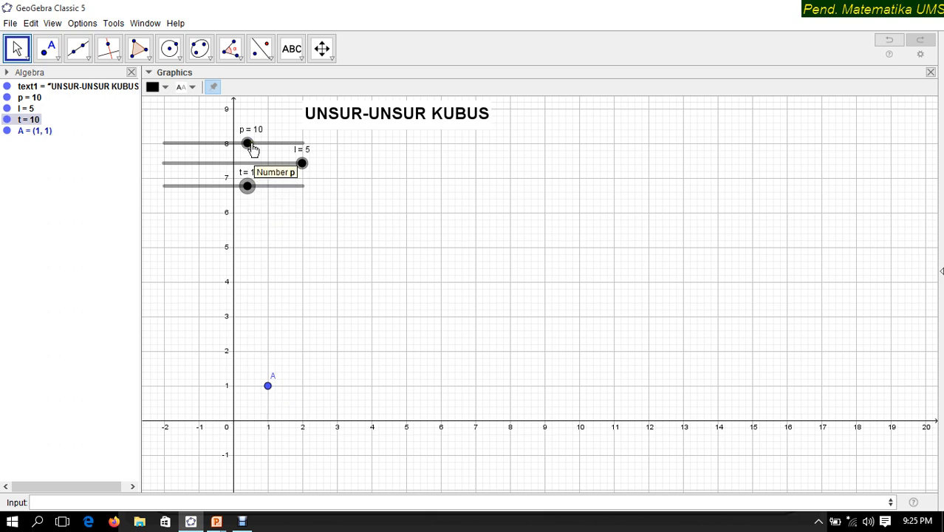
- Define point B = (x(A)+p, y(A)) so that it depends on point A and slider p
{"action": "left_click", "coordinate": [104, 503]}
{"action": "type", "text": "B=("}
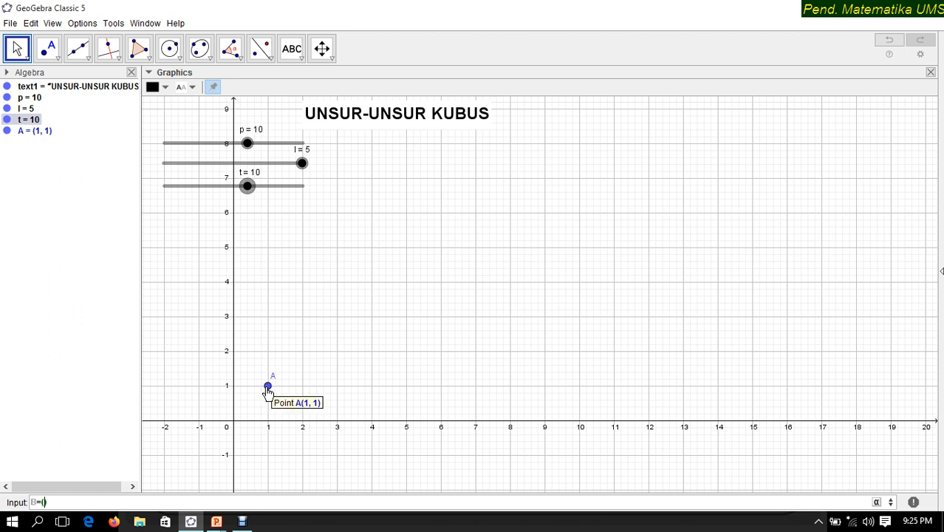
{"action": "type", "text": "x"}
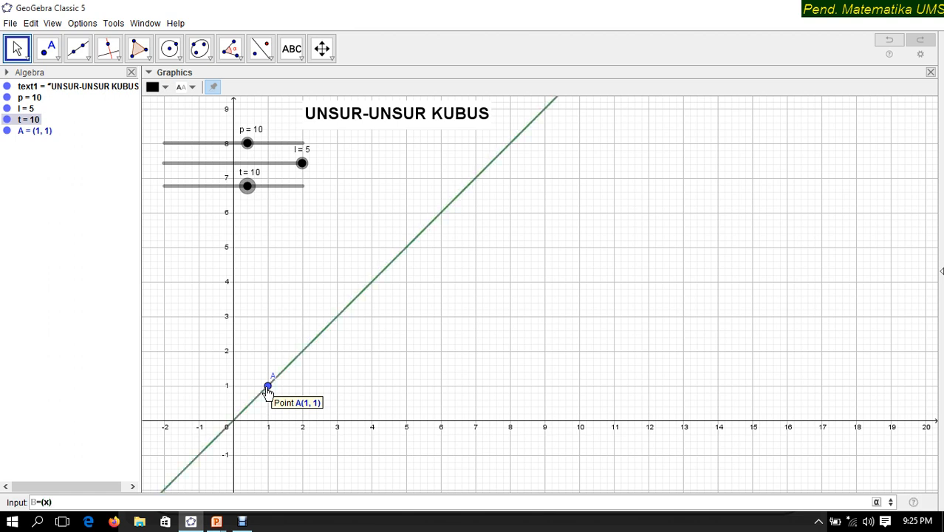
{"action": "type", "text": ","}
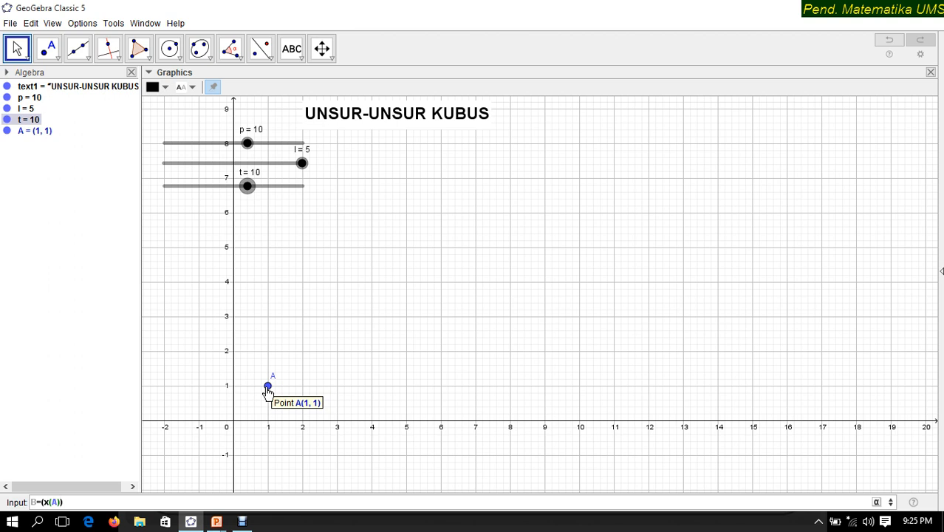
{"action": "type", "text": "+p,y(A)"}
{"action": "key", "text": "BackSpace"}
{"action": "type", "text": ")"}
{"action": "key", "text": "Return"}
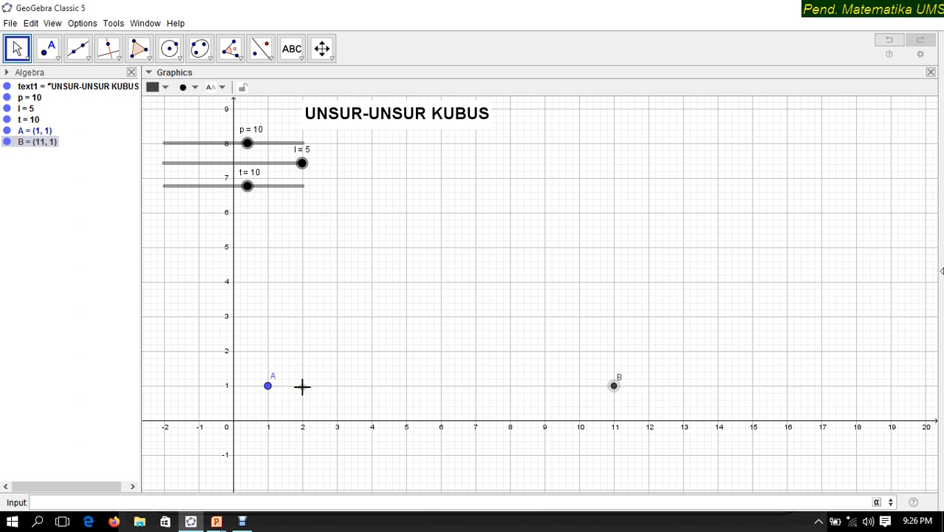
- Vary slider p down and back up to test how point B follows it
{"action": "left_click_drag", "start_coordinate": [246, 143], "coordinate": [238, 161]}
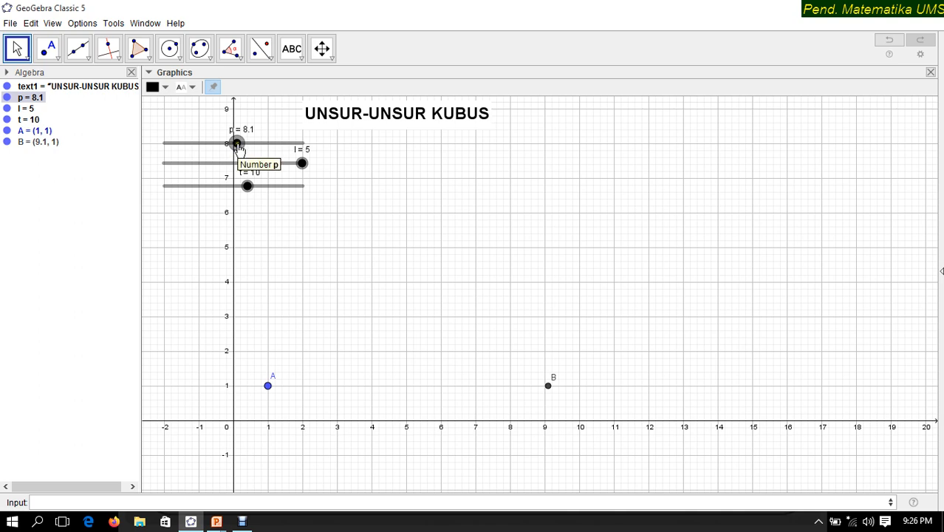
{"action": "left_click_drag", "start_coordinate": [241, 145], "coordinate": [251, 142]}
- Set slider p's interval to a minimum of 0, a maximum of 5 and an increment of 1
{"action": "right_click", "coordinate": [246, 143]}
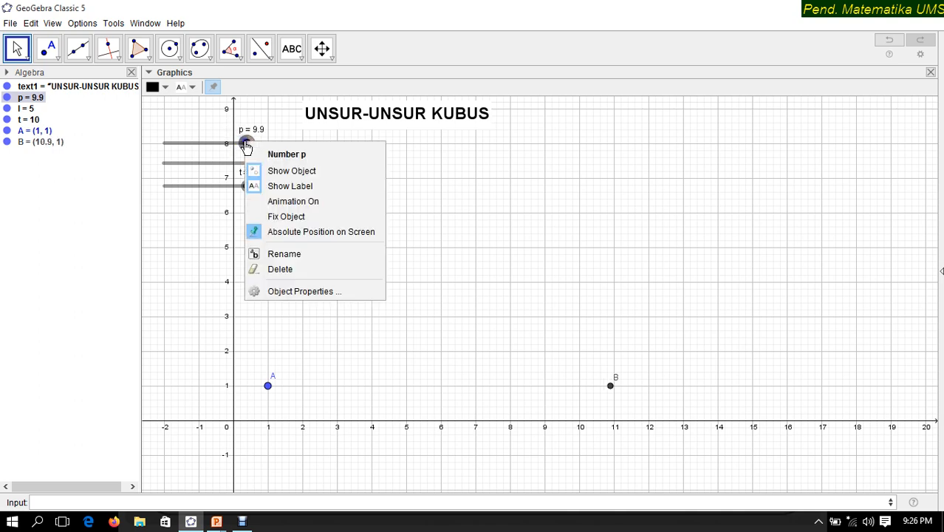
{"action": "left_click", "coordinate": [285, 291]}
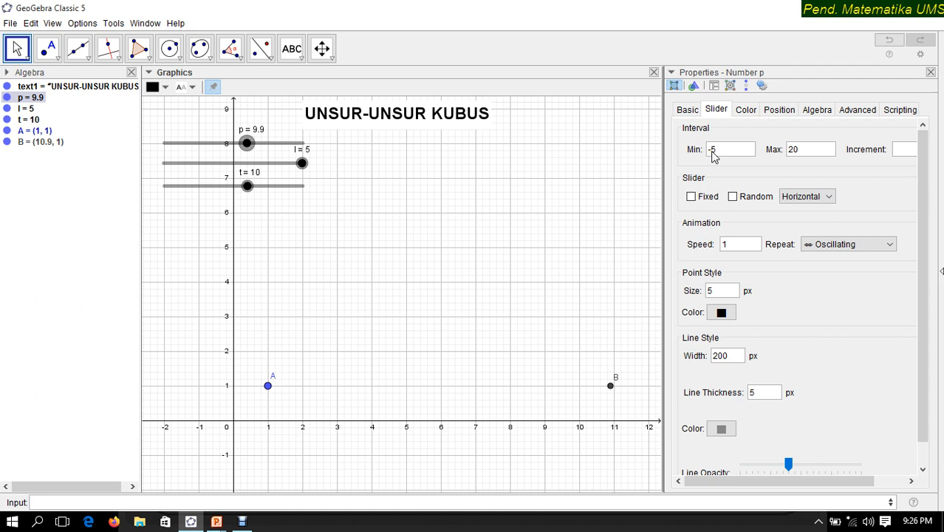
{"action": "left_click", "coordinate": [806, 150]}
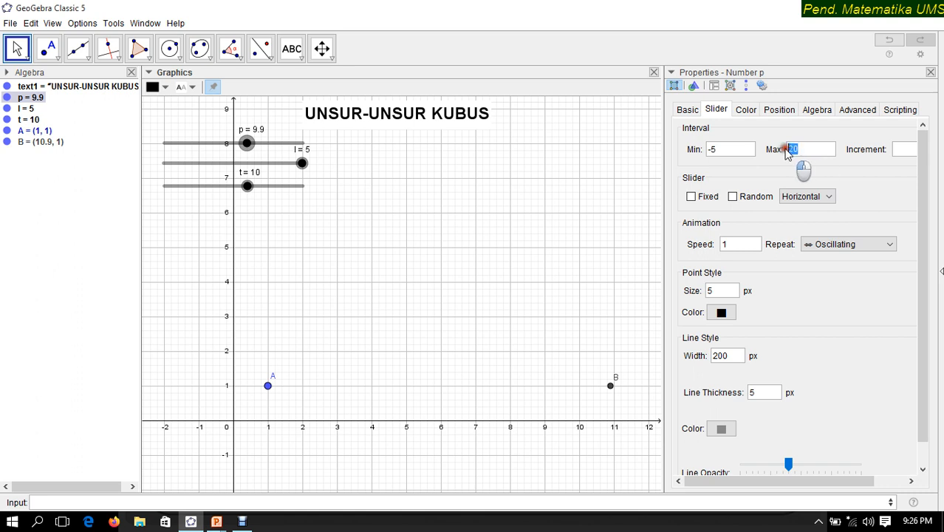
{"action": "left_click", "coordinate": [707, 150]}
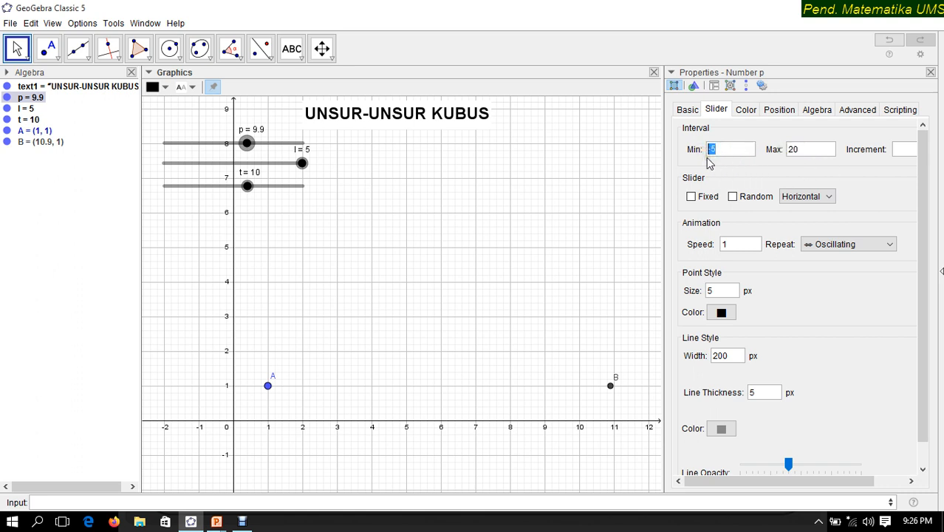
{"action": "left_click", "coordinate": [790, 152]}
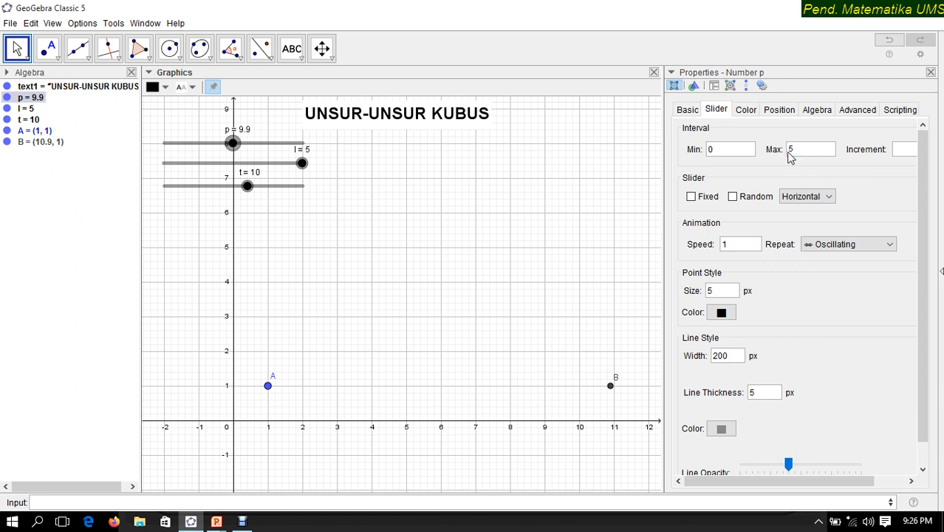
{"action": "left_click", "coordinate": [907, 150]}
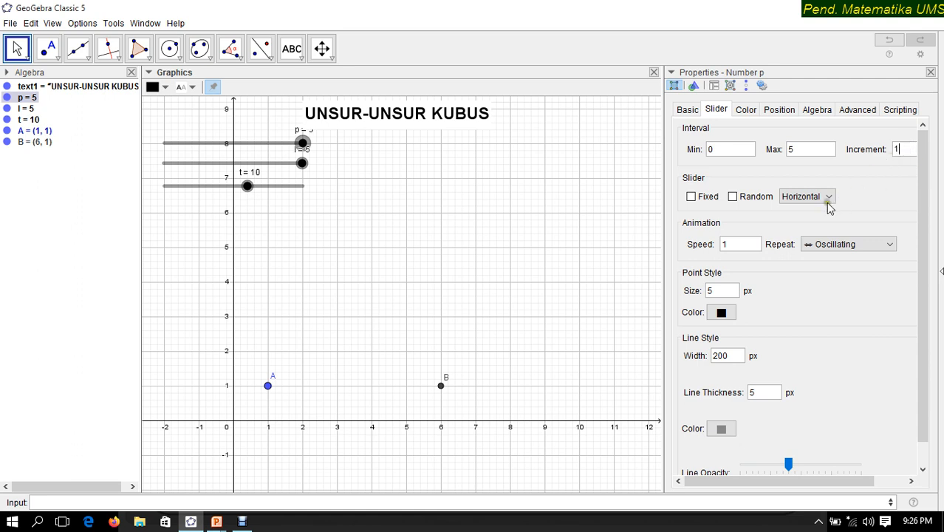
- Set slider l's minimum to 0 and its increment to 1
{"action": "left_click", "coordinate": [195, 163]}
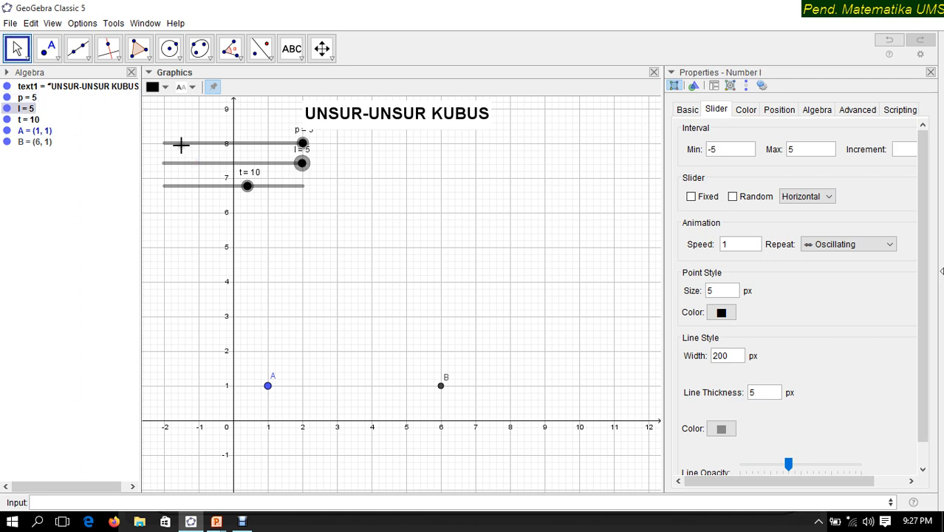
{"action": "left_click", "coordinate": [15, 38]}
{"action": "left_click", "coordinate": [297, 167]}
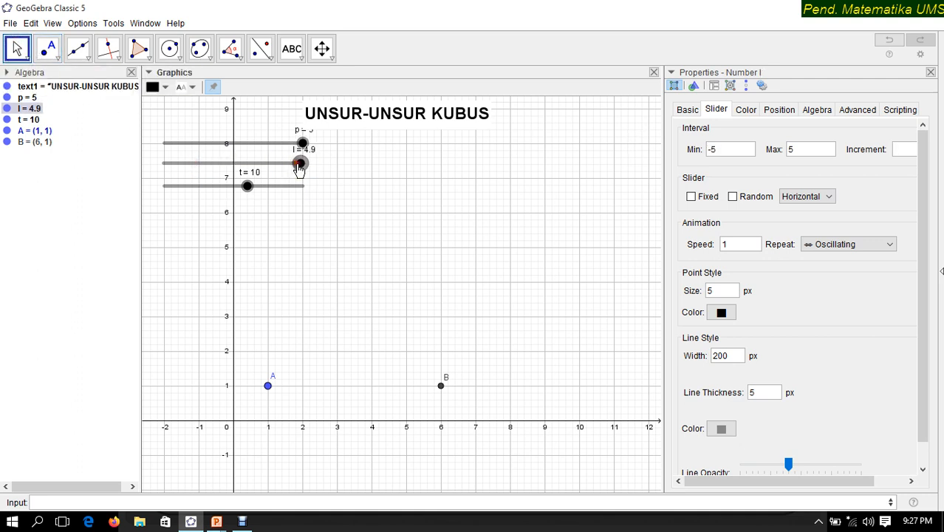
{"action": "left_click", "coordinate": [716, 151]}
{"action": "left_click_drag", "start_coordinate": [717, 151], "coordinate": [697, 151]}
{"action": "left_click", "coordinate": [900, 150]}
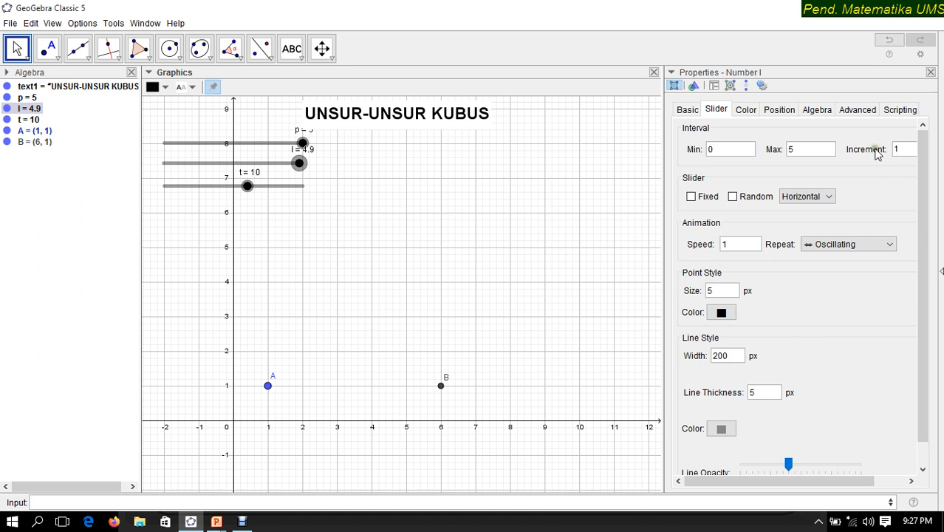
- Set slider t's interval to a minimum of 0, a maximum of 7 and an increment of 1
{"action": "left_click", "coordinate": [269, 189]}
{"action": "left_click_drag", "start_coordinate": [717, 151], "coordinate": [703, 150]}
{"action": "type", "text": "0"}
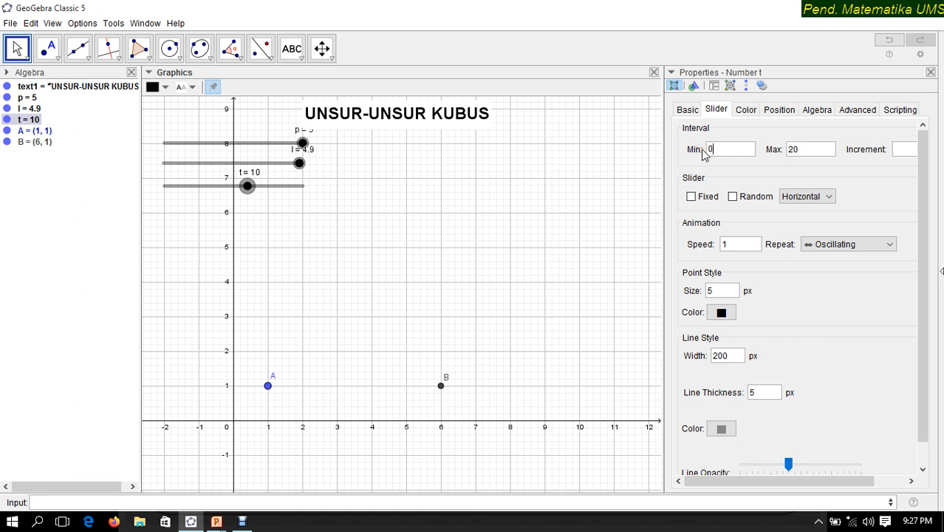
{"action": "left_click_drag", "start_coordinate": [803, 150], "coordinate": [789, 150]}
{"action": "type", "text": "7"}
{"action": "left_click", "coordinate": [896, 149]}
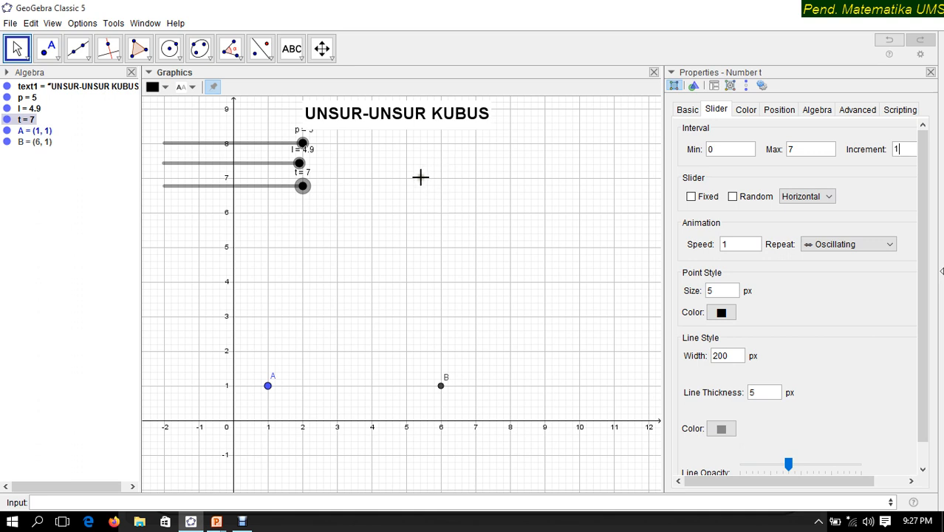
- Change the title text to "UNSUR-UNSUR KUBUS/BALOK"
{"action": "right_click", "coordinate": [419, 124]}
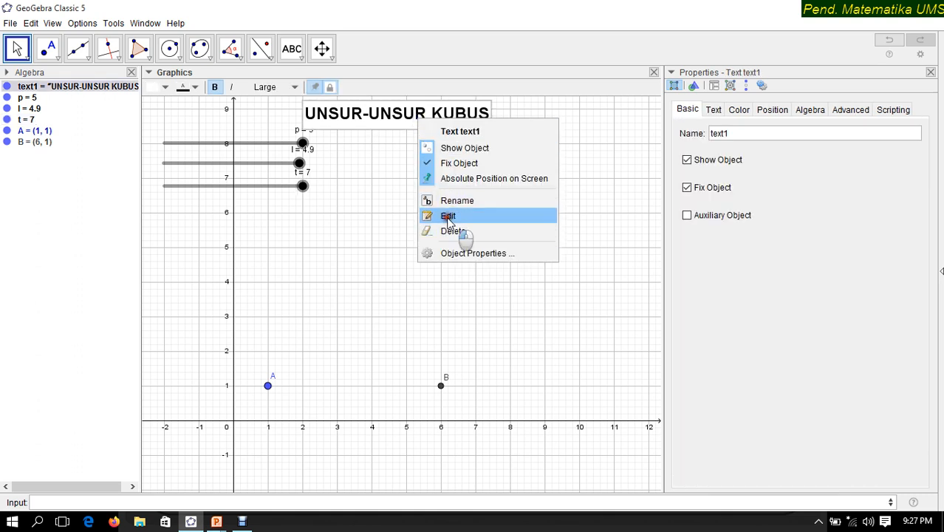
{"action": "left_click", "coordinate": [449, 217]}
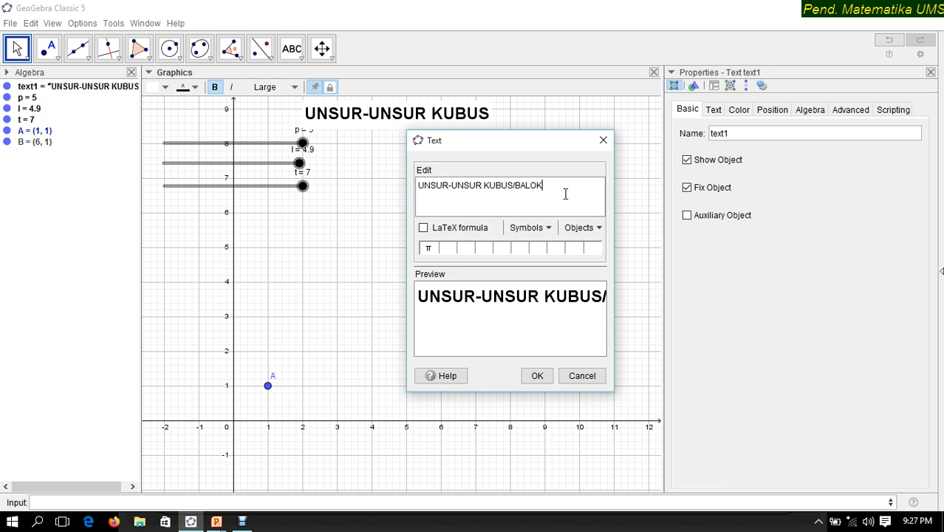
{"action": "left_click", "coordinate": [526, 378]}
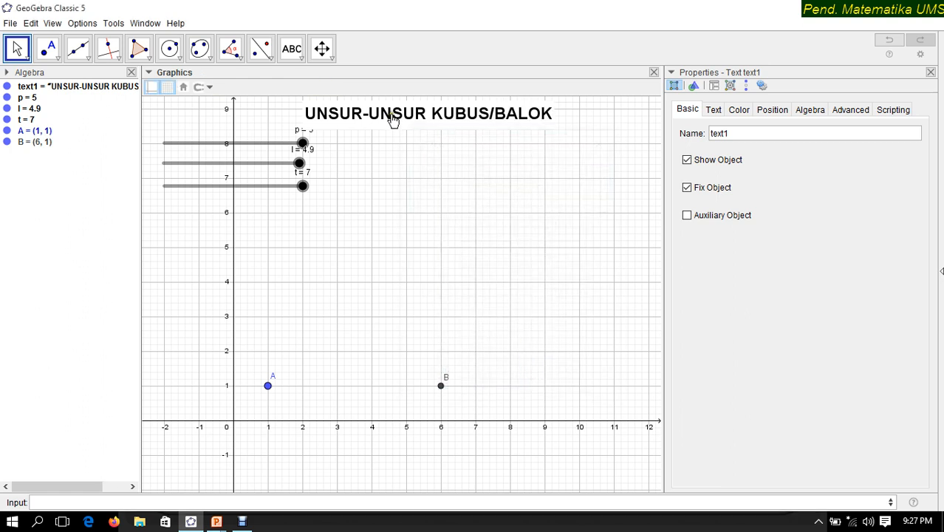
- Unlock the title, shift it slightly right so it clears slider p's label, and lock and pin it to the screen again
{"action": "left_click", "coordinate": [329, 112]}
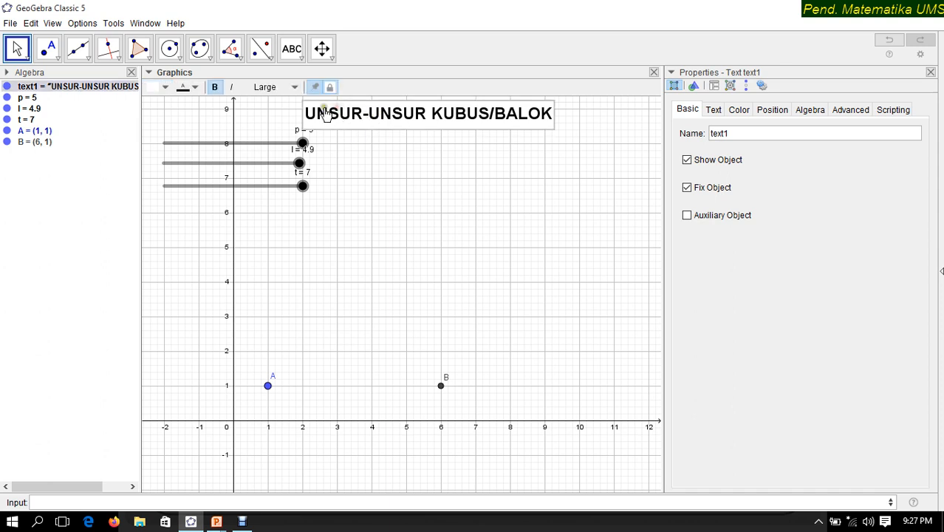
{"action": "left_click", "coordinate": [330, 87]}
{"action": "left_click_drag", "start_coordinate": [335, 112], "coordinate": [354, 111]}
{"action": "left_click", "coordinate": [330, 87]}
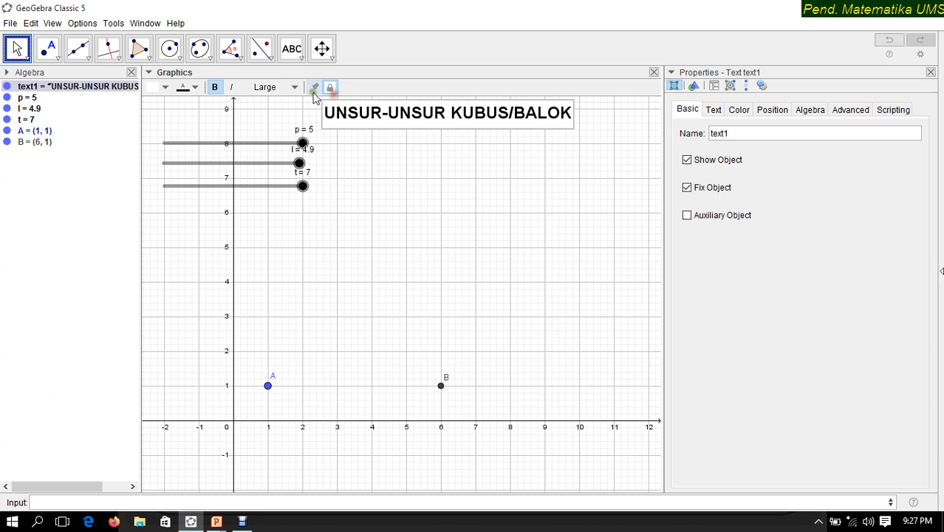
{"action": "left_click", "coordinate": [315, 87]}
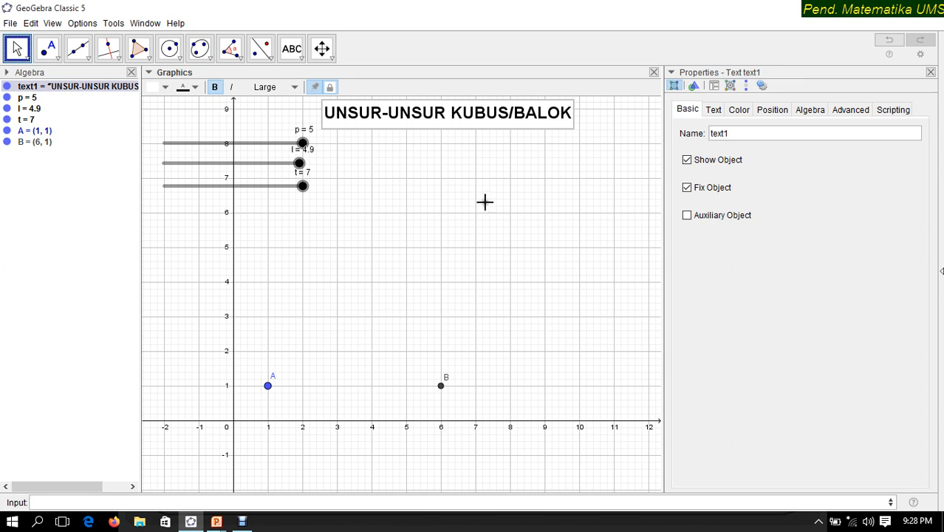
- Raise slider l to 5, keeping slider p at 5
{"action": "left_click", "coordinate": [300, 162]}
{"action": "left_click_drag", "start_coordinate": [293, 170], "coordinate": [321, 209]}
{"action": "mouse_move", "coordinate": [302, 143]}
{"action": "left_mouse_down"}
{"action": "mouse_move", "coordinate": [165, 144]}
{"action": "mouse_move", "coordinate": [303, 157]}
{"action": "left_mouse_up"}
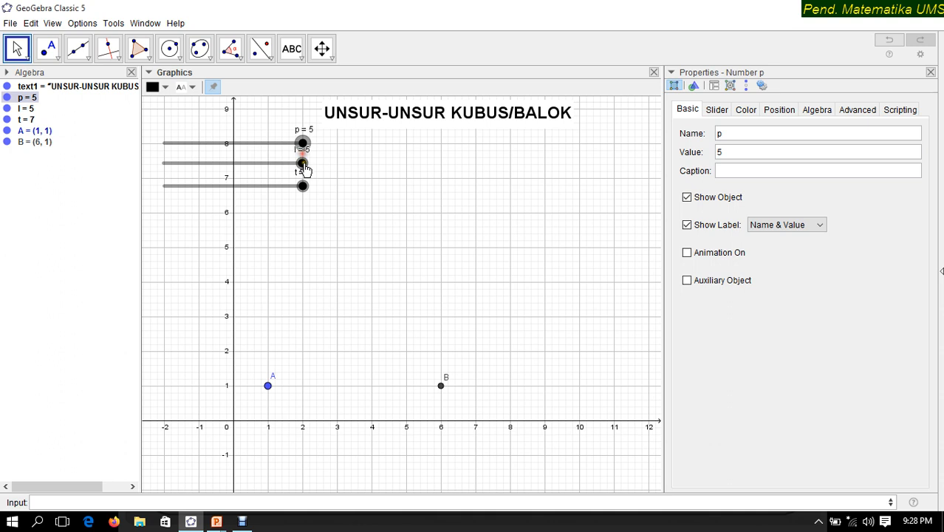
- Define point L = (x(A)+l, y(A)) and lower slider l to 4 to separate L from point B
{"action": "left_click", "coordinate": [264, 386]}
{"action": "left_click", "coordinate": [65, 505]}
{"action": "left_click", "coordinate": [64, 503]}
{"action": "type", "text": "L"}
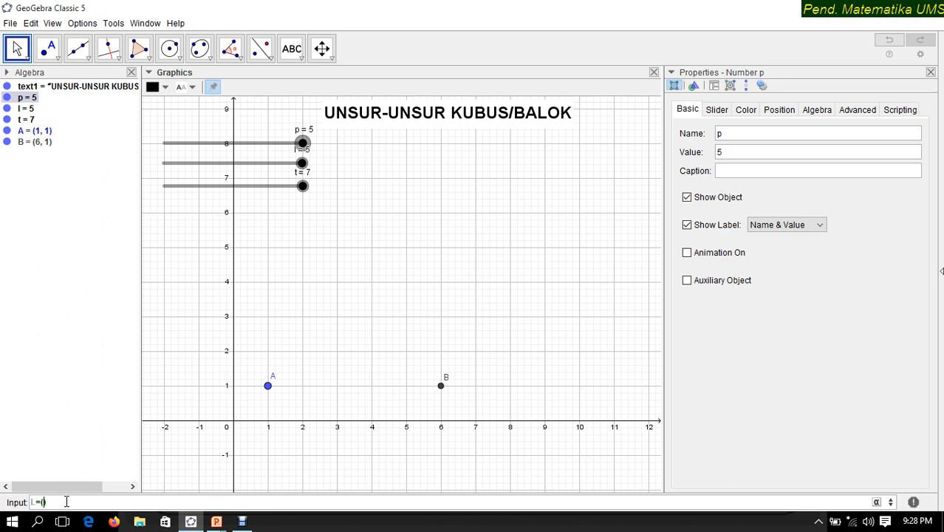
{"action": "type", "text": "=(x"}
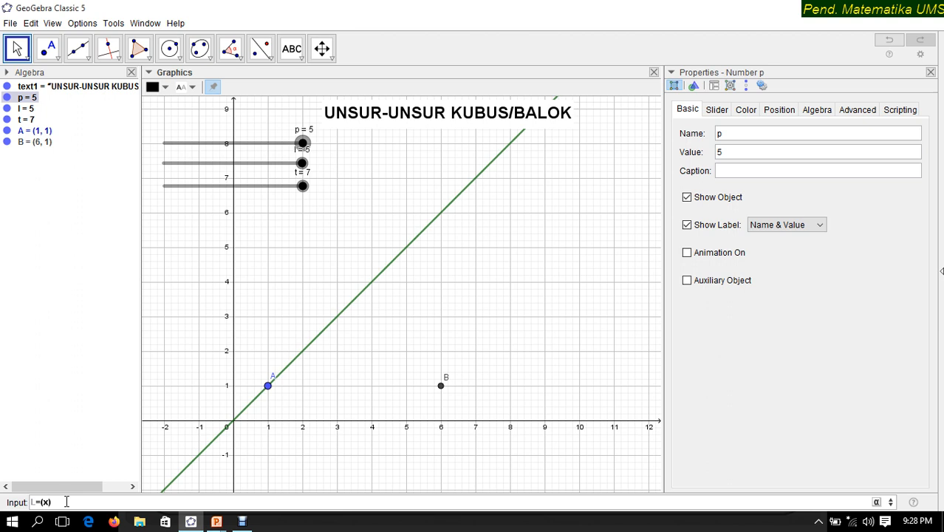
{"action": "type", "text": ","}
{"action": "type", "text": "A"}
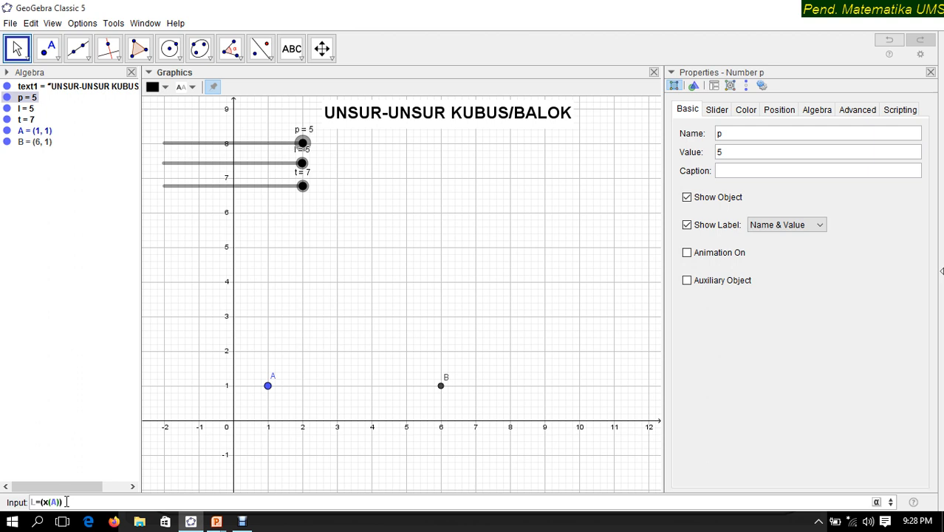
{"action": "type", "text": "+l,y(A"}
{"action": "key", "text": "Return"}
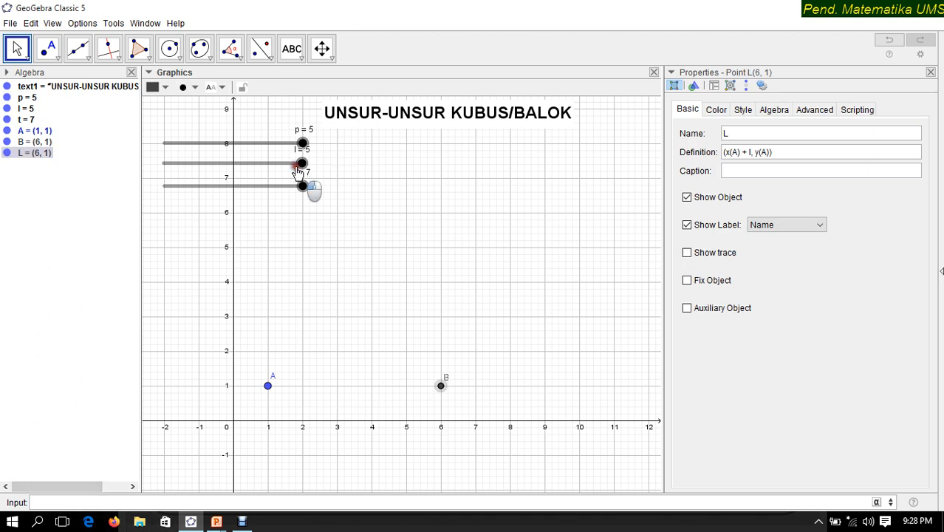
{"action": "left_click_drag", "start_coordinate": [298, 172], "coordinate": [284, 174]}
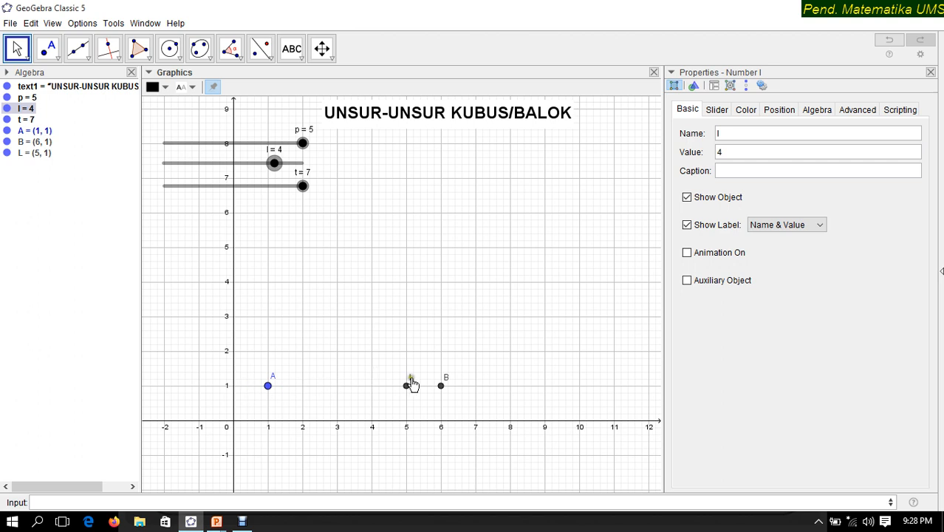
- Rotate point L around point A by 30° counterclockwise
{"action": "left_click", "coordinate": [270, 62]}
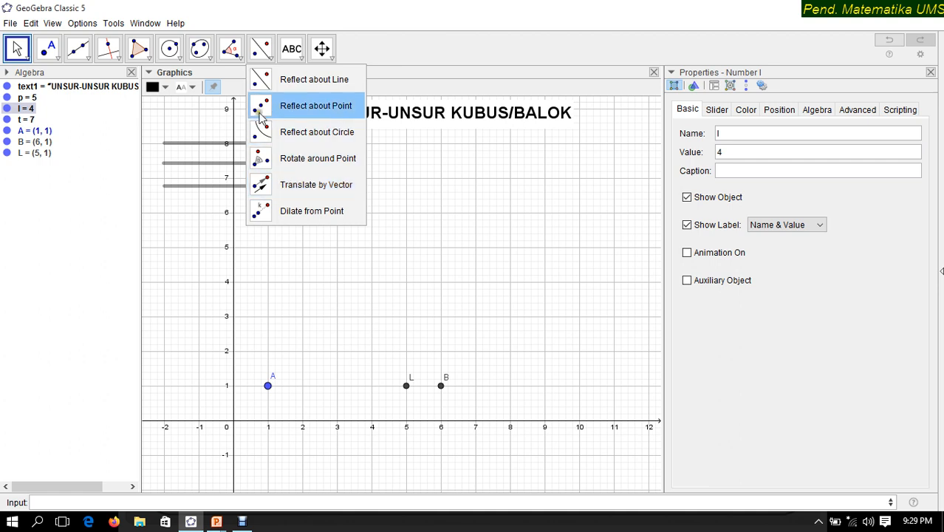
{"action": "left_click", "coordinate": [238, 60]}
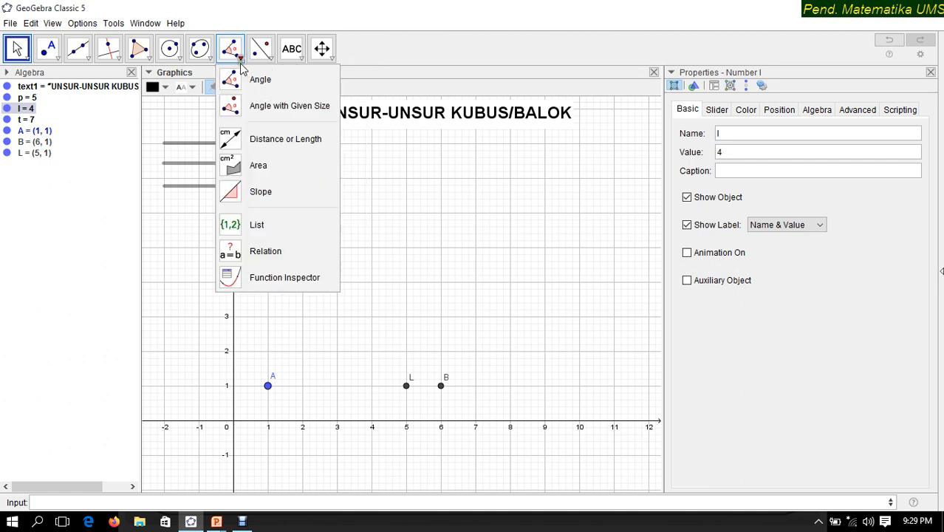
{"action": "left_click", "coordinate": [262, 106]}
{"action": "mouse_move", "coordinate": [262, 48]}
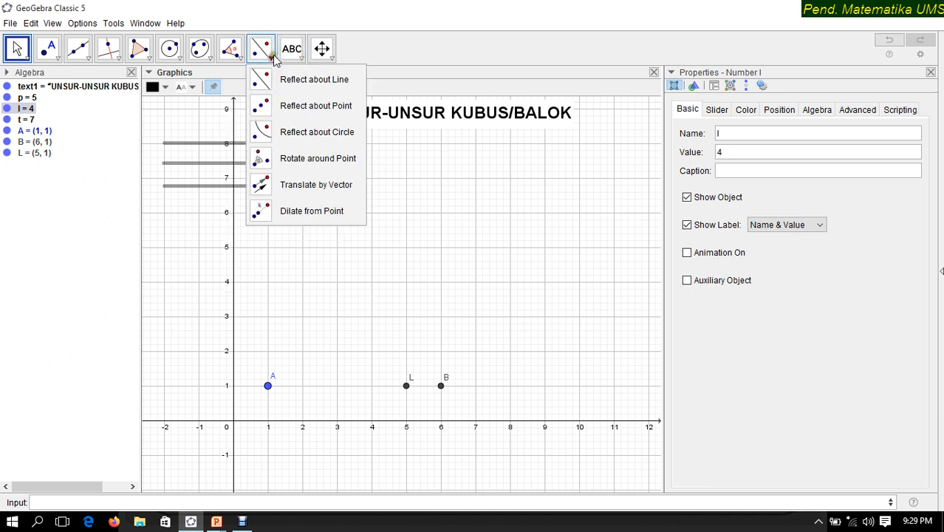
{"action": "left_click", "coordinate": [289, 158]}
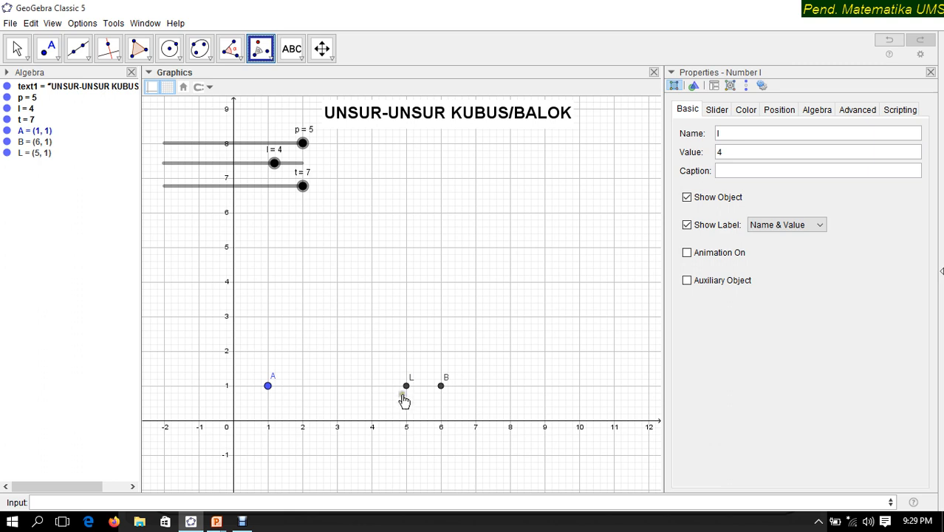
{"action": "left_click", "coordinate": [406, 388]}
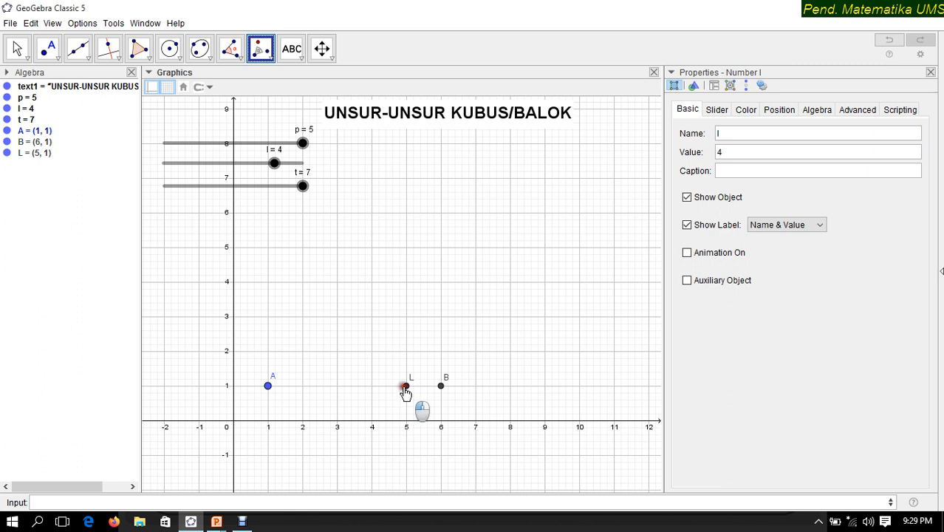
{"action": "left_click", "coordinate": [268, 389]}
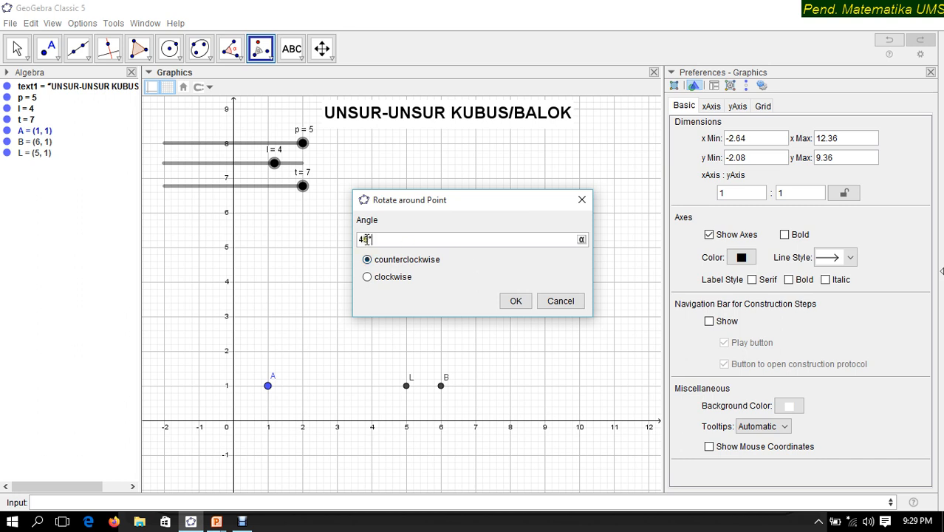
{"action": "double_click", "coordinate": [368, 239]}
{"action": "key", "text": "BackSpace"}
{"action": "type", "text": "30"}
{"action": "left_click", "coordinate": [516, 301]}
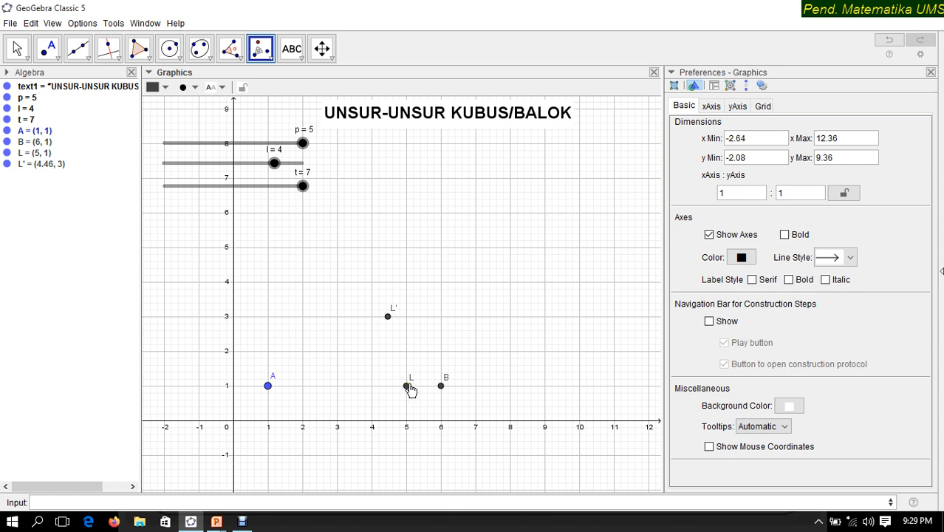
- Hide point L and rename its rotated image L' to D
{"action": "right_click", "coordinate": [408, 387]}
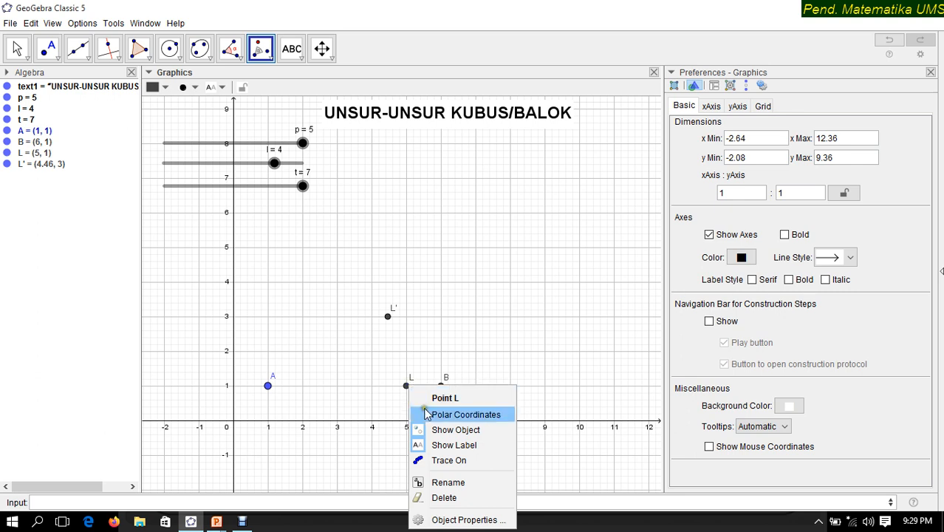
{"action": "left_click", "coordinate": [433, 429]}
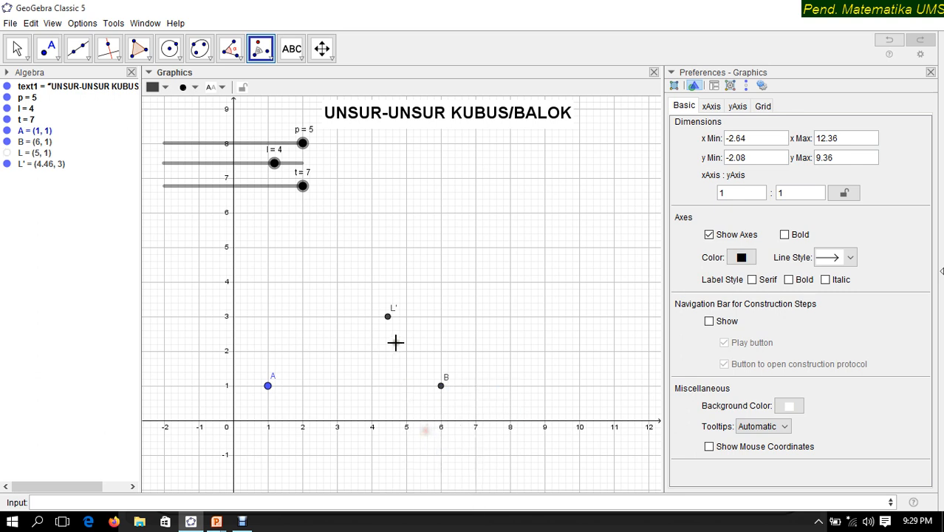
{"action": "right_click", "coordinate": [388, 317]}
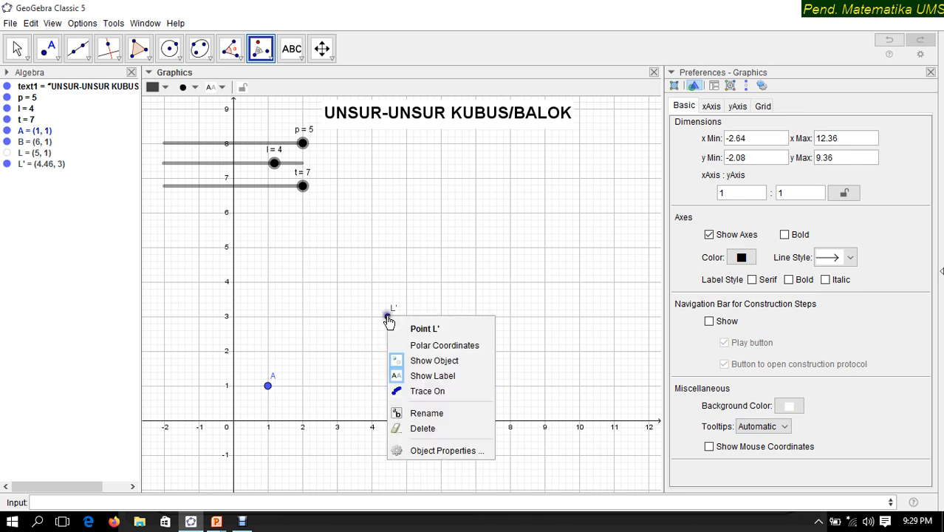
{"action": "left_click", "coordinate": [436, 415]}
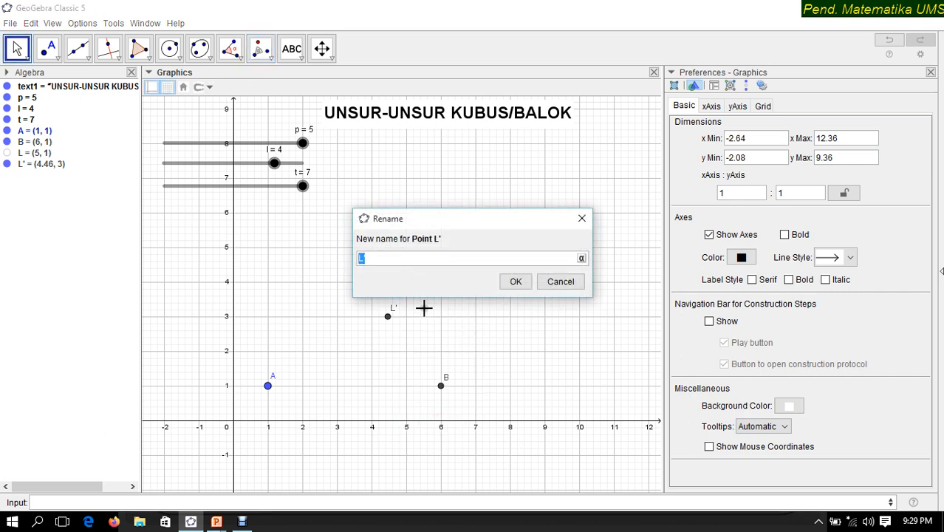
{"action": "type", "text": "D"}
{"action": "left_click", "coordinate": [510, 285]}
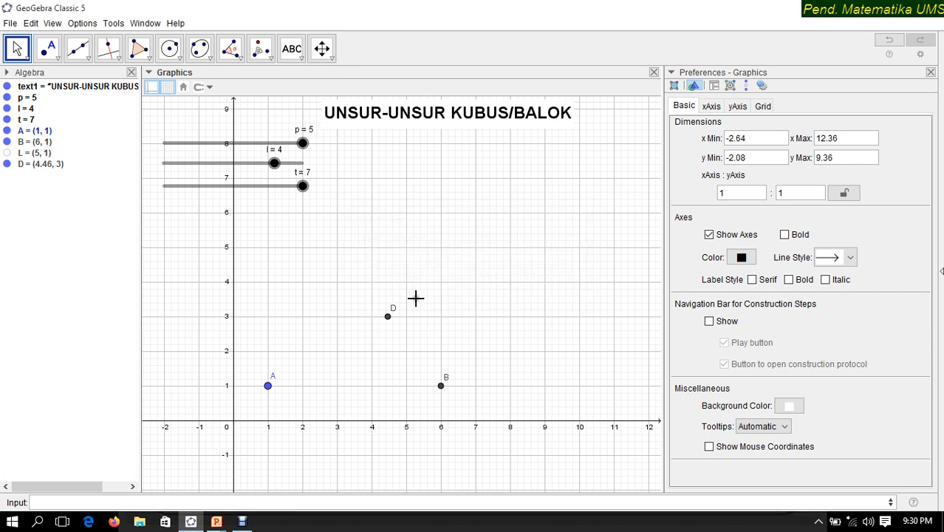
- Define point E = (x(A), y(A)+t) and lower slider t to 4
{"action": "left_click_drag", "start_coordinate": [275, 164], "coordinate": [280, 193]}
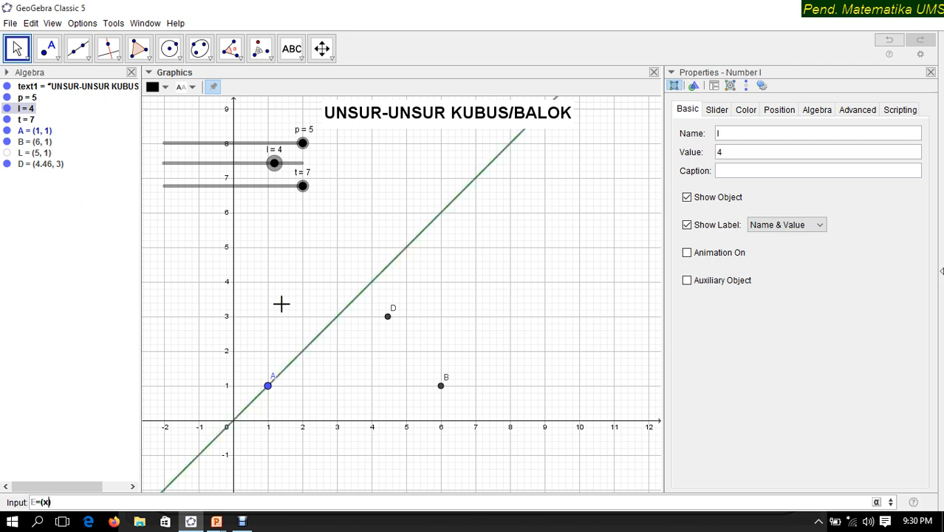
{"action": "type", "text": "A)"}
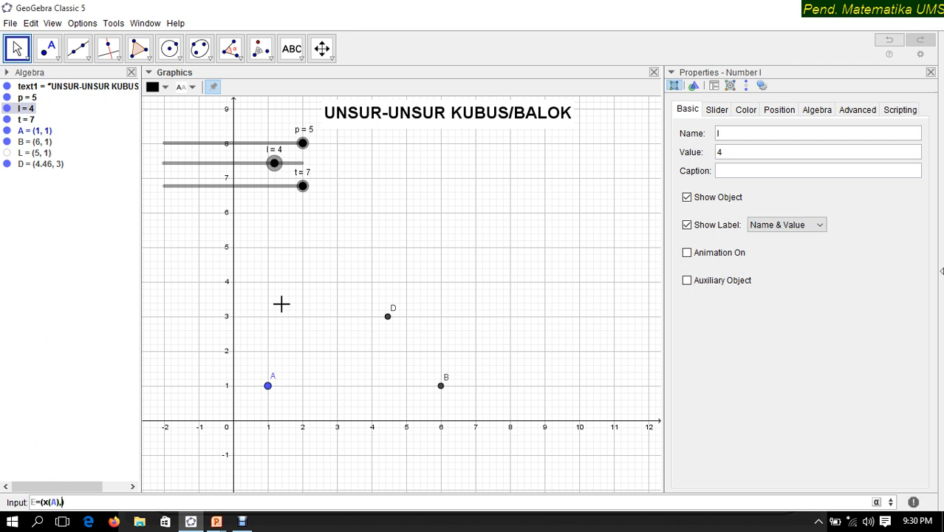
{"action": "type", "text": ",y"}
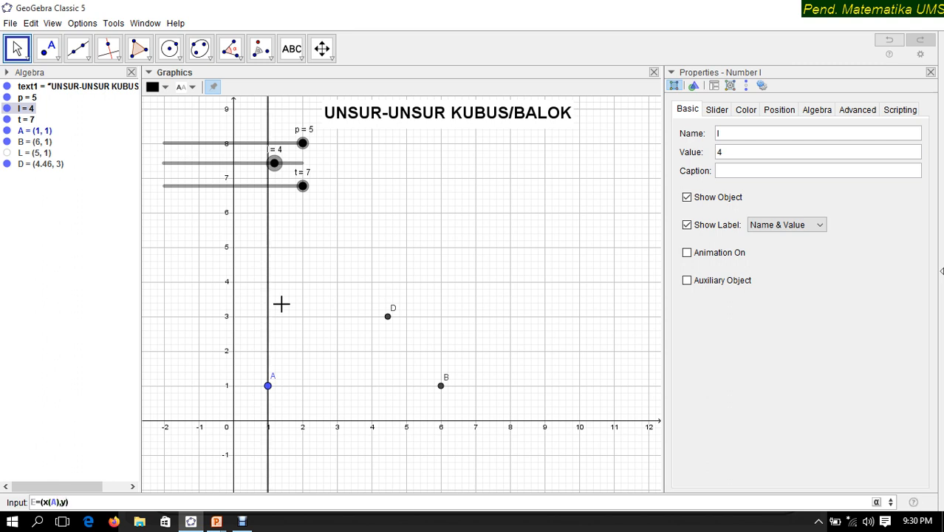
{"action": "type", "text": "(A"}
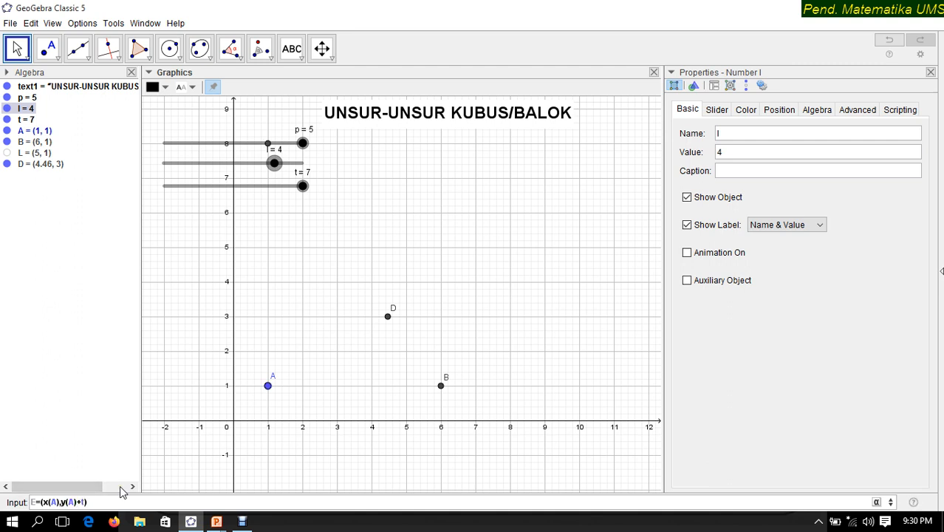
{"action": "key", "text": "Return"}
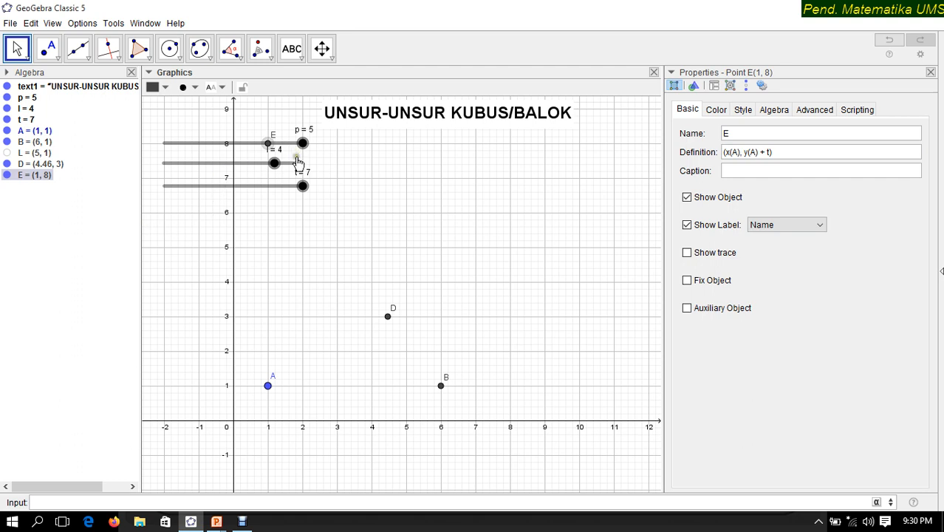
{"action": "left_click_drag", "start_coordinate": [304, 186], "coordinate": [239, 200]}
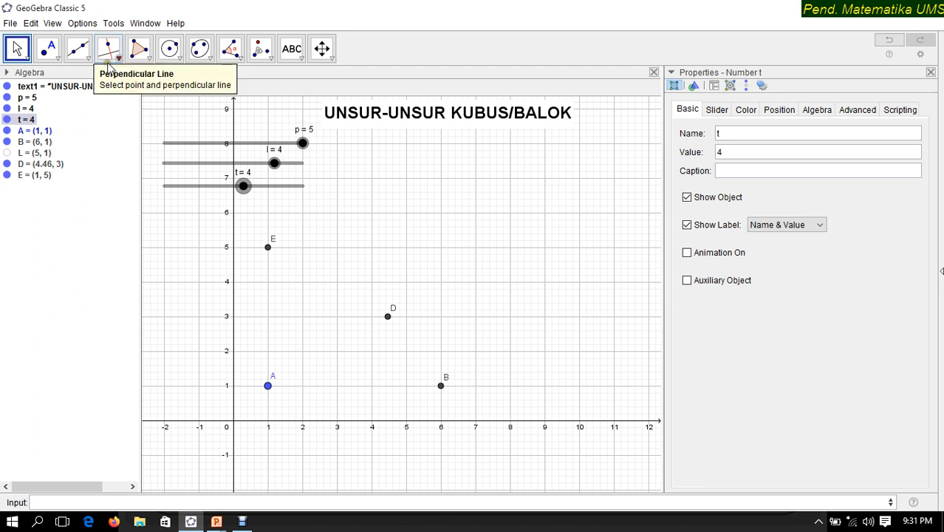
- Draw segments from point A to each of the points B, D and E
{"action": "left_click", "coordinate": [85, 56]}
{"action": "left_click", "coordinate": [110, 105]}
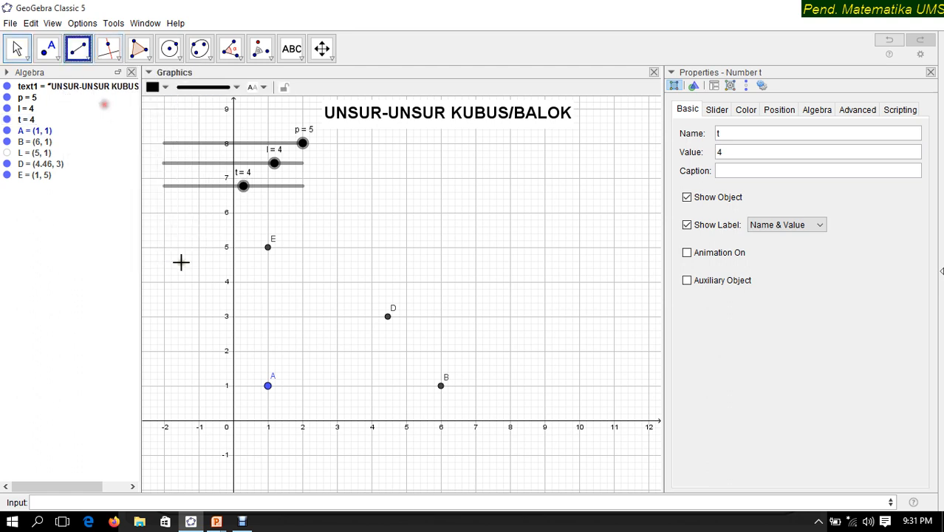
{"action": "left_click", "coordinate": [268, 385]}
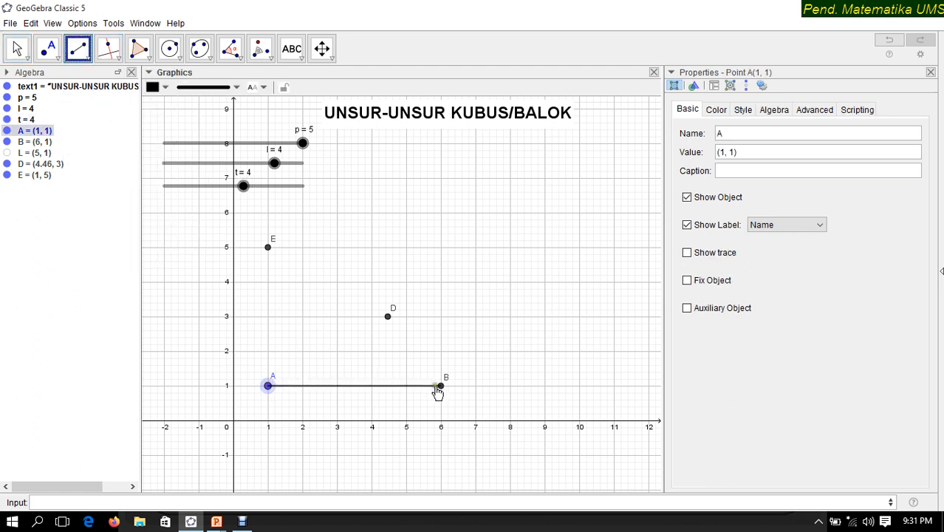
{"action": "left_click", "coordinate": [442, 386]}
{"action": "left_click", "coordinate": [268, 386]}
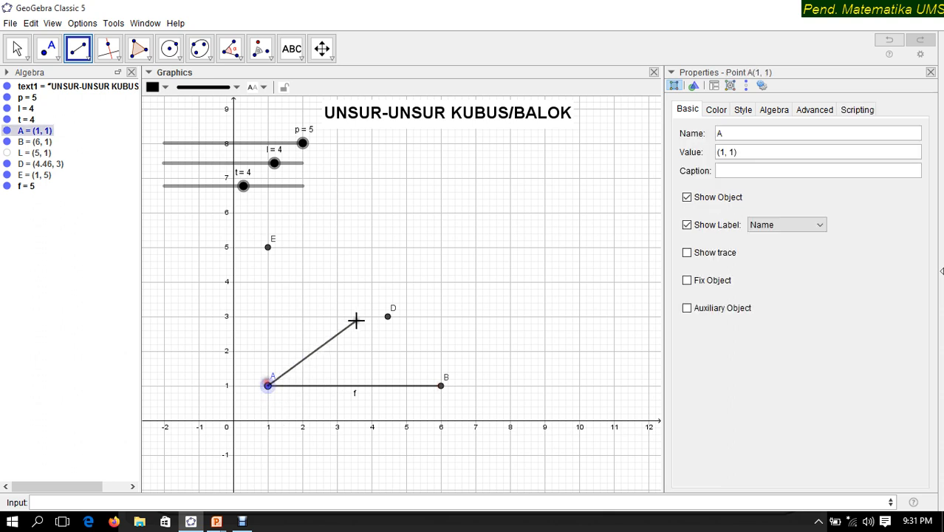
{"action": "left_click", "coordinate": [388, 317]}
{"action": "left_click", "coordinate": [268, 385]}
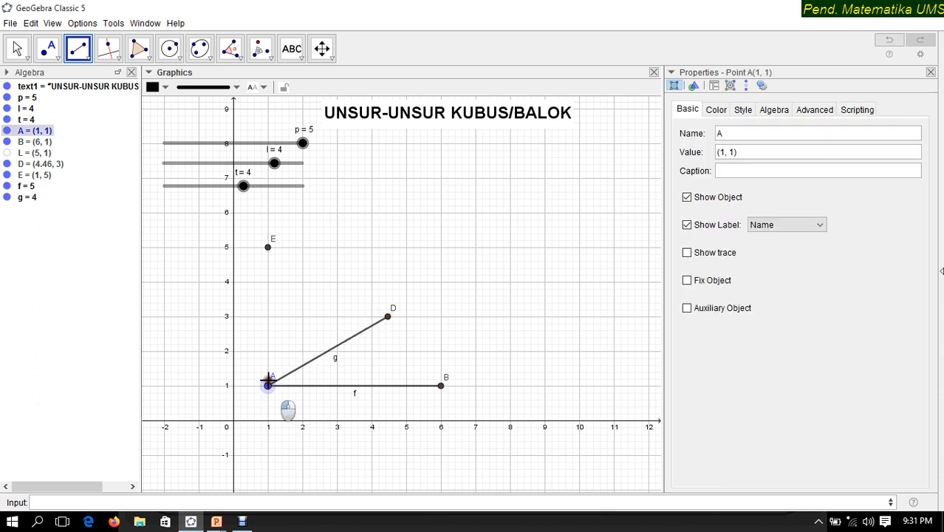
{"action": "left_click", "coordinate": [268, 248]}
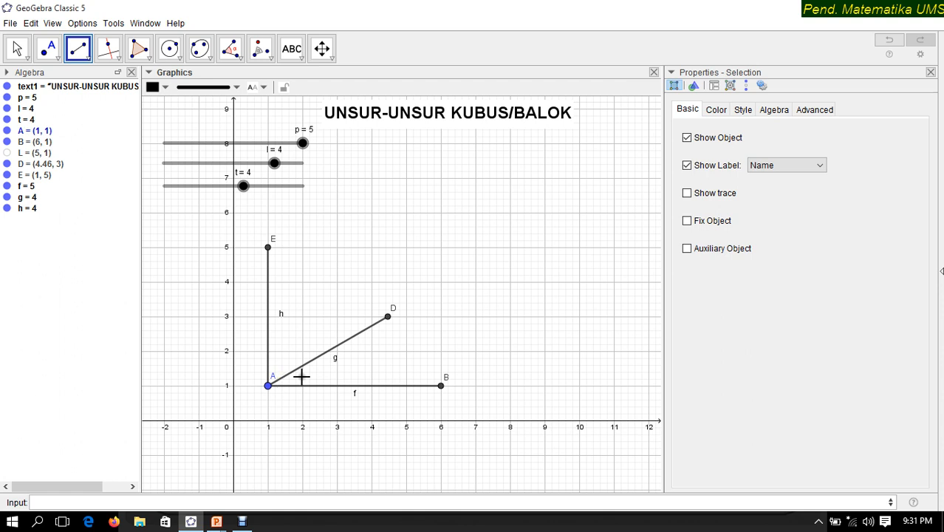
{"action": "left_click", "coordinate": [17, 49]}
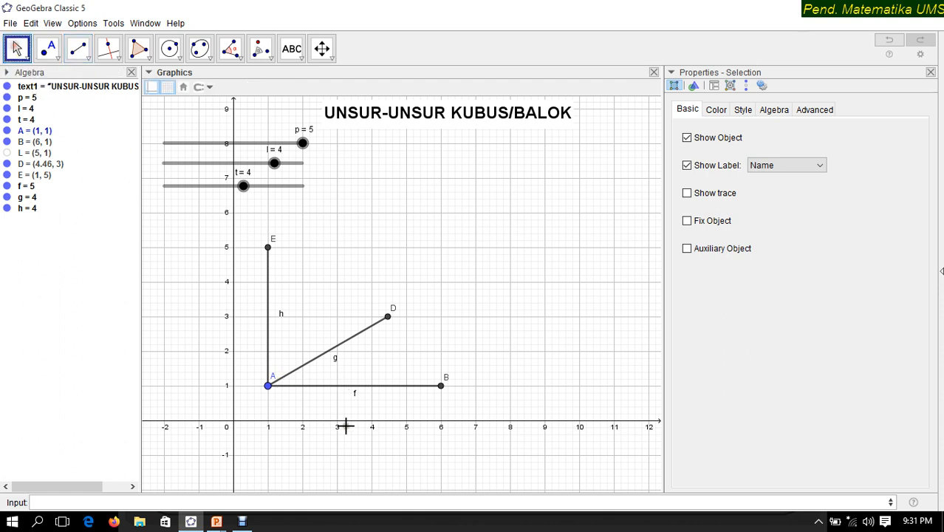
- Hide the labels of segments AB and AD
{"action": "right_click", "coordinate": [340, 391]}
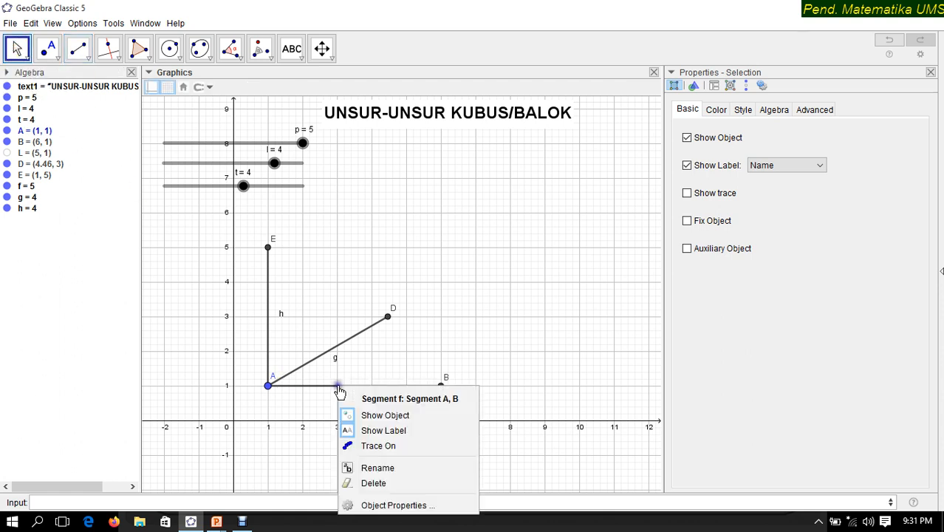
{"action": "left_click", "coordinate": [367, 432]}
{"action": "right_click", "coordinate": [330, 350]}
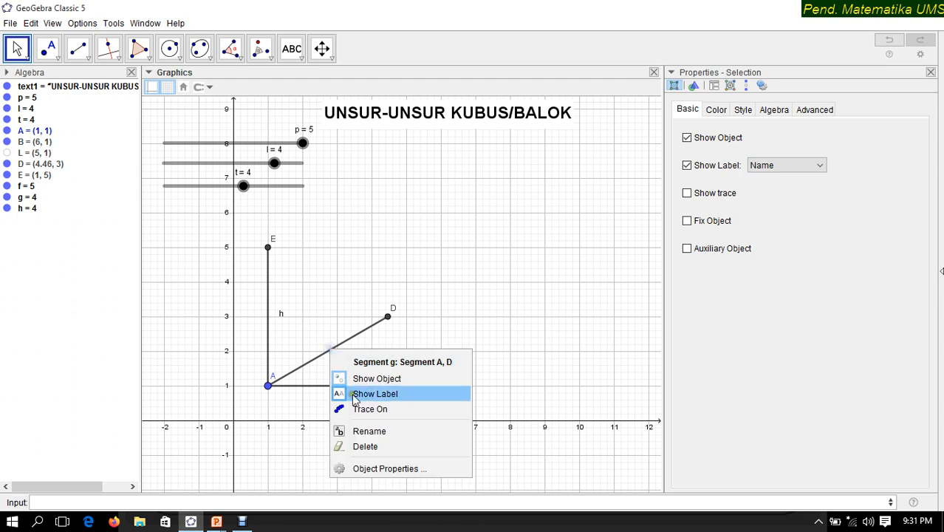
{"action": "left_click", "coordinate": [358, 396]}
- Show the label of segment AB and set it to display the segment's value
{"action": "left_click", "coordinate": [350, 387]}
{"action": "right_click", "coordinate": [351, 390]}
{"action": "left_click", "coordinate": [399, 505]}
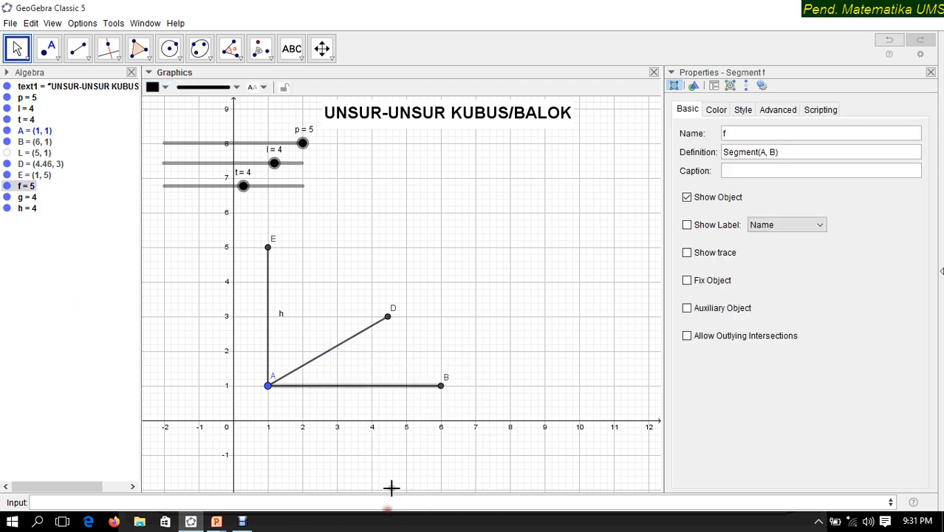
{"action": "left_click", "coordinate": [770, 225]}
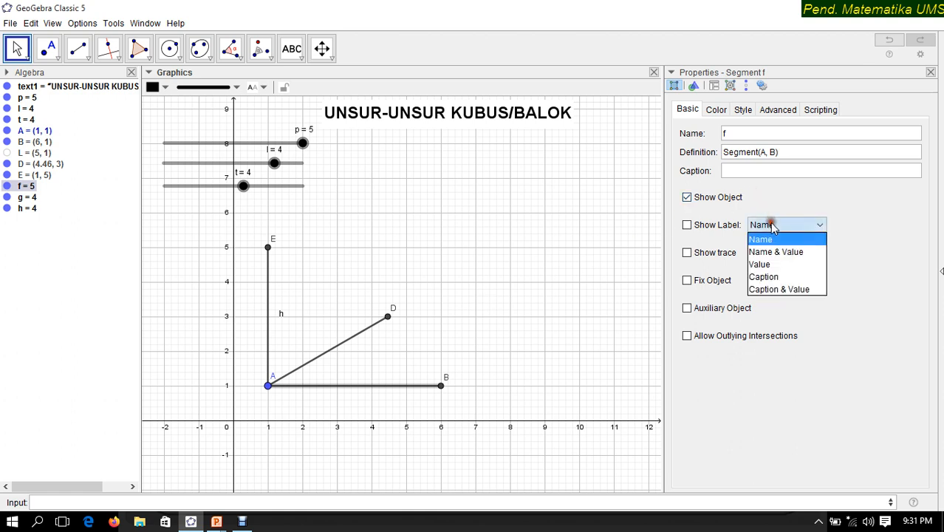
{"action": "left_click", "coordinate": [766, 264]}
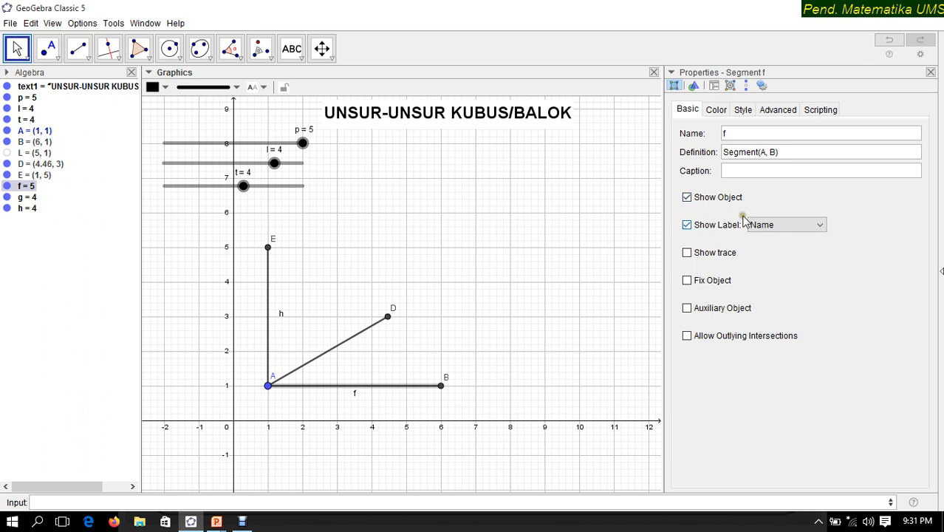
{"action": "left_click", "coordinate": [762, 228]}
{"action": "left_click", "coordinate": [766, 264]}
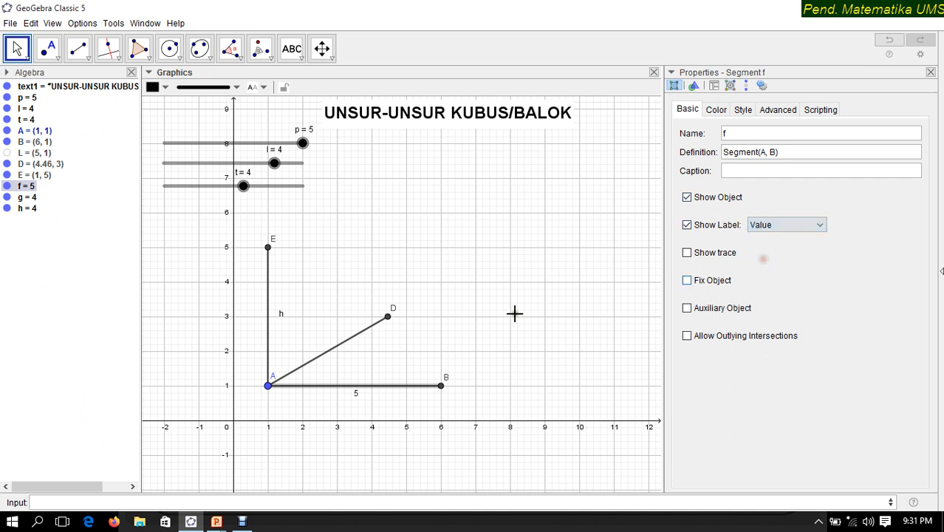
- Label segments AD and AE with their values instead of their names
{"action": "left_click", "coordinate": [329, 359]}
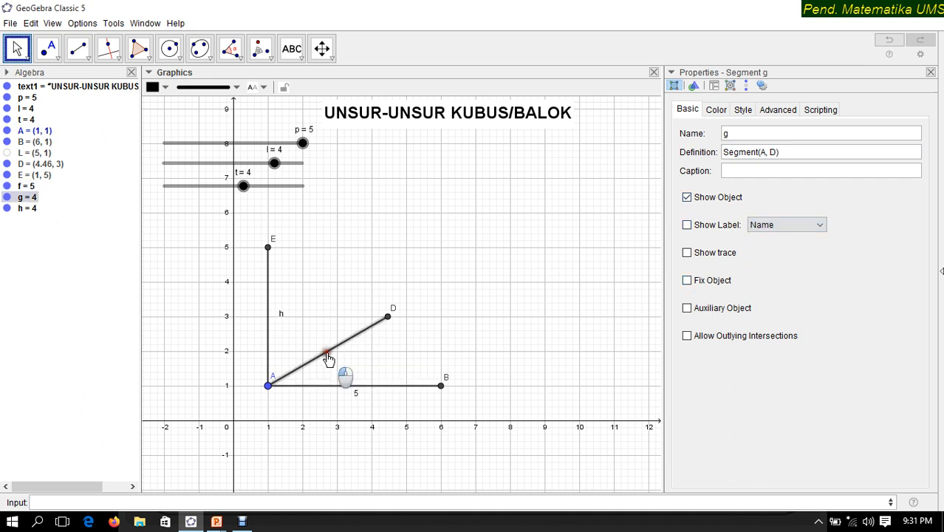
{"action": "left_click", "coordinate": [772, 225]}
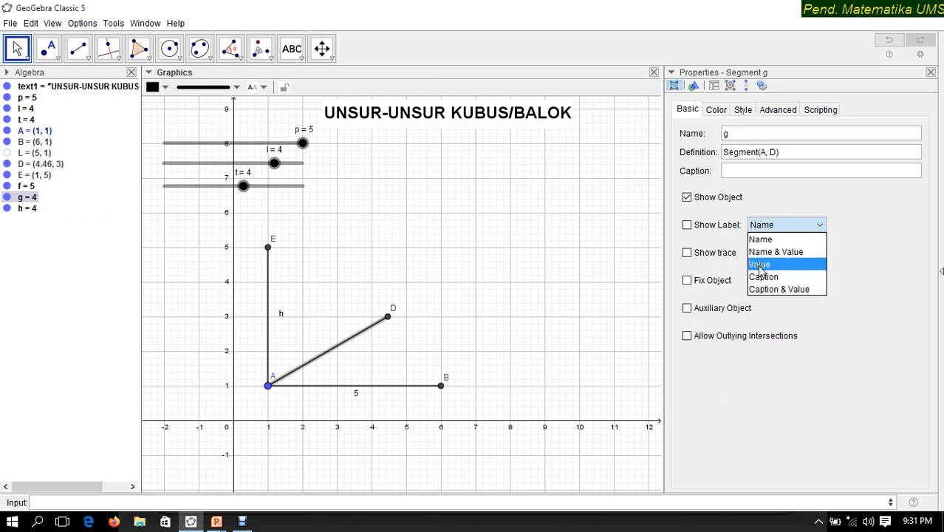
{"action": "left_click", "coordinate": [762, 265]}
{"action": "left_click", "coordinate": [769, 225]}
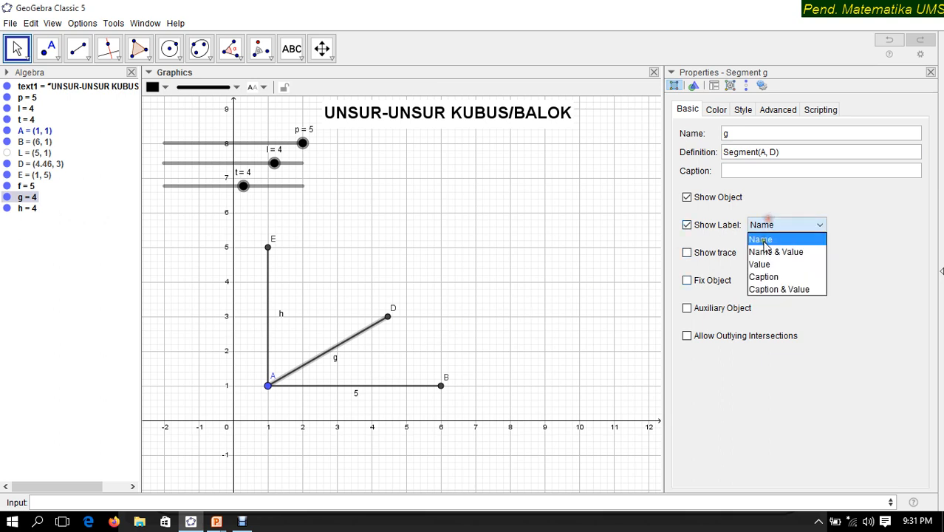
{"action": "left_click", "coordinate": [762, 263]}
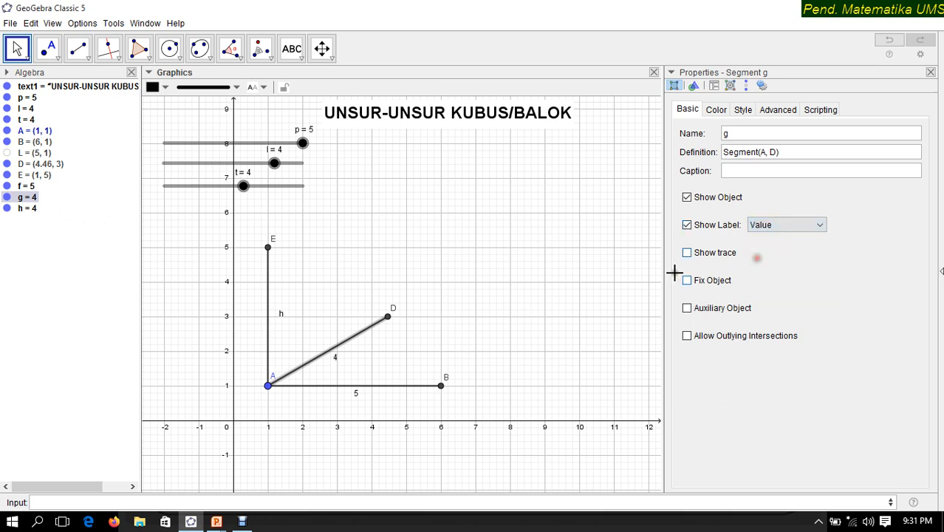
{"action": "left_click", "coordinate": [268, 312]}
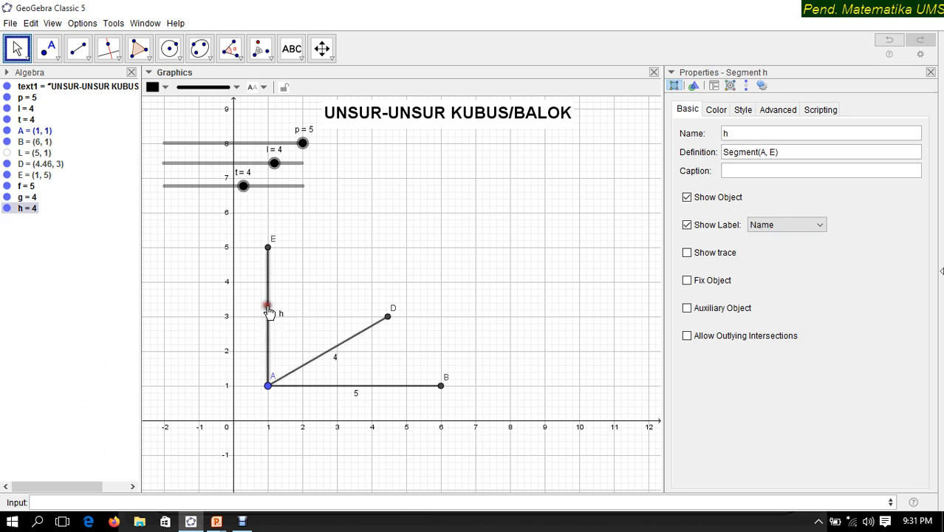
{"action": "left_click", "coordinate": [785, 224]}
{"action": "left_click", "coordinate": [769, 264]}
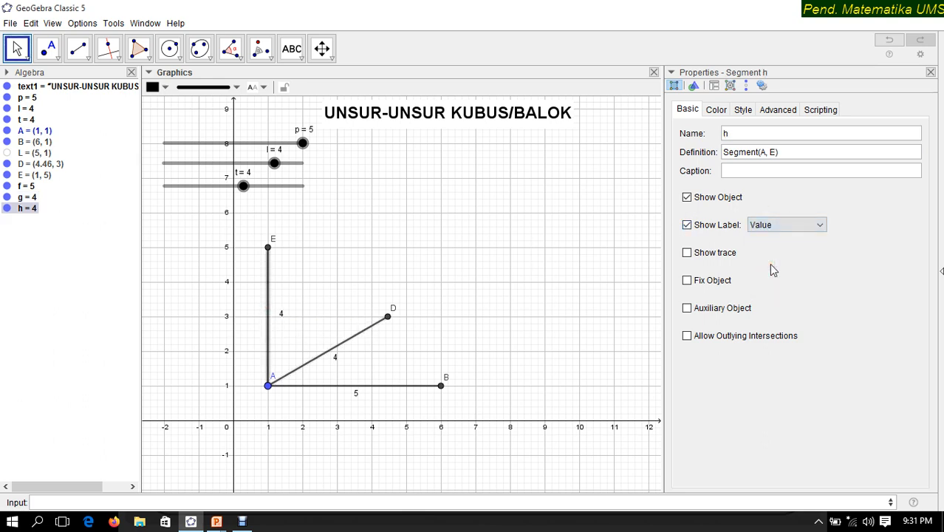
- Lower slider l to 3
{"action": "left_click", "coordinate": [275, 164]}
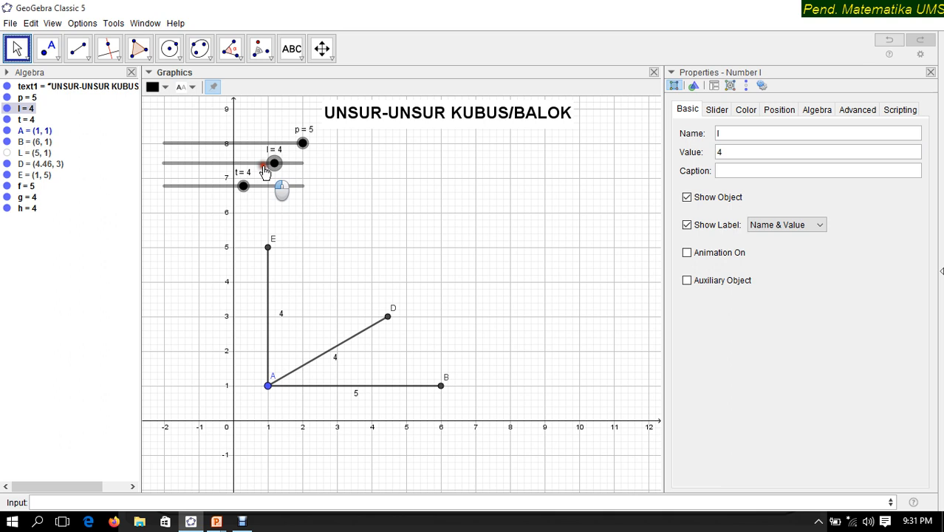
{"action": "left_click", "coordinate": [273, 166]}
{"action": "left_click_drag", "start_coordinate": [272, 165], "coordinate": [247, 166]}
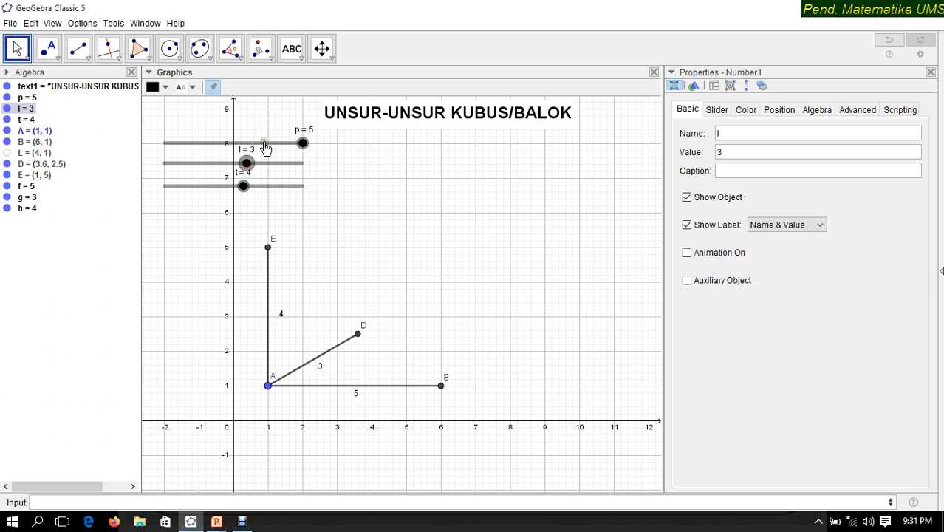
- Construct lines parallel to segment AD through points B and E
{"action": "left_click", "coordinate": [117, 60]}
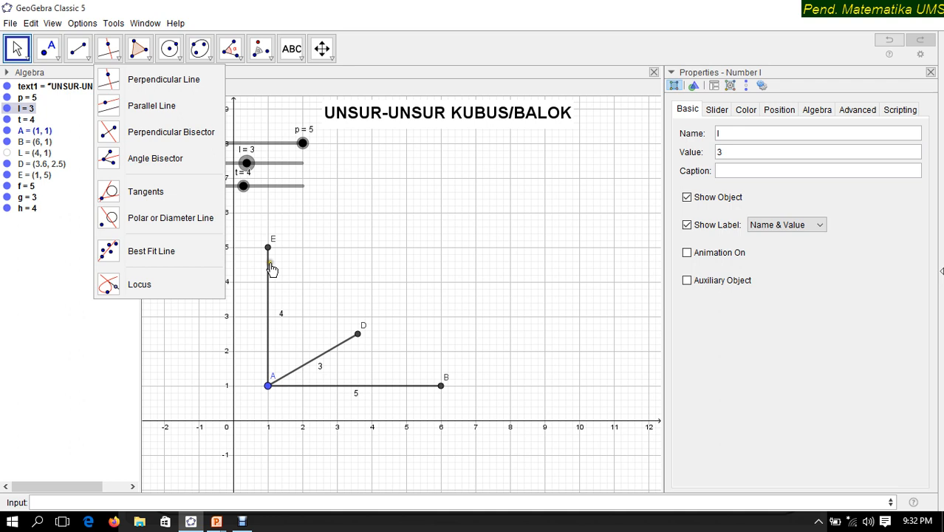
{"action": "left_click", "coordinate": [170, 107]}
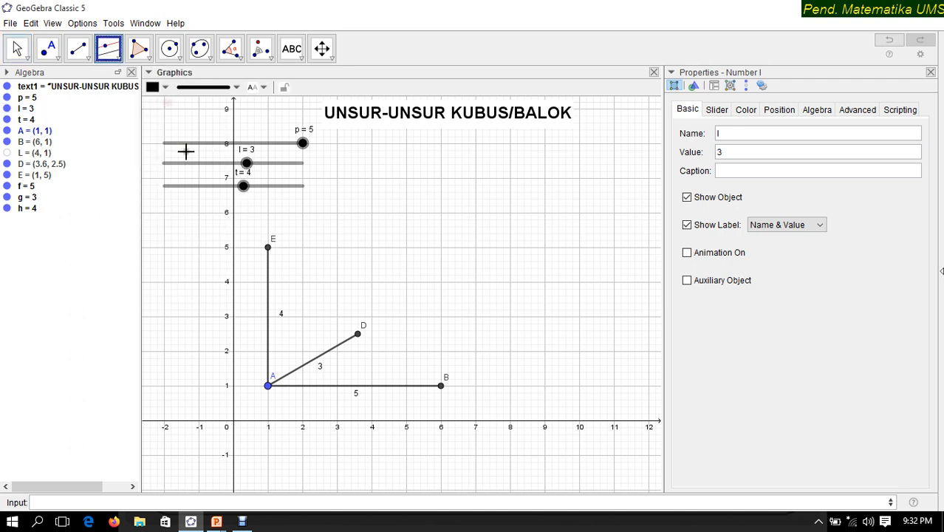
{"action": "left_click", "coordinate": [311, 367]}
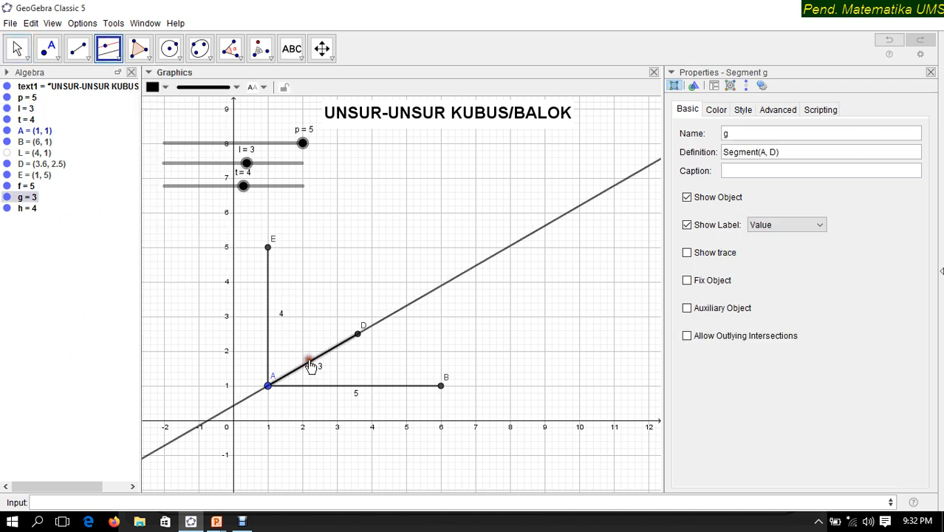
{"action": "left_click", "coordinate": [442, 386]}
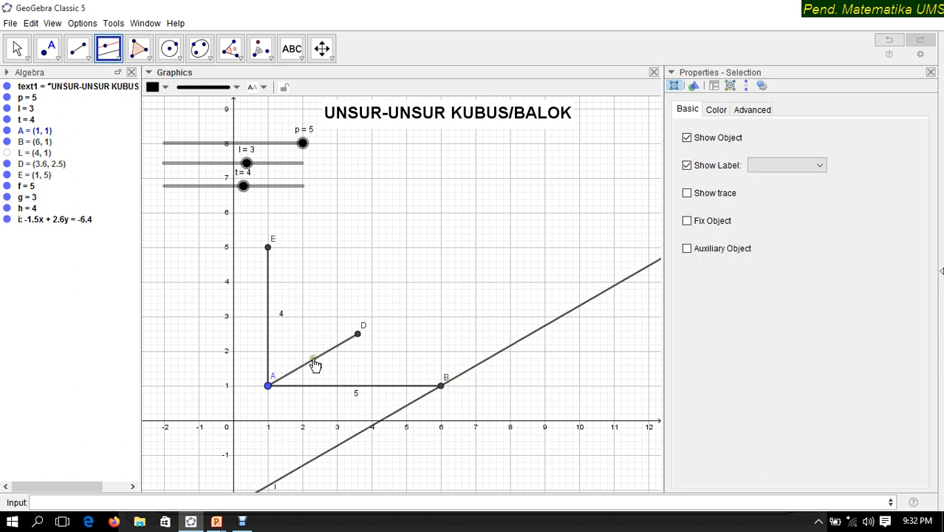
{"action": "left_click", "coordinate": [310, 356]}
{"action": "left_click", "coordinate": [267, 246]}
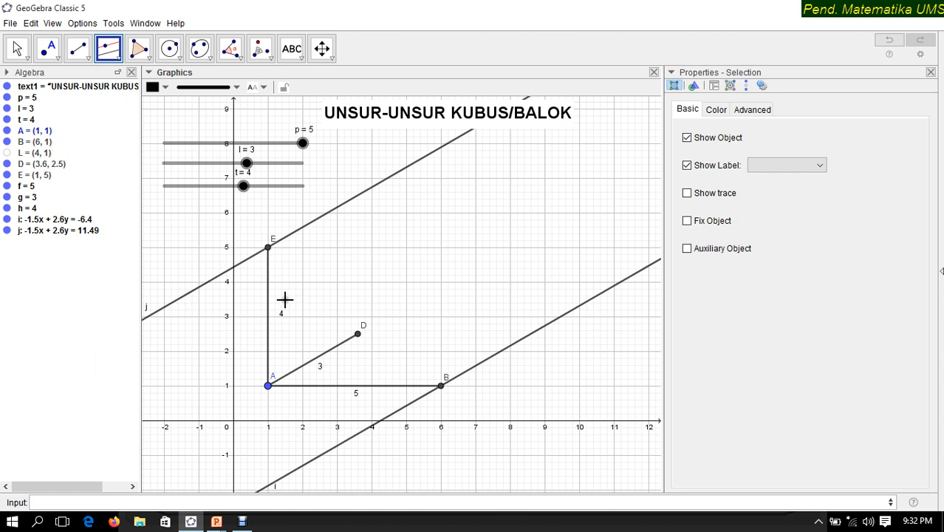
- Construct a line through E parallel to segment AB, and lines through D and B parallel to segment AE
{"action": "left_click", "coordinate": [317, 387]}
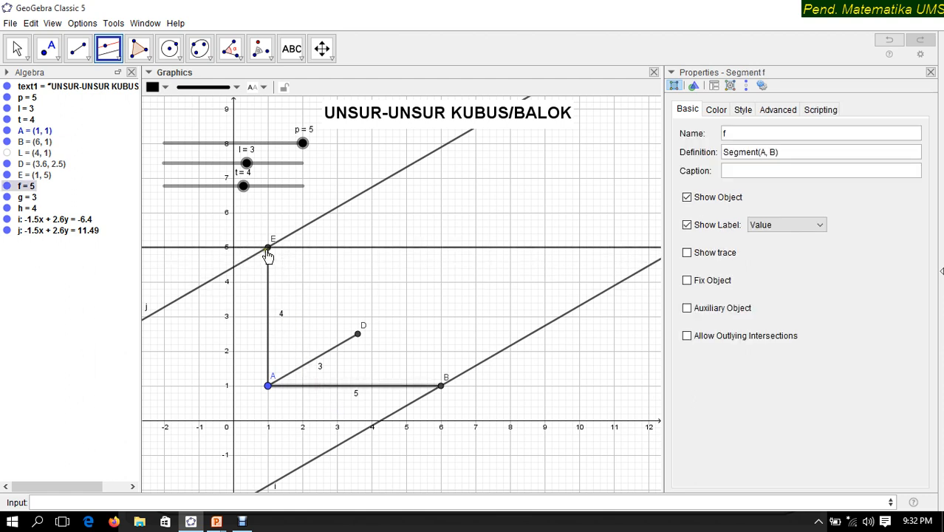
{"action": "left_click", "coordinate": [267, 248]}
{"action": "left_click", "coordinate": [269, 295]}
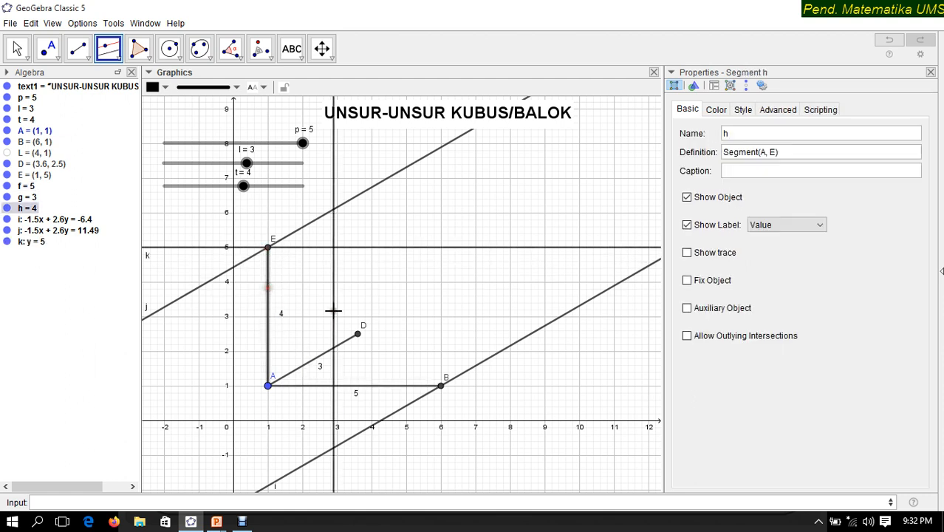
{"action": "left_click", "coordinate": [357, 334]}
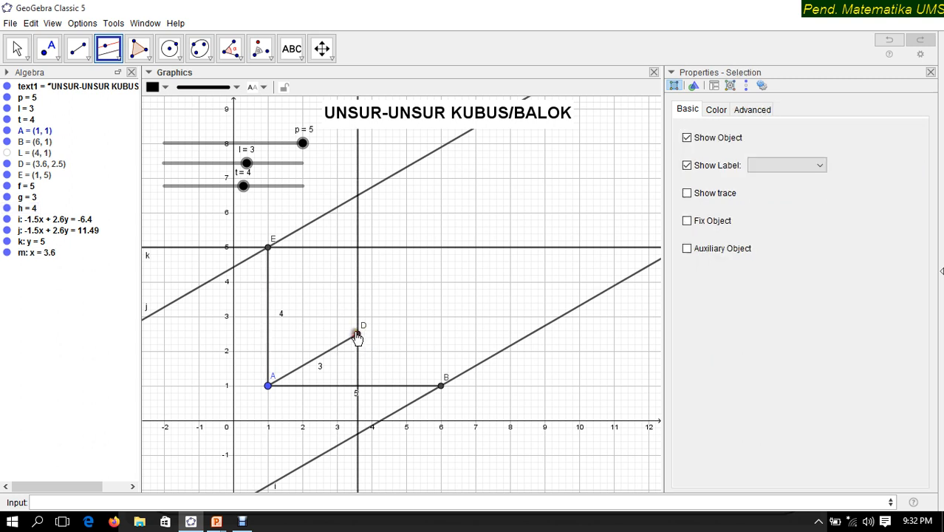
{"action": "left_click", "coordinate": [269, 306]}
{"action": "left_click", "coordinate": [441, 385]}
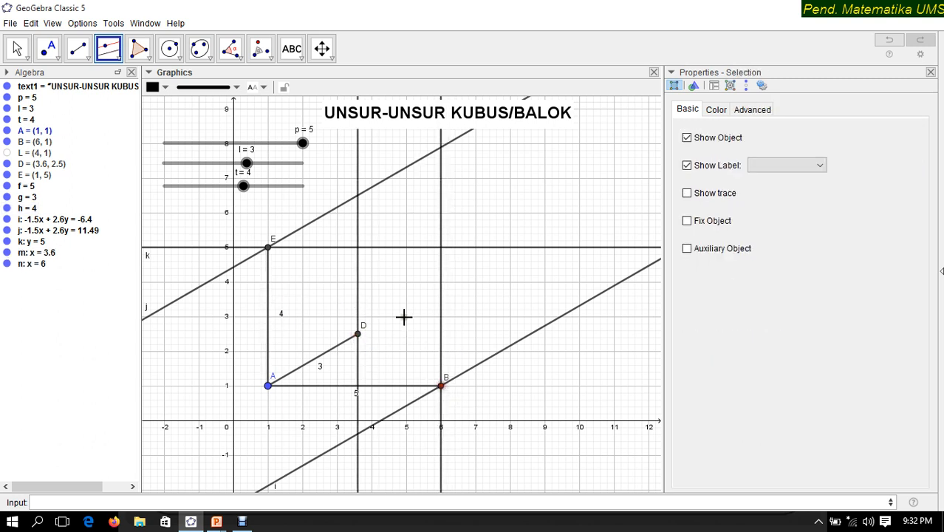
- Mark where the vertical line through B meets the horizontal line through E, and where the vertical line through D meets the slanted line through E
{"action": "left_click", "coordinate": [48, 55]}
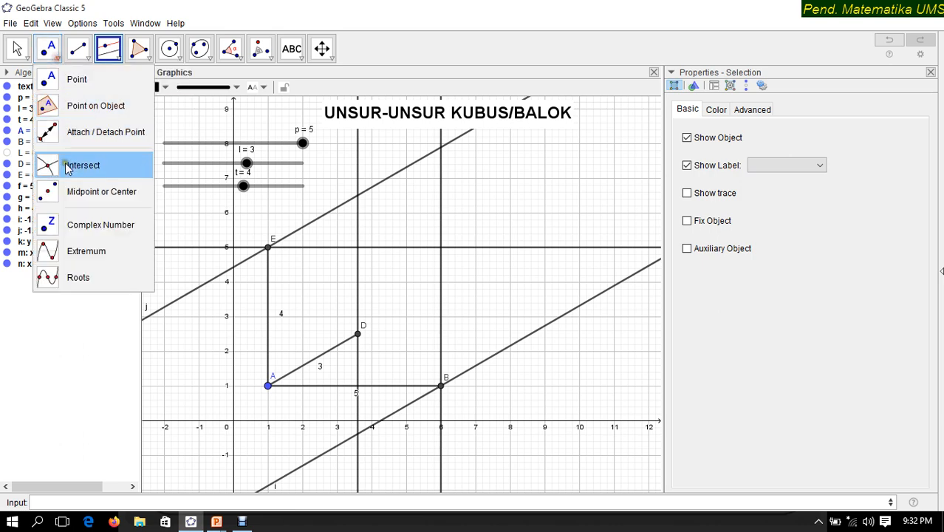
{"action": "left_click", "coordinate": [66, 168]}
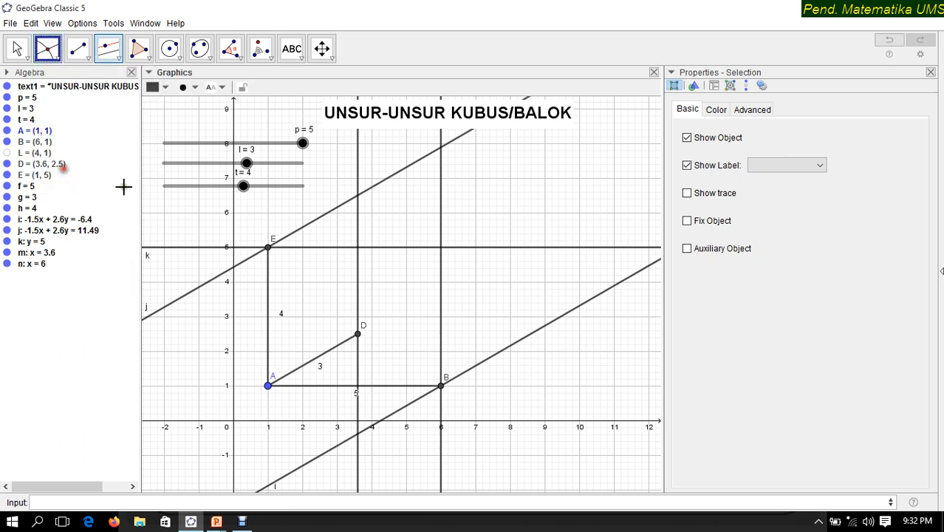
{"action": "left_click", "coordinate": [441, 250]}
{"action": "left_click", "coordinate": [440, 250]}
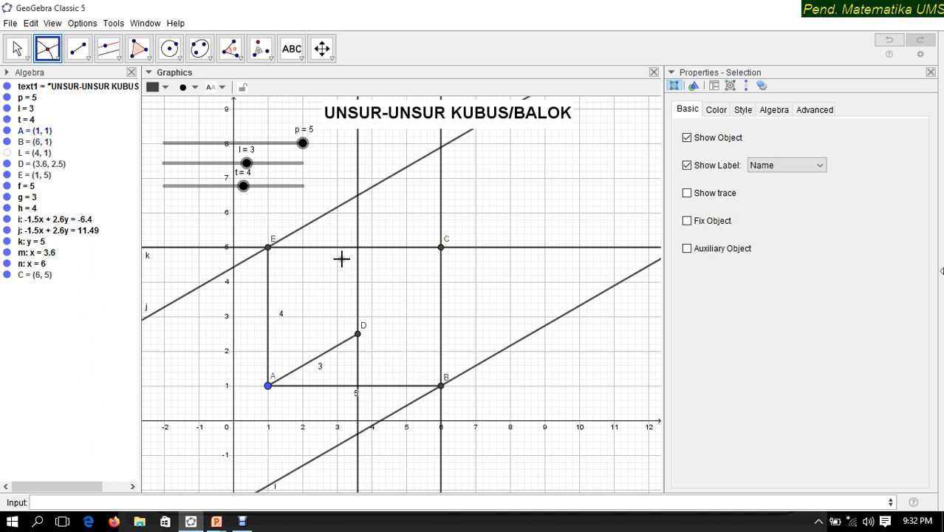
{"action": "left_click", "coordinate": [108, 48]}
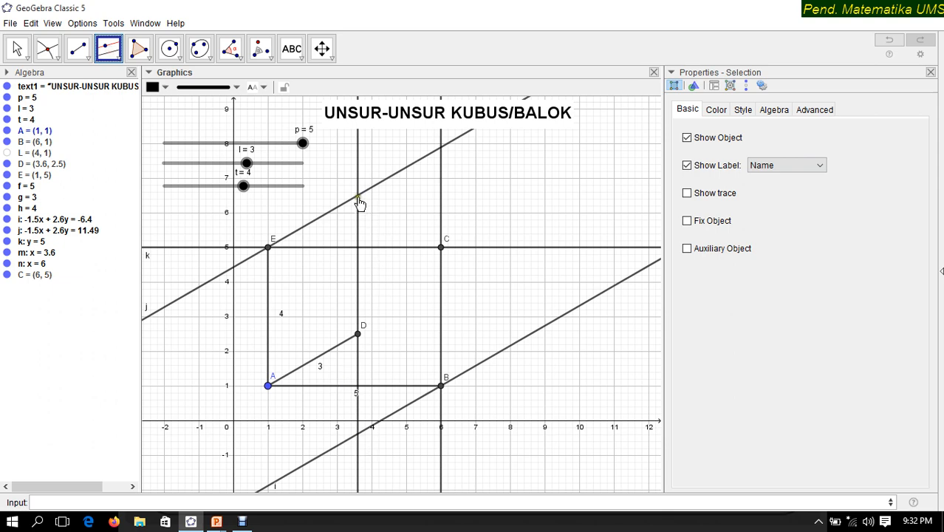
{"action": "left_click", "coordinate": [56, 59]}
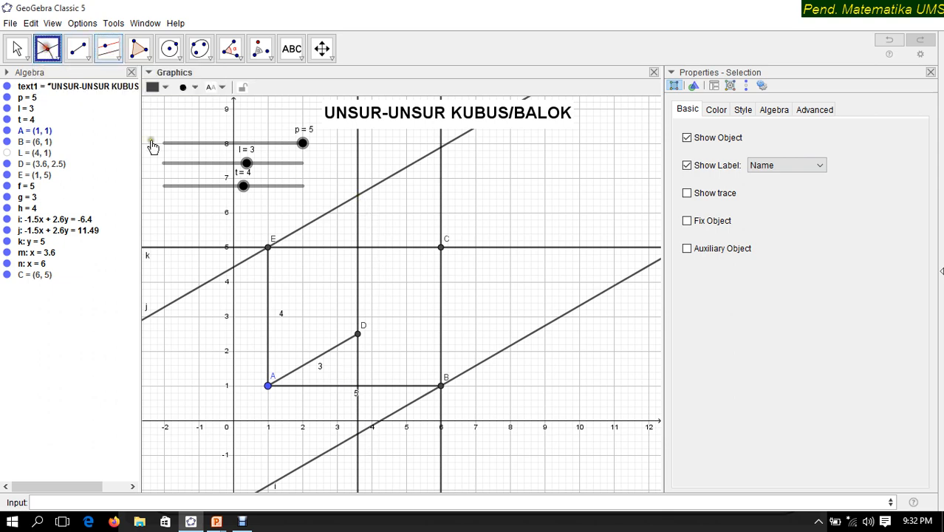
{"action": "left_click", "coordinate": [357, 194]}
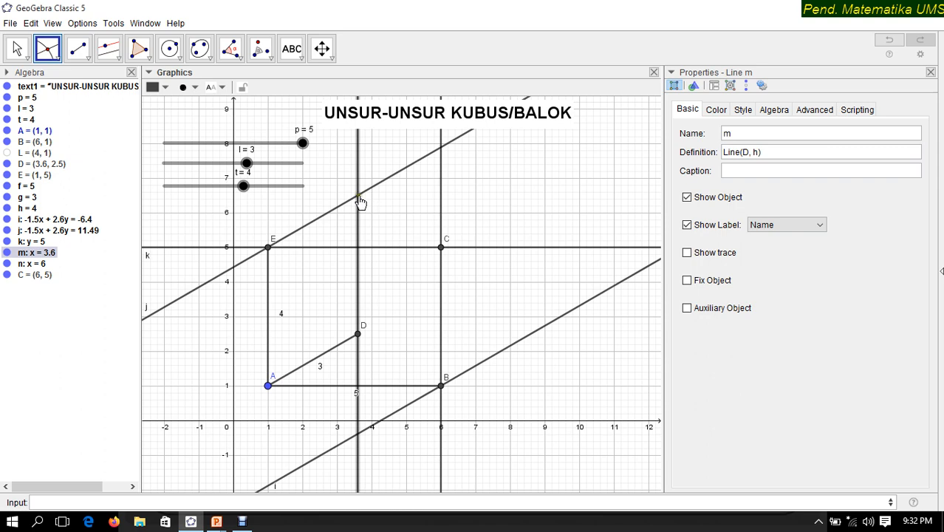
{"action": "left_click", "coordinate": [359, 201]}
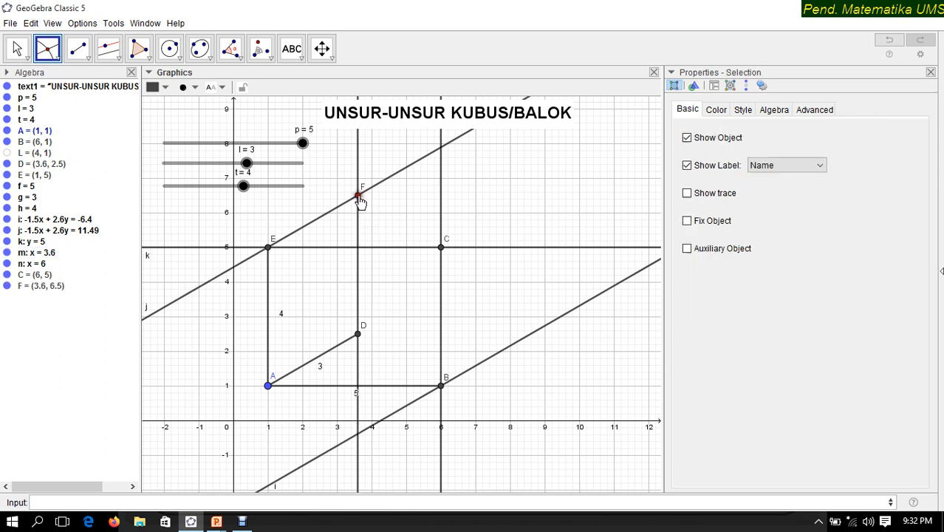
- Construct a line through D parallel to segment AB and mark its intersection with the slanted line through B
{"action": "left_click", "coordinate": [111, 49]}
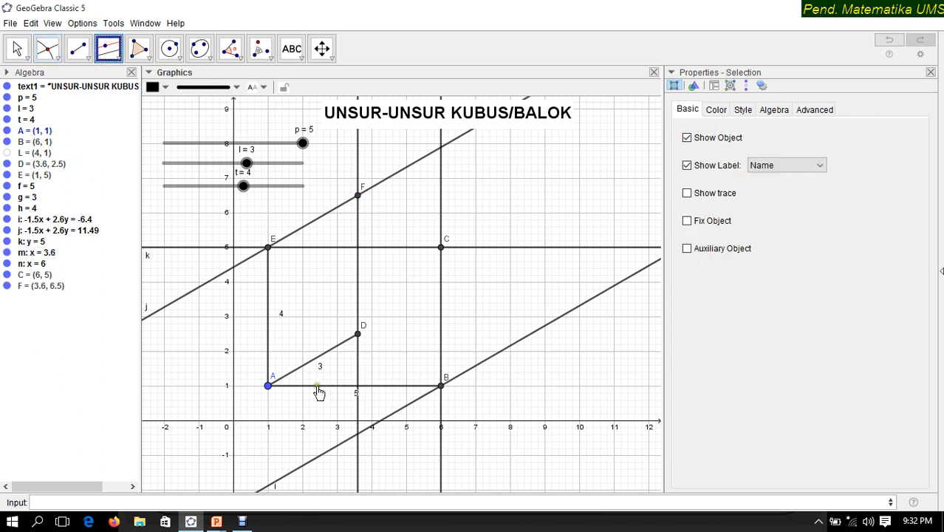
{"action": "left_click", "coordinate": [318, 385]}
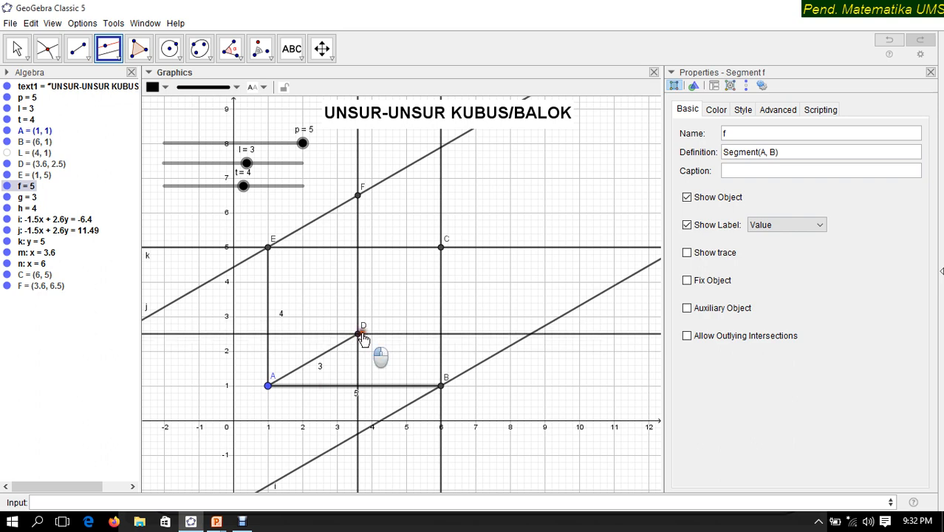
{"action": "left_click", "coordinate": [360, 335]}
{"action": "left_click", "coordinate": [47, 49]}
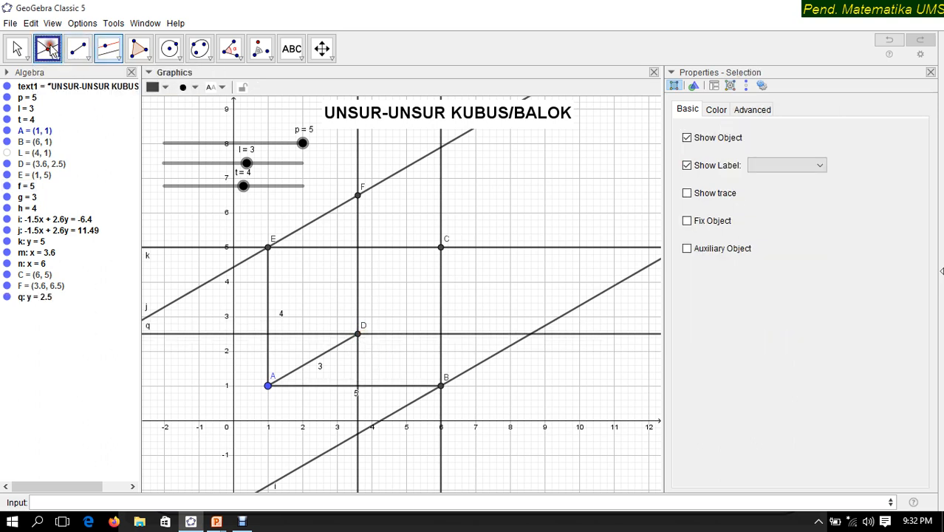
{"action": "left_click", "coordinate": [531, 337]}
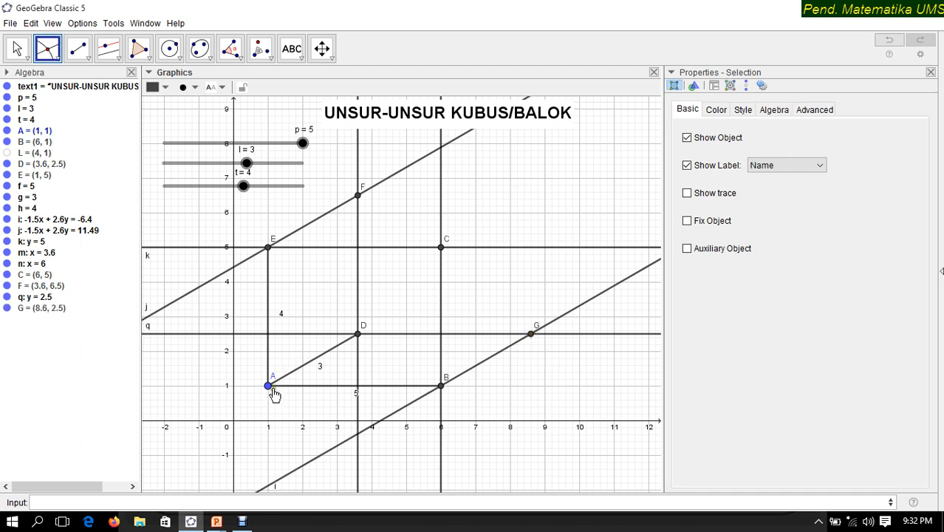
- Rename the new intersection point G as C, and the vertex directly above B as F
{"action": "right_click", "coordinate": [532, 336]}
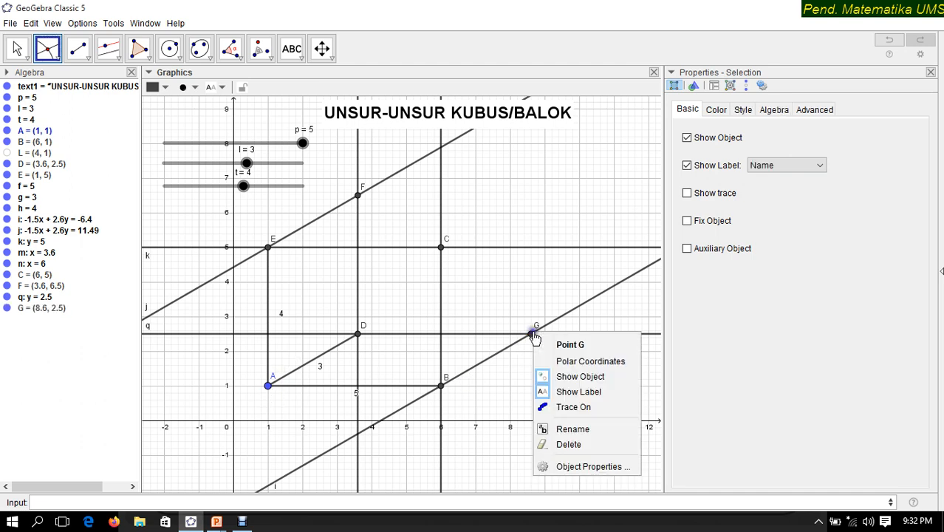
{"action": "left_click", "coordinate": [567, 430]}
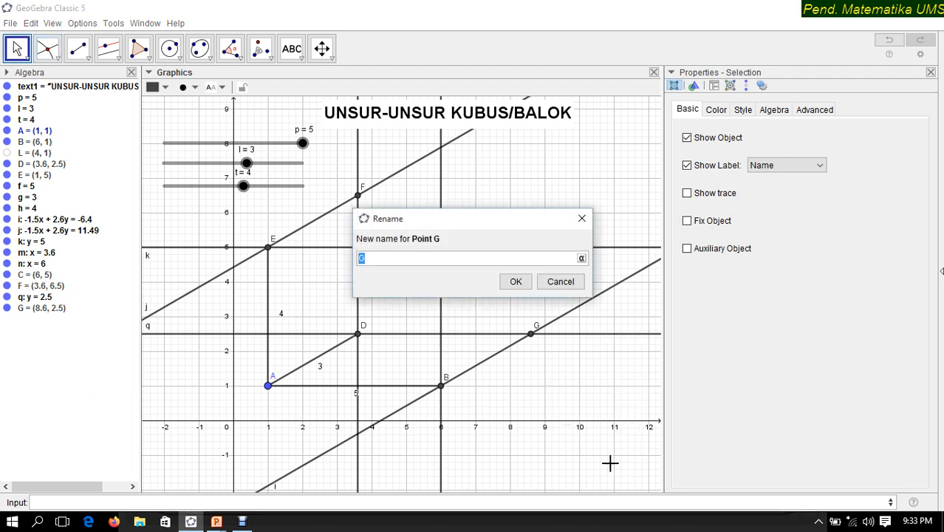
{"action": "key", "text": "Return"}
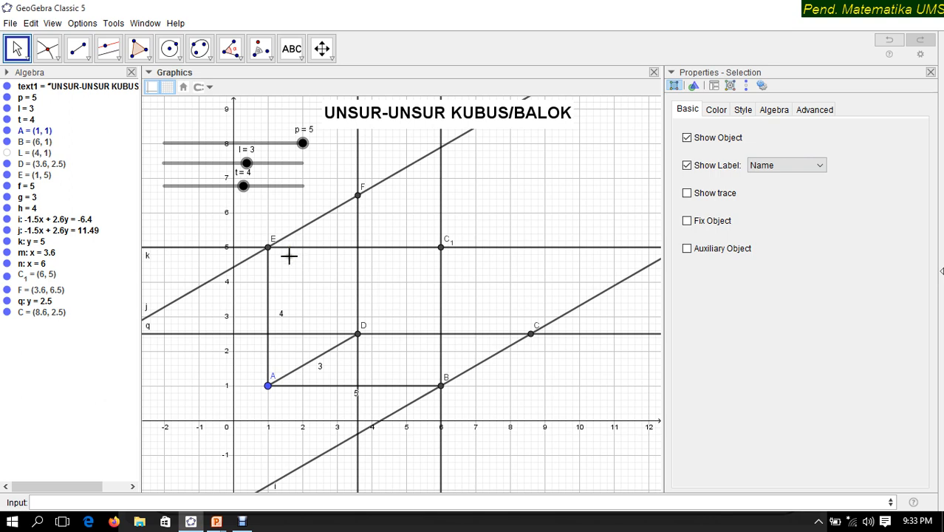
{"action": "right_click", "coordinate": [441, 248]}
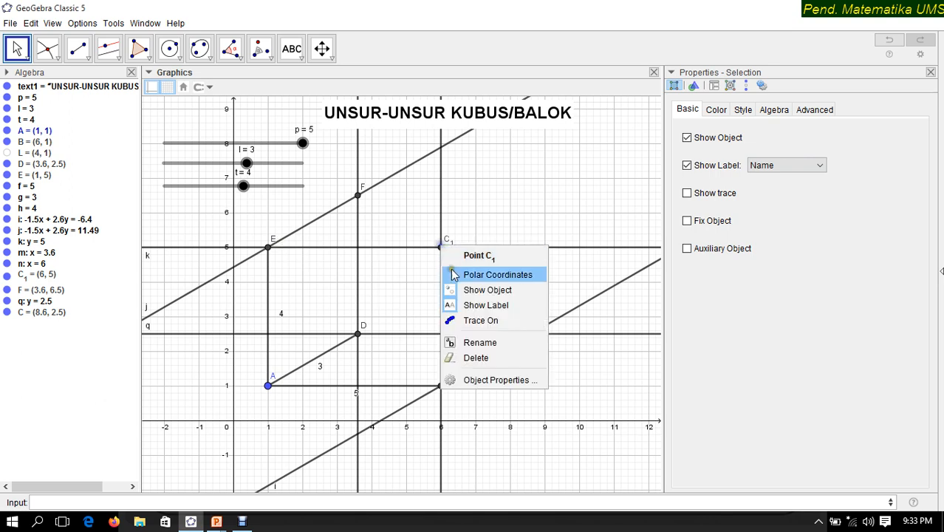
{"action": "left_click", "coordinate": [470, 341]}
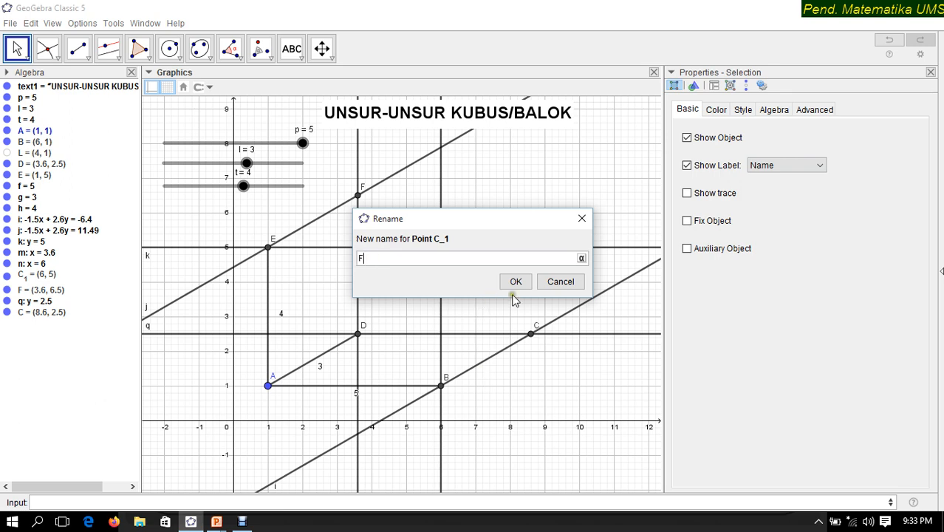
{"action": "left_click", "coordinate": [515, 283]}
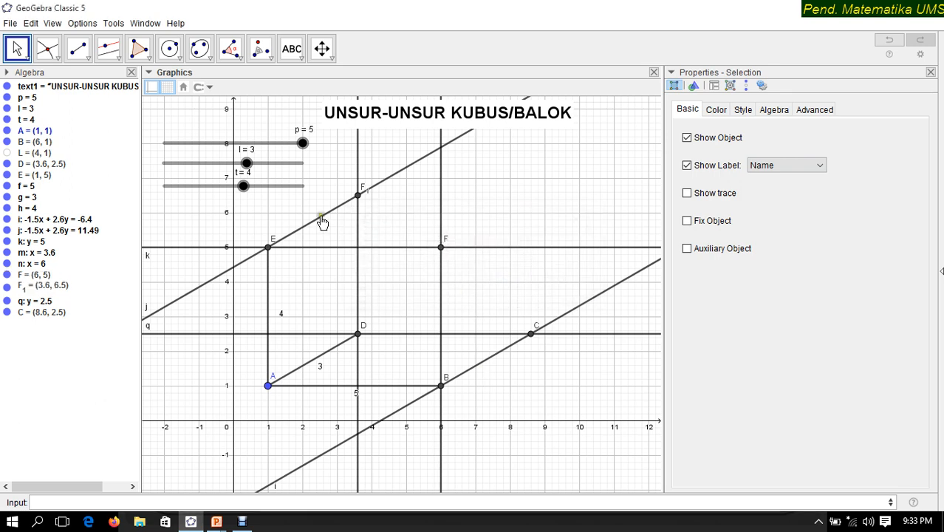
- Construct a line through C parallel to AE and one through the vertex above D parallel to line k, and mark their intersection
{"action": "left_click", "coordinate": [108, 48]}
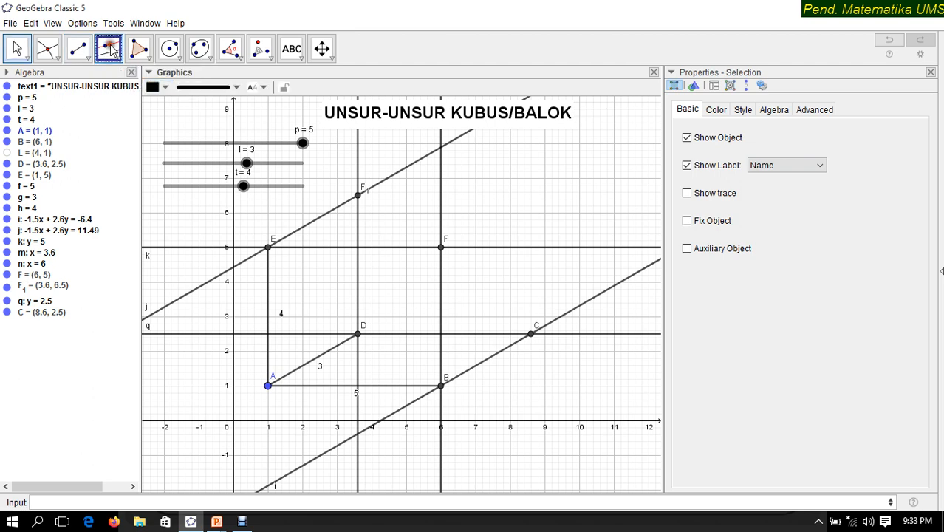
{"action": "left_click", "coordinate": [269, 297]}
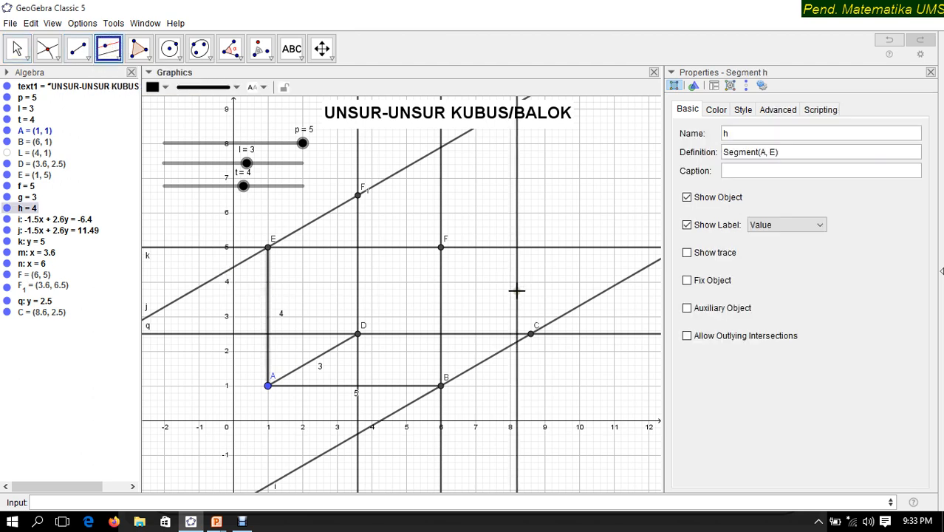
{"action": "left_click", "coordinate": [531, 333]}
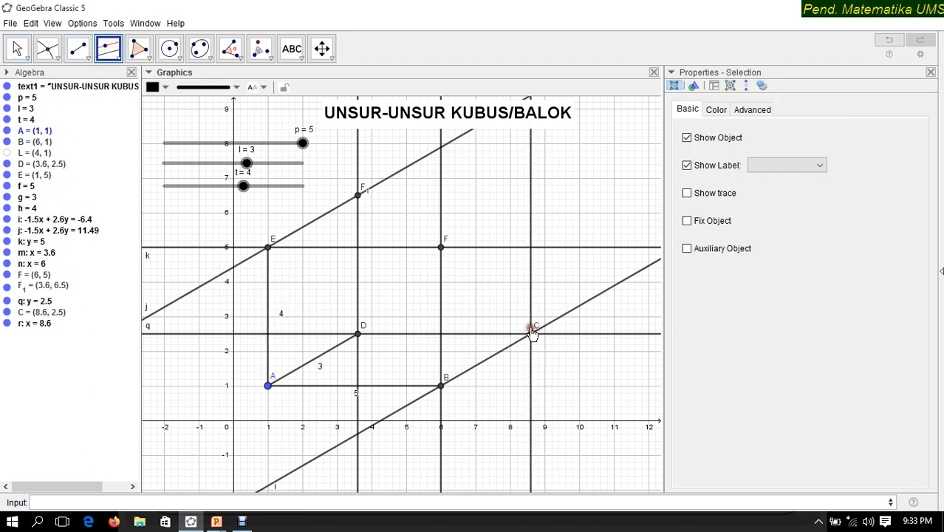
{"action": "left_click", "coordinate": [359, 248]}
{"action": "left_click", "coordinate": [358, 197]}
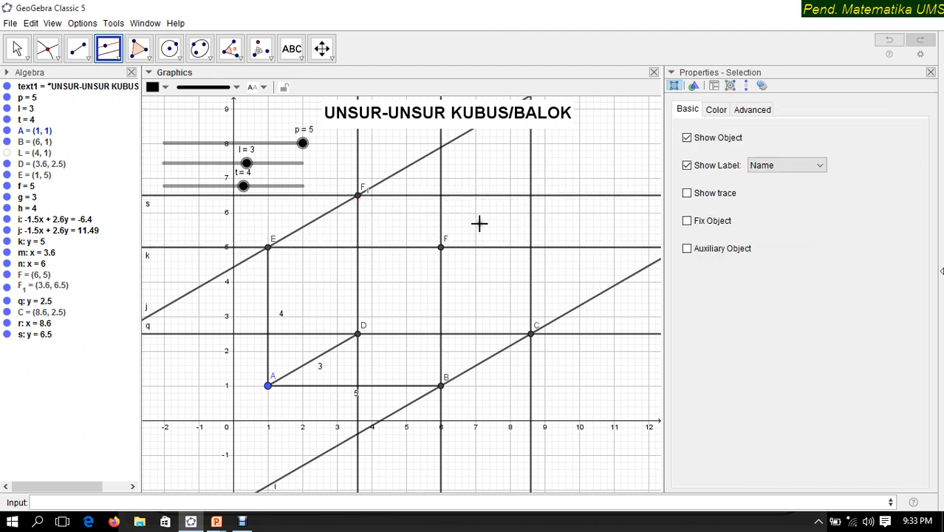
{"action": "left_click", "coordinate": [46, 48]}
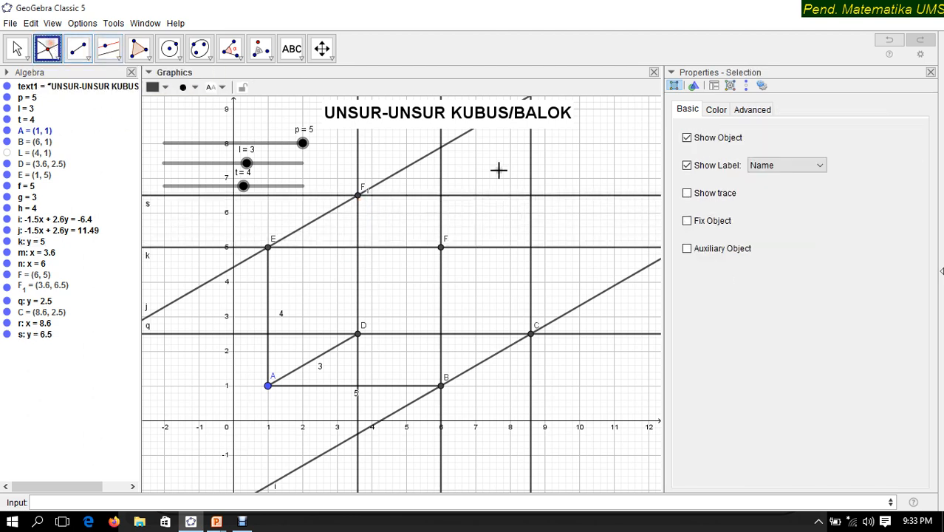
{"action": "left_click", "coordinate": [531, 197]}
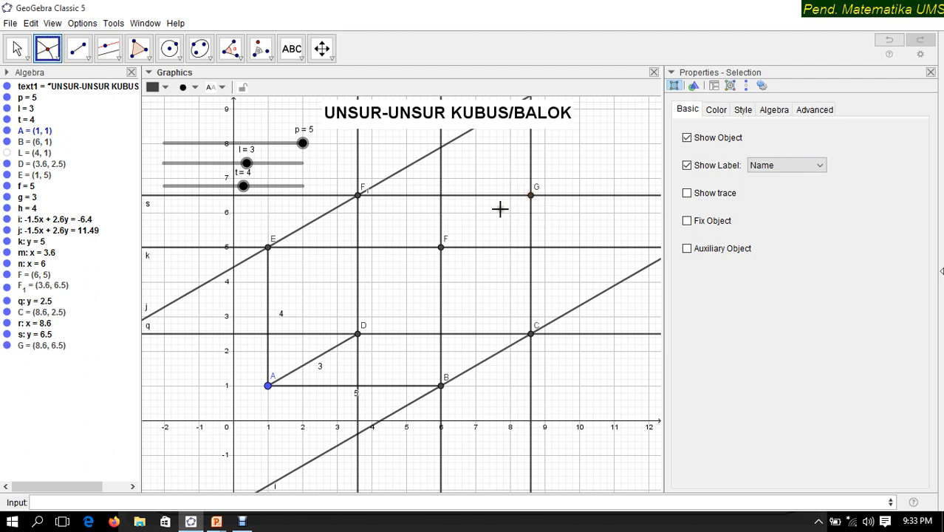
- Hide the construction lines i, j, k, m, n, q, r and s, leaving the vertices and the edges from A
{"action": "right_click", "coordinate": [196, 255]}
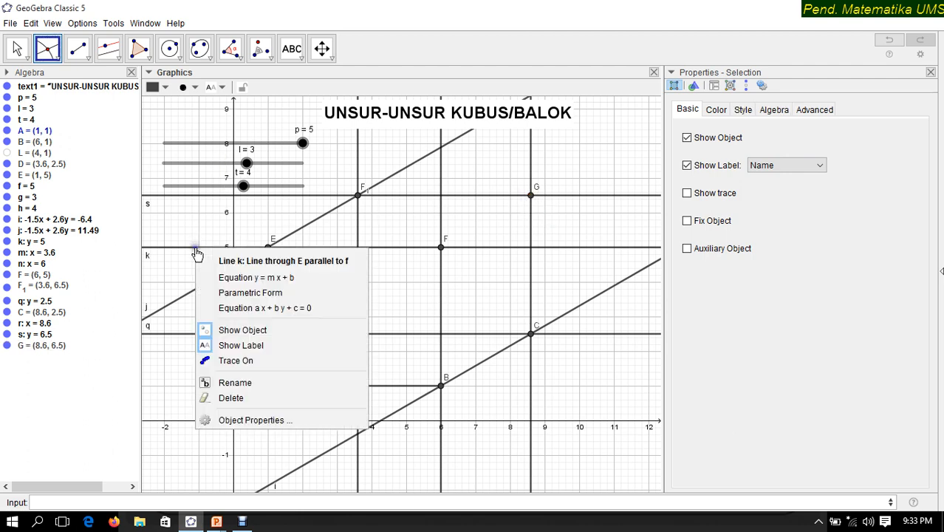
{"action": "left_click", "coordinate": [236, 333]}
{"action": "right_click", "coordinate": [188, 296]}
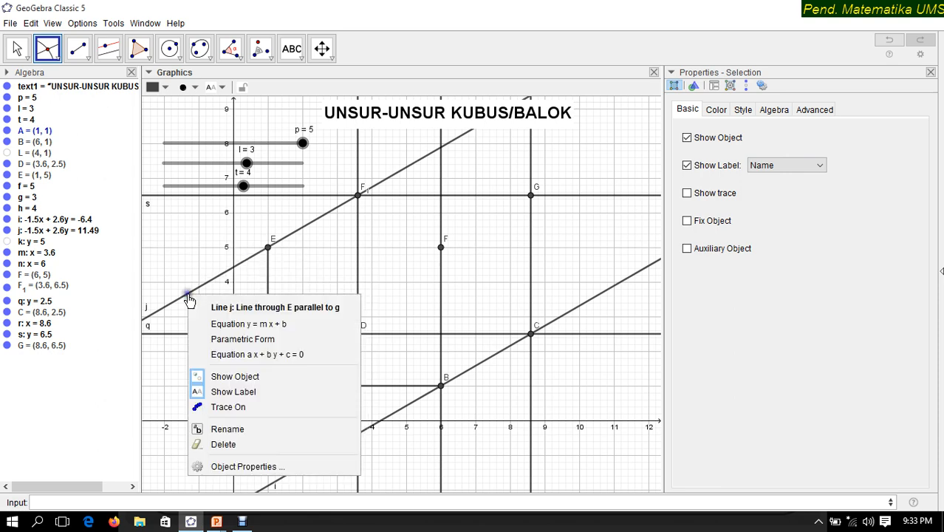
{"action": "left_click", "coordinate": [243, 377]}
{"action": "right_click", "coordinate": [207, 331]}
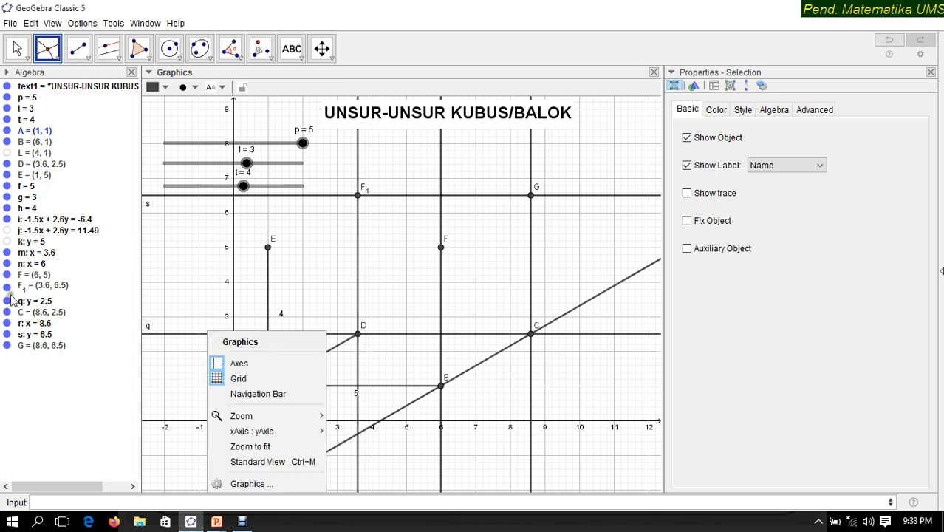
{"action": "left_click", "coordinate": [6, 253]}
{"action": "left_click", "coordinate": [6, 264]}
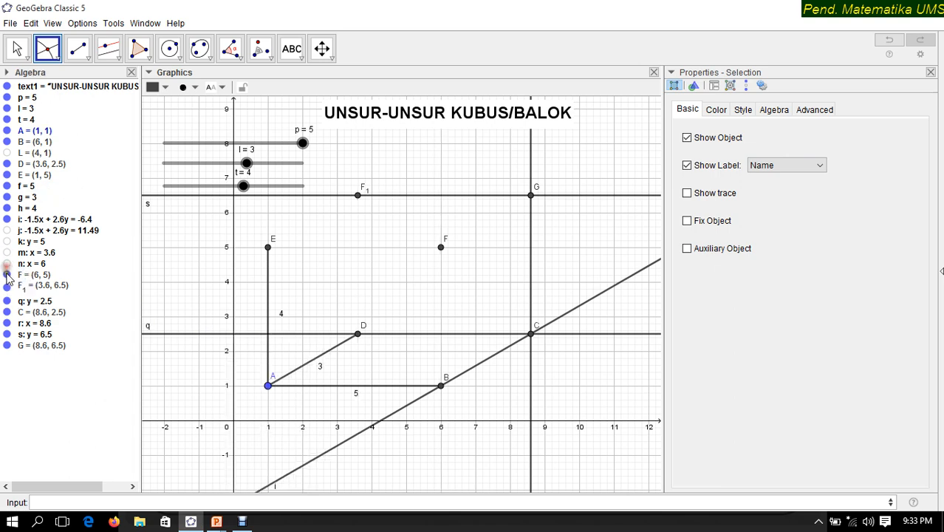
{"action": "left_click", "coordinate": [6, 302]}
{"action": "left_click", "coordinate": [6, 323]}
{"action": "left_click", "coordinate": [5, 334]}
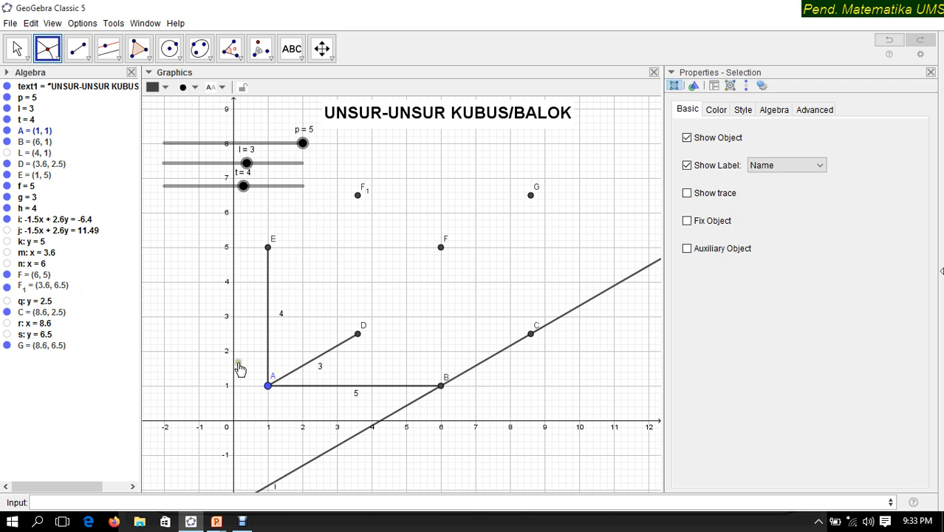
{"action": "right_click", "coordinate": [317, 465]}
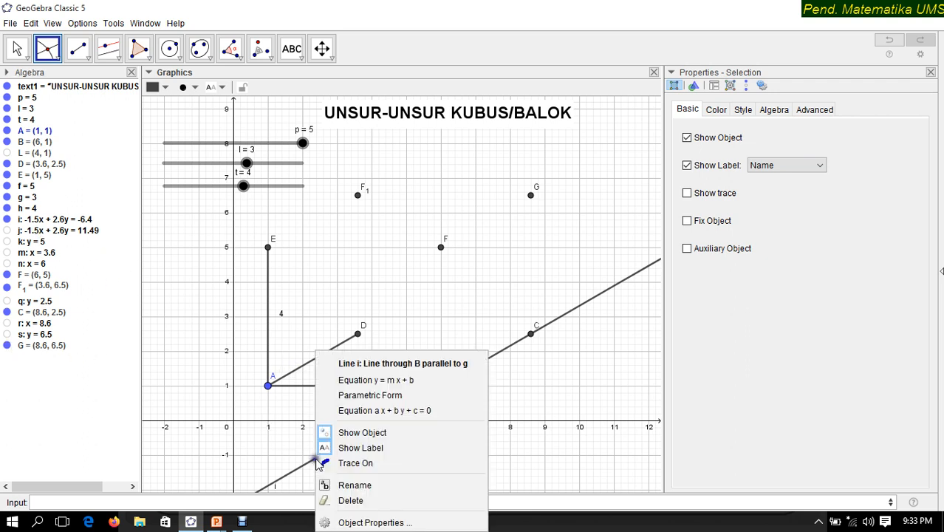
{"action": "left_click", "coordinate": [371, 432]}
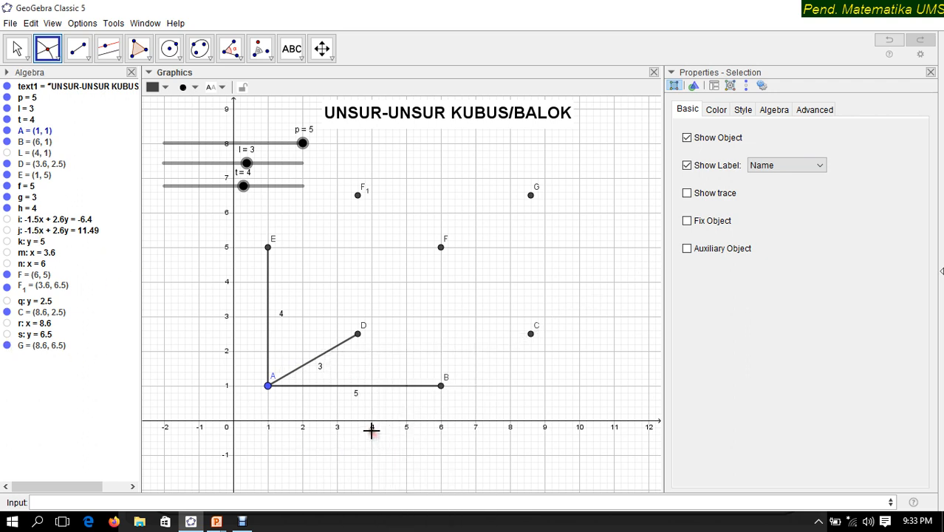
- Draw segments BC and DC to complete the base of the cuboid
{"action": "left_click", "coordinate": [77, 46]}
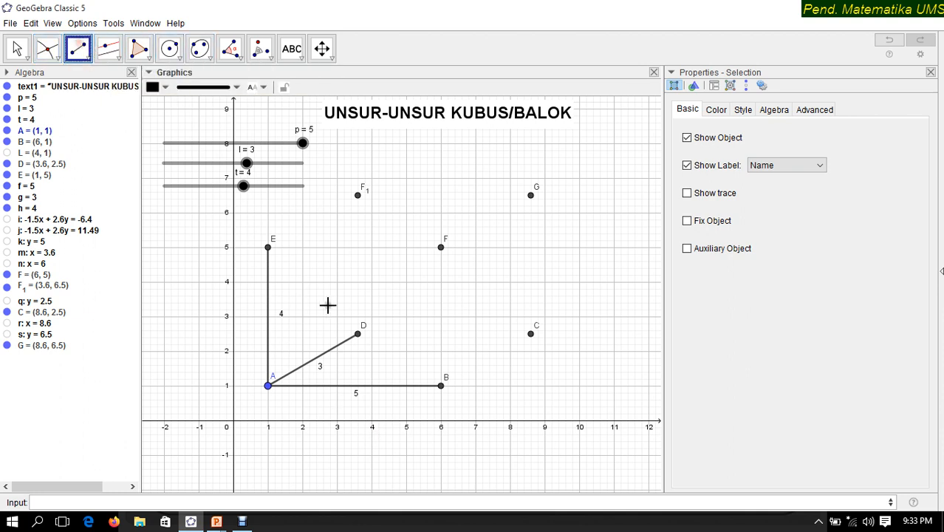
{"action": "left_click", "coordinate": [441, 386]}
{"action": "left_click", "coordinate": [531, 334]}
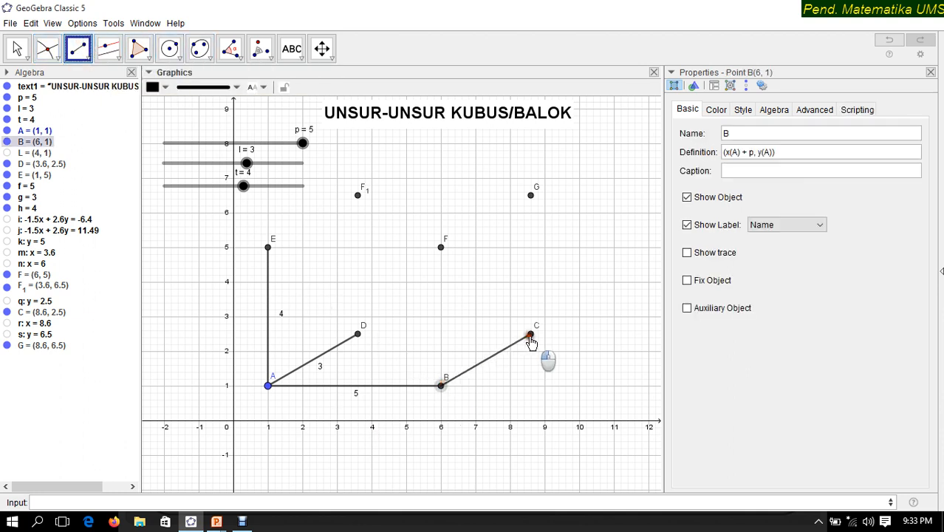
{"action": "left_click", "coordinate": [359, 335]}
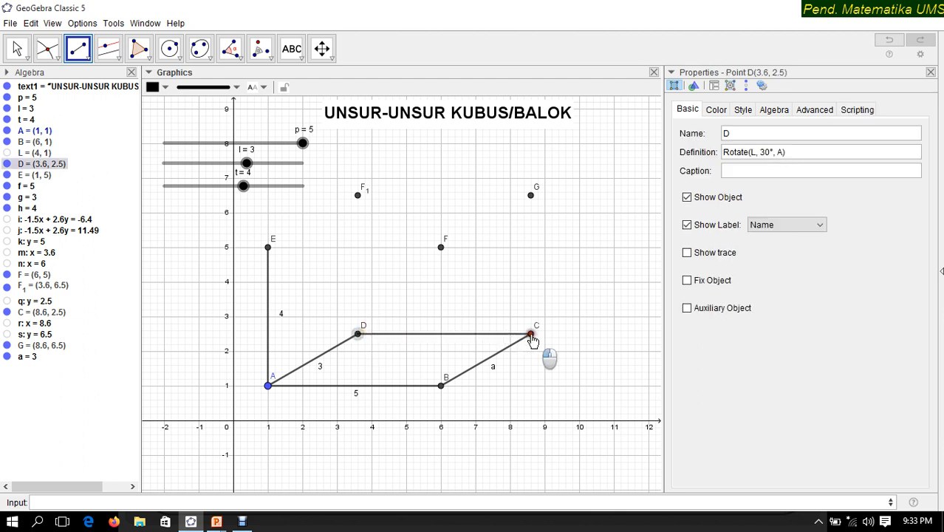
{"action": "left_click", "coordinate": [530, 334]}
- Draw segments EF, FG and GC to connect the upper vertices and the back vertical edge above C
{"action": "left_click", "coordinate": [268, 247]}
{"action": "left_click", "coordinate": [441, 248]}
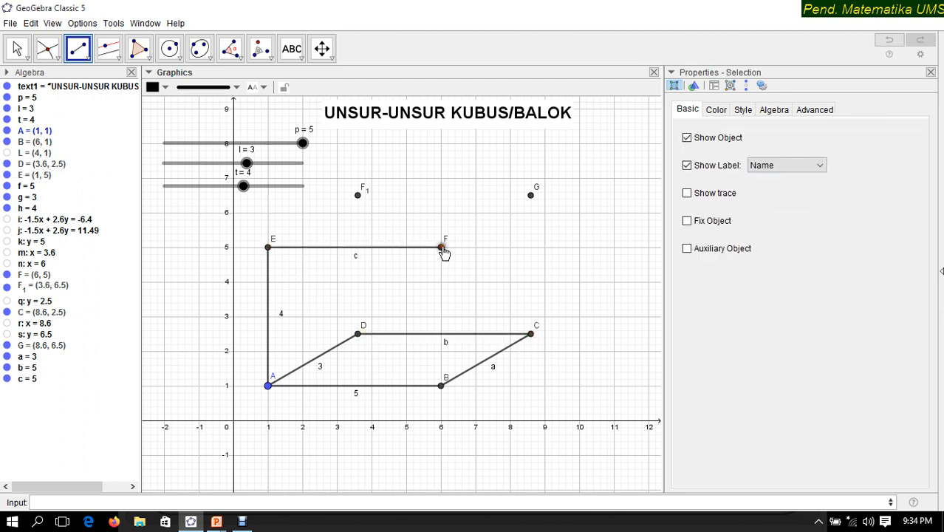
{"action": "left_click", "coordinate": [441, 248]}
{"action": "left_click", "coordinate": [530, 195]}
{"action": "left_click", "coordinate": [531, 195]}
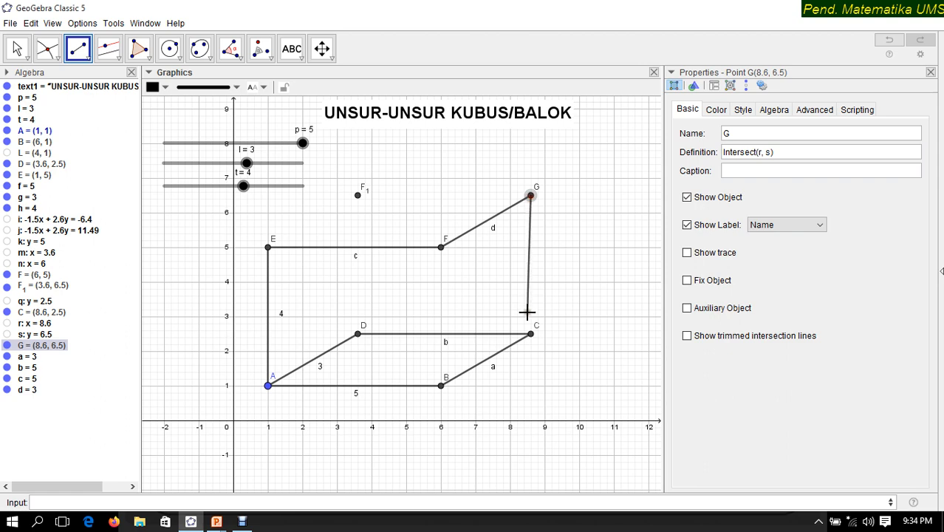
{"action": "left_click", "coordinate": [530, 334]}
- Complete the cuboid's edges by drawing segments from F₁ to E, G and D, and segment FB
{"action": "left_click", "coordinate": [358, 196]}
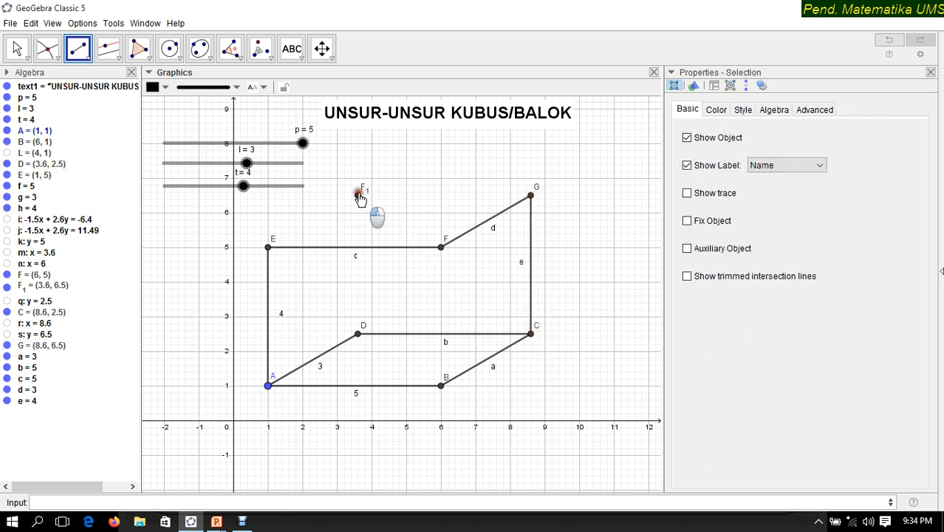
{"action": "left_click", "coordinate": [268, 246]}
{"action": "left_click", "coordinate": [358, 195]}
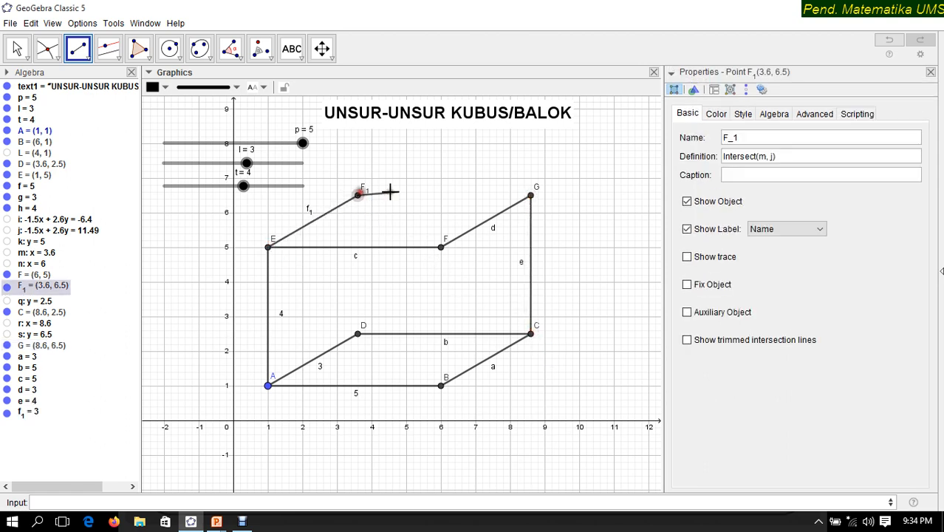
{"action": "left_click", "coordinate": [530, 195]}
{"action": "left_click", "coordinate": [441, 249]}
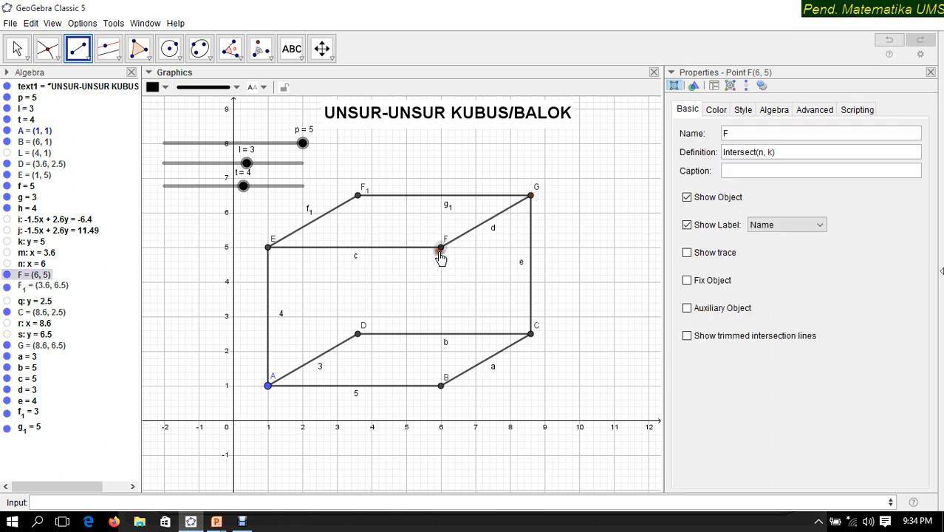
{"action": "left_click", "coordinate": [441, 385]}
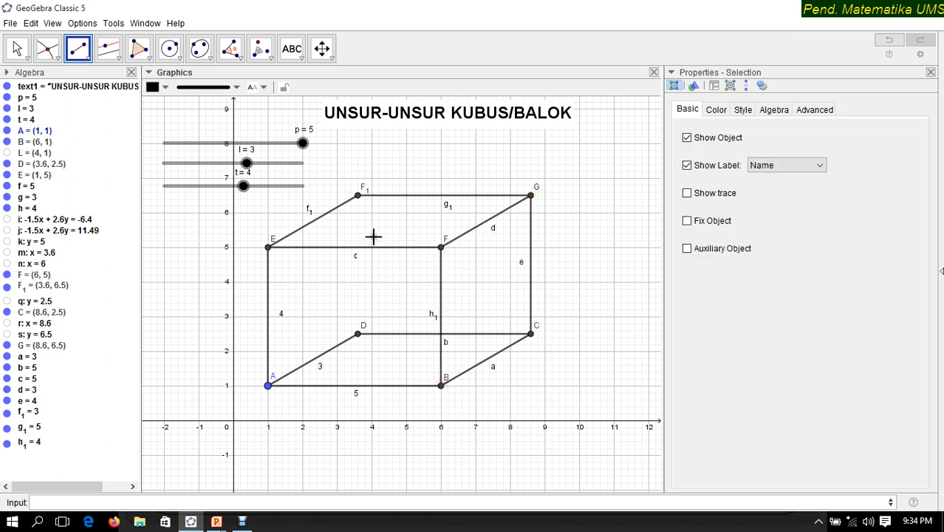
{"action": "left_click", "coordinate": [358, 197]}
{"action": "left_click", "coordinate": [358, 334]}
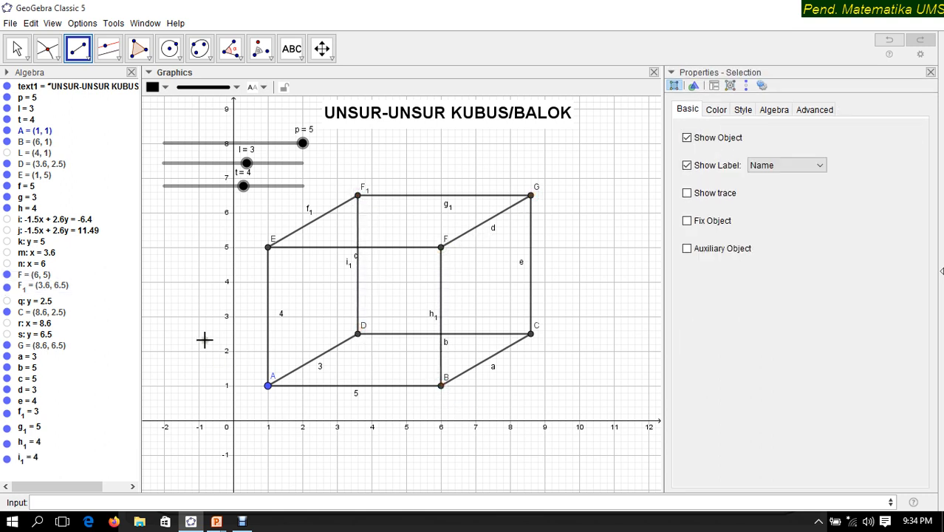
- Hide the labels of the four top-face edges: EF₁, EF, F₁G and FG
{"action": "right_click", "coordinate": [292, 231]}
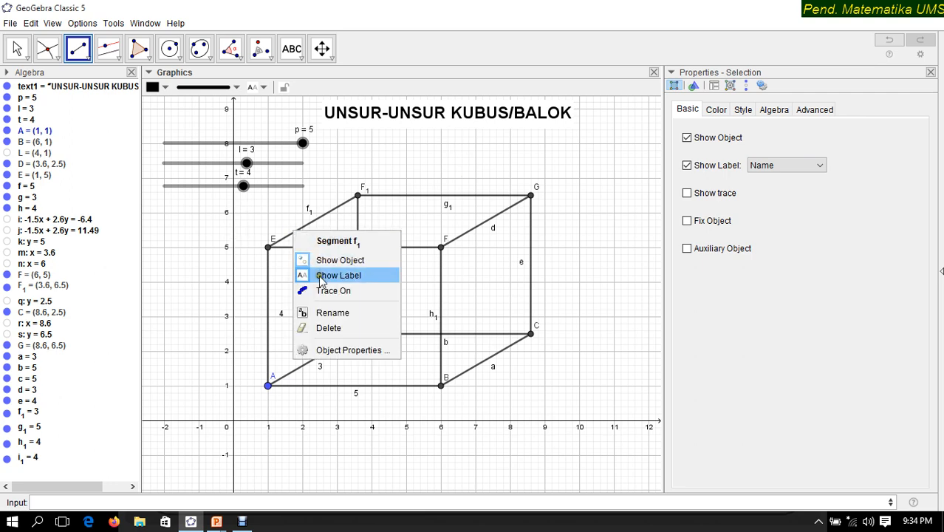
{"action": "left_click", "coordinate": [318, 271]}
{"action": "right_click", "coordinate": [317, 249]}
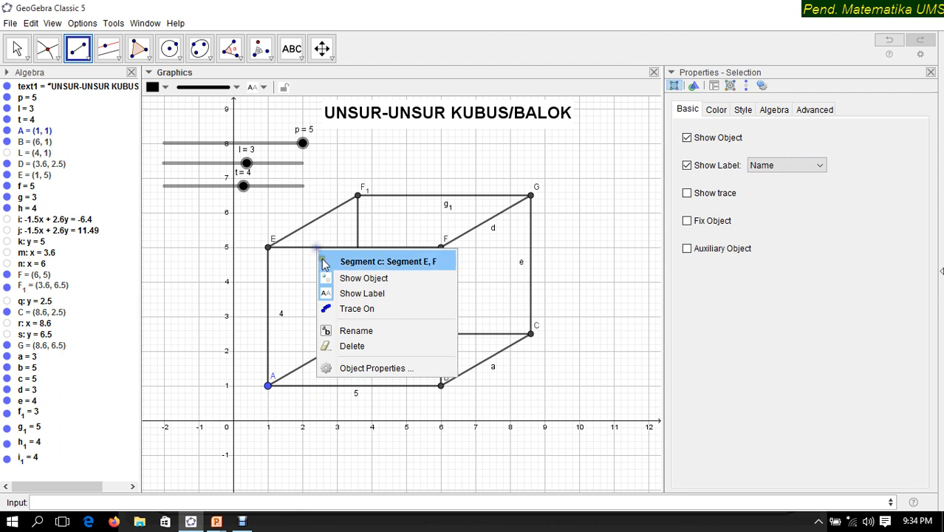
{"action": "left_click", "coordinate": [328, 293]}
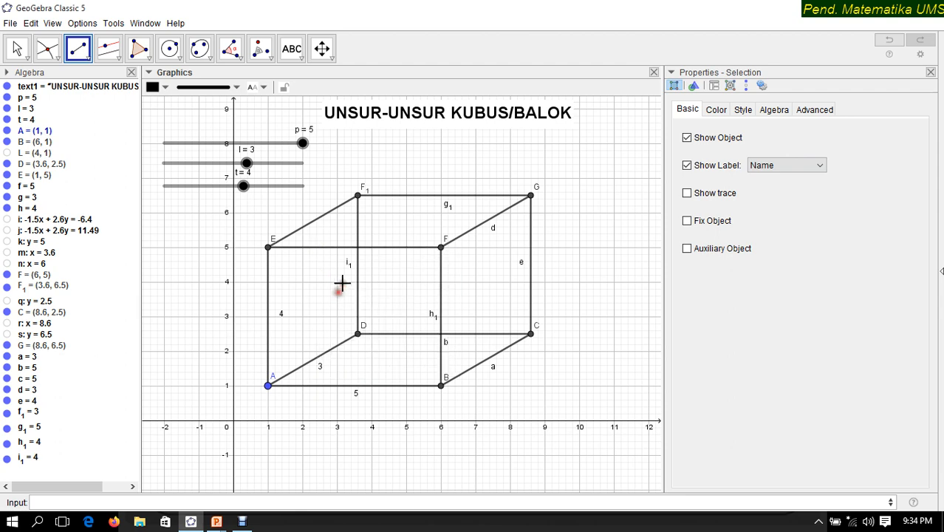
{"action": "right_click", "coordinate": [417, 198]}
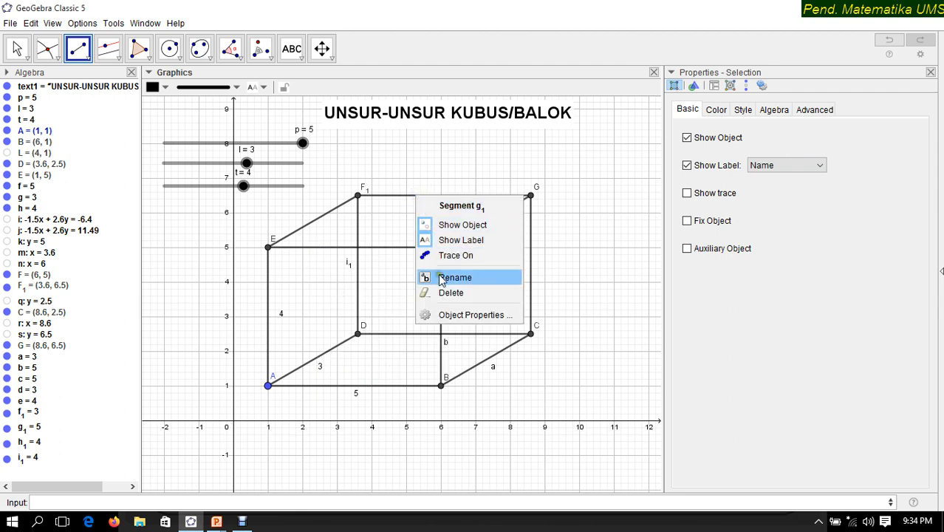
{"action": "left_click", "coordinate": [446, 241]}
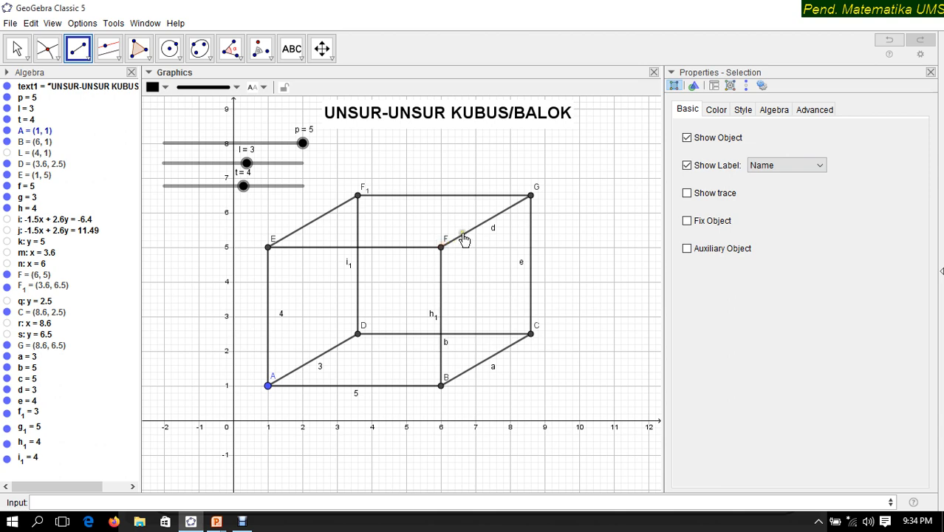
{"action": "right_click", "coordinate": [464, 240]}
{"action": "left_click", "coordinate": [476, 277]}
{"action": "right_click", "coordinate": [400, 254]}
{"action": "left_click", "coordinate": [447, 294]}
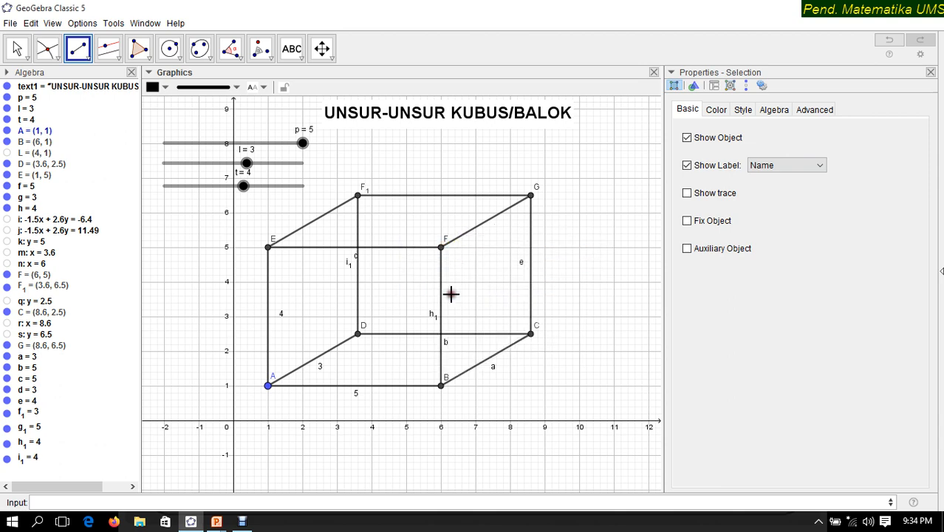
{"action": "right_click", "coordinate": [371, 253]}
{"action": "left_click", "coordinate": [392, 294]}
- Hide the labels of vertical edges DF₁, BF and CG and of base edges DC and BC
{"action": "right_click", "coordinate": [358, 295]}
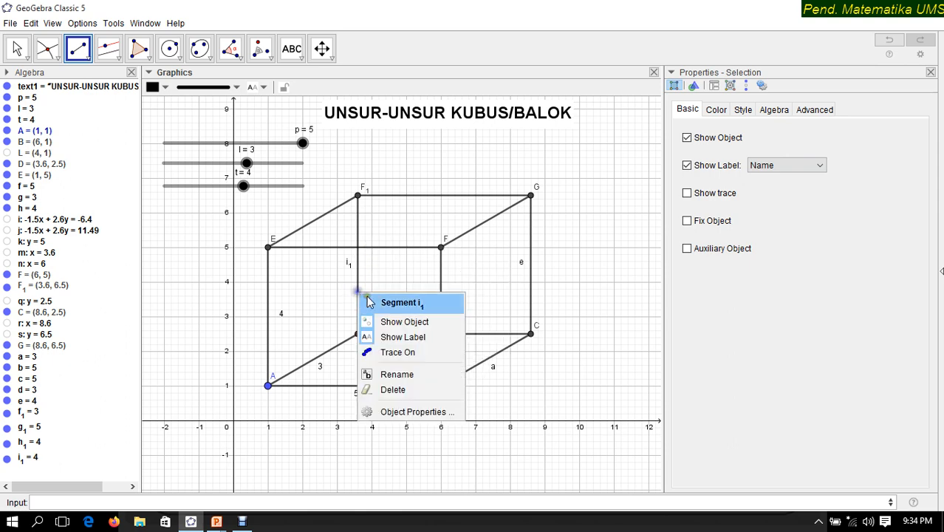
{"action": "left_click", "coordinate": [394, 335]}
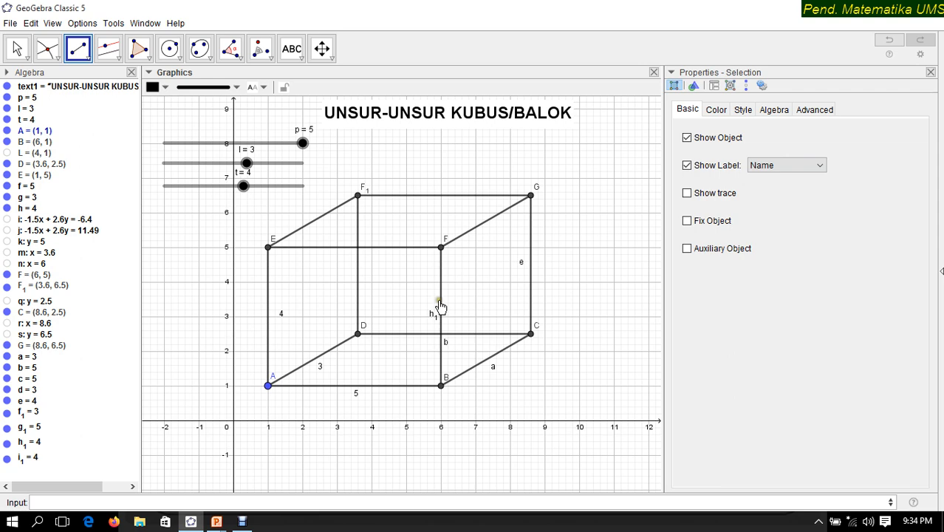
{"action": "right_click", "coordinate": [439, 305]}
{"action": "left_click", "coordinate": [470, 348]}
{"action": "right_click", "coordinate": [477, 335]}
{"action": "left_click", "coordinate": [515, 374]}
{"action": "right_click", "coordinate": [487, 368]}
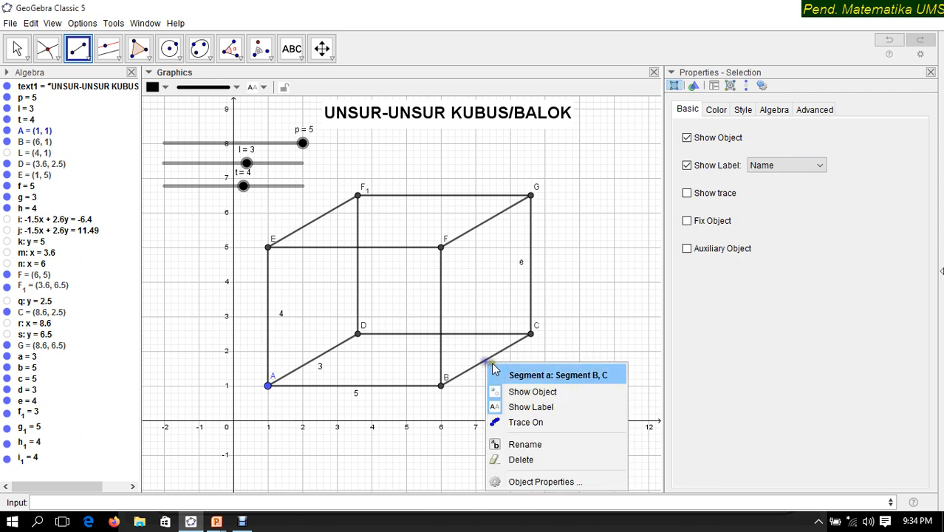
{"action": "left_click", "coordinate": [524, 405]}
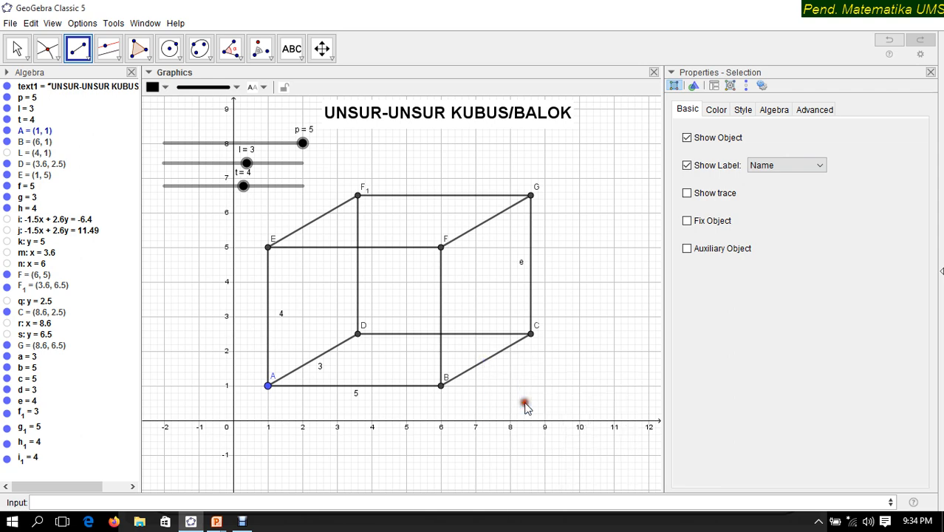
{"action": "right_click", "coordinate": [530, 288]}
{"action": "left_click", "coordinate": [555, 329]}
- Close the object properties and hide the grid and axes in the drawing area
{"action": "left_click", "coordinate": [930, 71]}
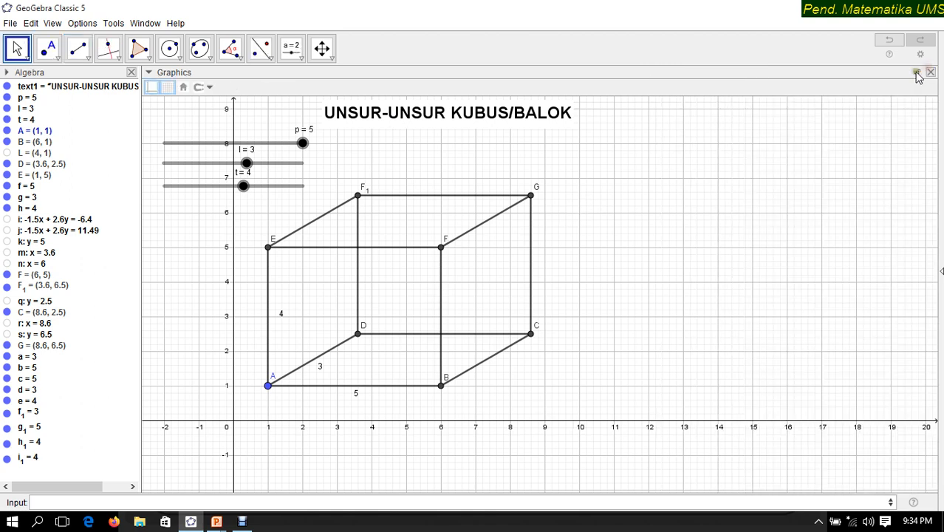
{"action": "left_click", "coordinate": [169, 87]}
{"action": "left_click", "coordinate": [152, 87]}
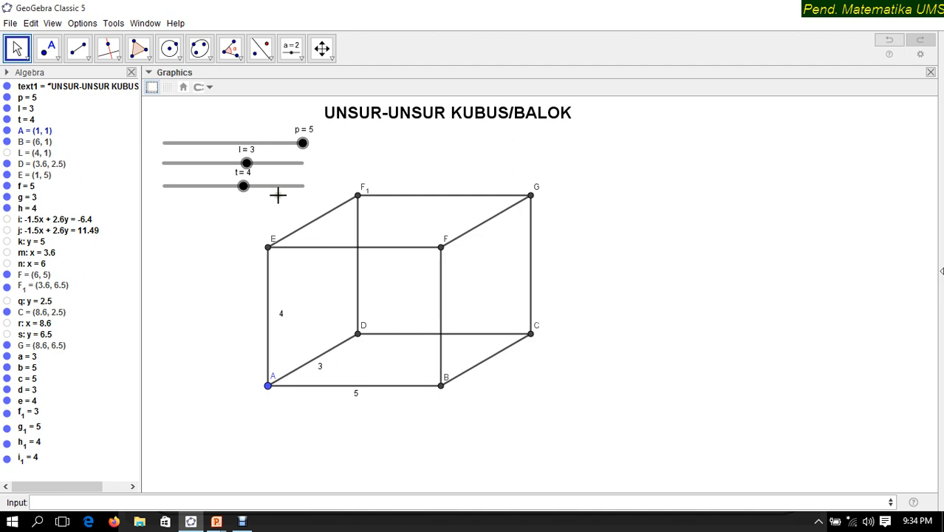
- Set slider l to 4 and shift the drawing so the cuboid sits clear below the sliders
{"action": "left_click", "coordinate": [243, 186]}
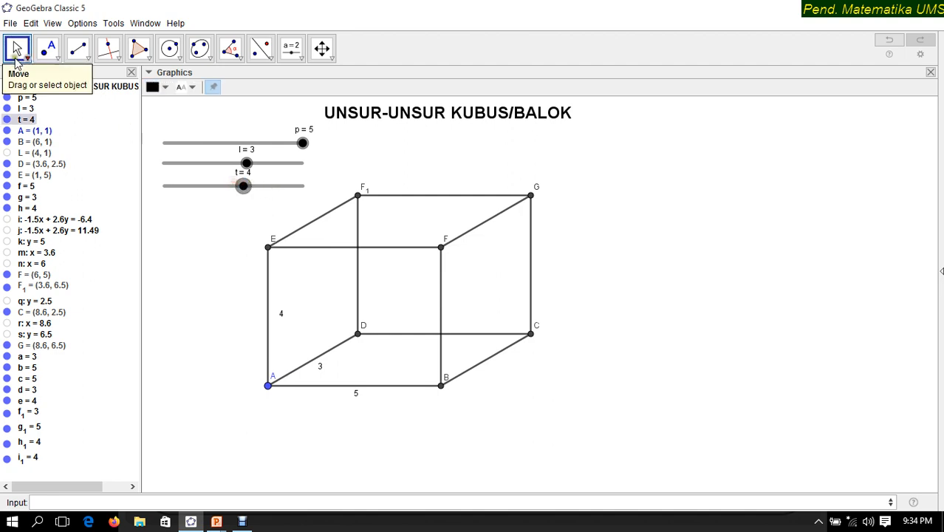
{"action": "mouse_move", "coordinate": [247, 185]}
{"action": "left_mouse_down"}
{"action": "mouse_move", "coordinate": [264, 191]}
{"action": "mouse_move", "coordinate": [208, 192]}
{"action": "mouse_move", "coordinate": [243, 198]}
{"action": "left_mouse_up"}
{"action": "left_click_drag", "start_coordinate": [246, 164], "coordinate": [277, 169]}
{"action": "left_click", "coordinate": [321, 48]}
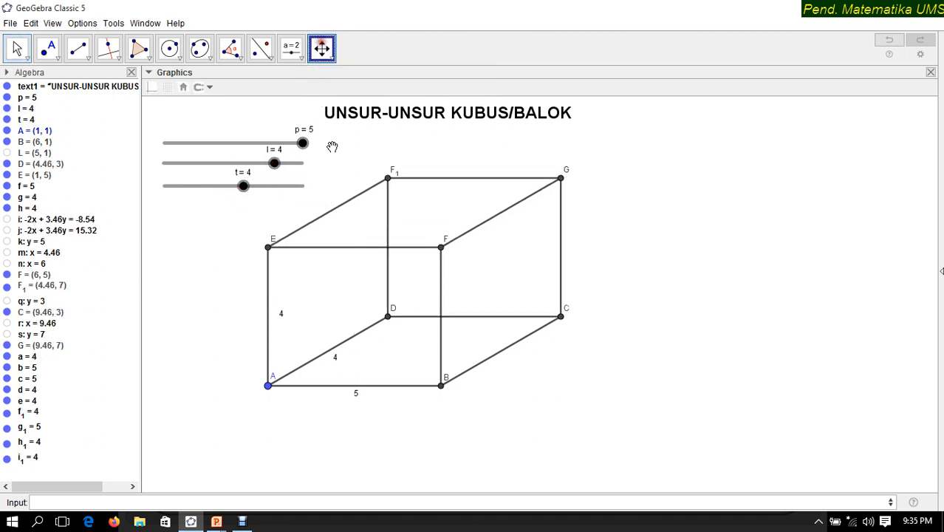
{"action": "left_click_drag", "start_coordinate": [335, 235], "coordinate": [241, 303]}
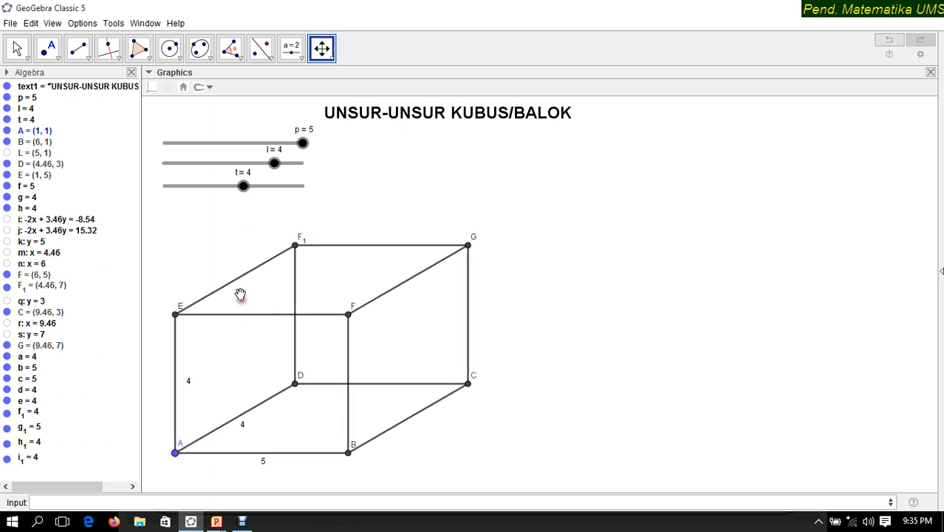
- Test the sliders by setting p, l and t to 3 to form a cube, and raising t and l to 5
{"action": "left_click", "coordinate": [17, 47]}
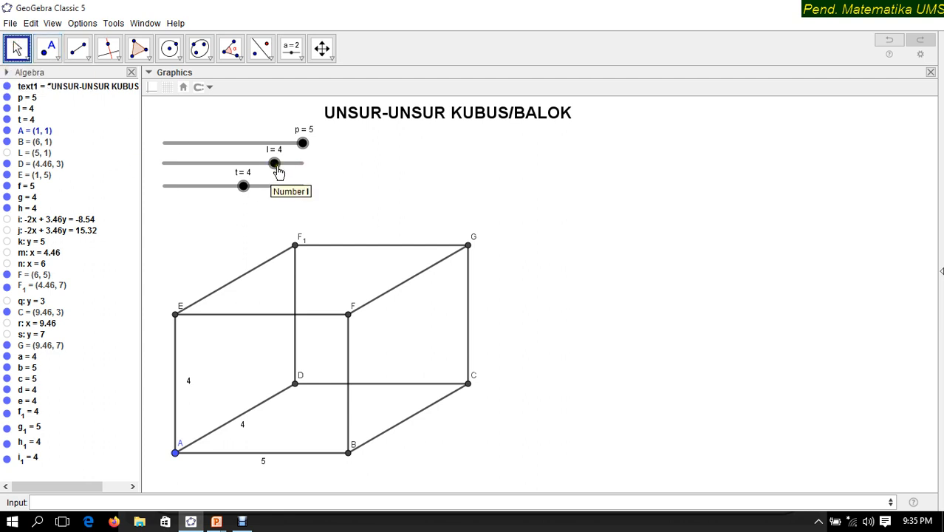
{"action": "left_click_drag", "start_coordinate": [275, 167], "coordinate": [246, 176]}
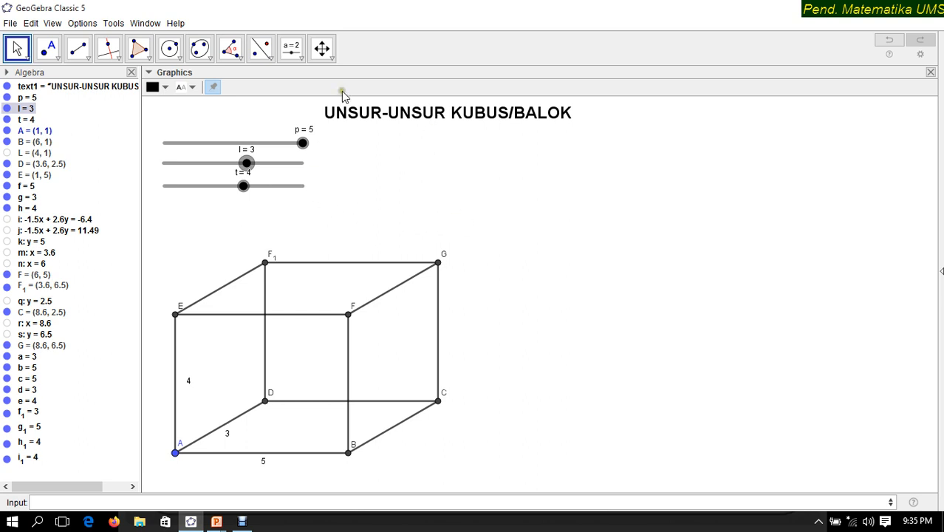
{"action": "left_click_drag", "start_coordinate": [310, 145], "coordinate": [232, 188]}
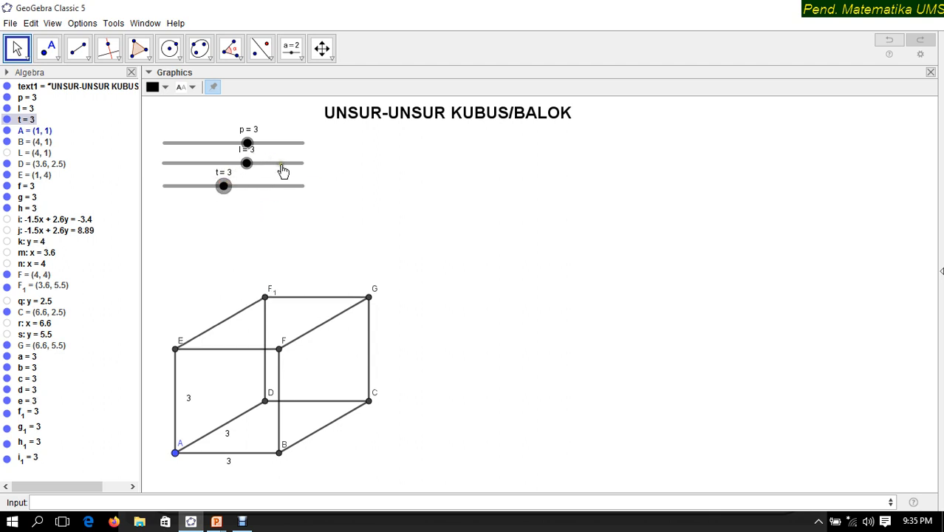
{"action": "left_click_drag", "start_coordinate": [223, 186], "coordinate": [302, 163]}
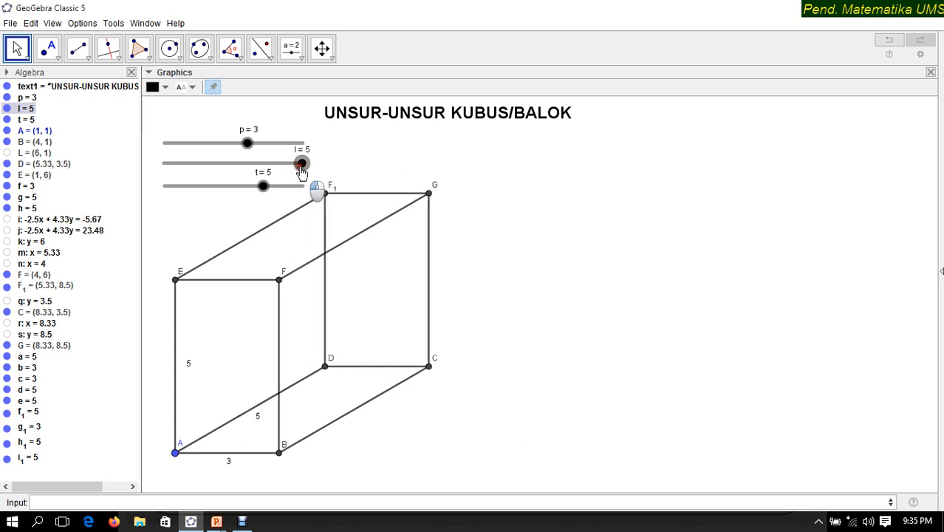
- Insert the text "Titik" below the worksheet title
{"action": "left_click", "coordinate": [290, 49]}
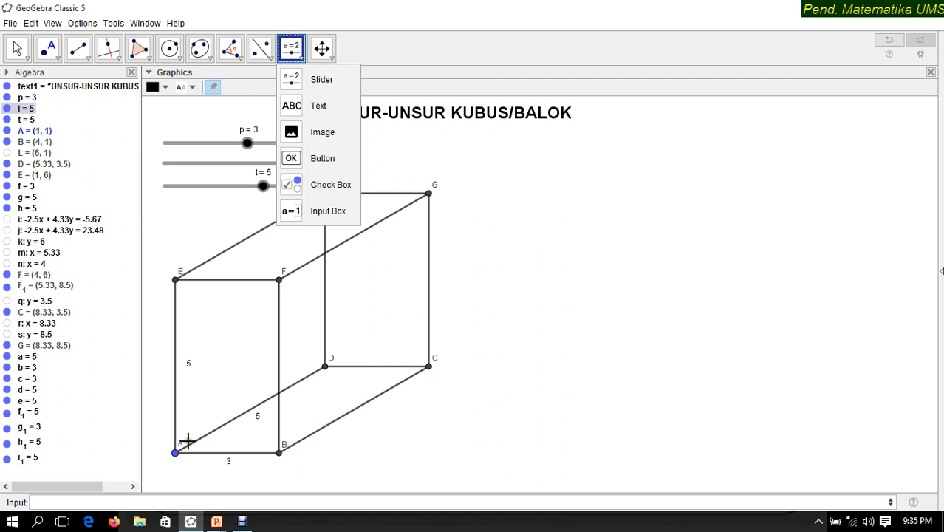
{"action": "left_click", "coordinate": [304, 107]}
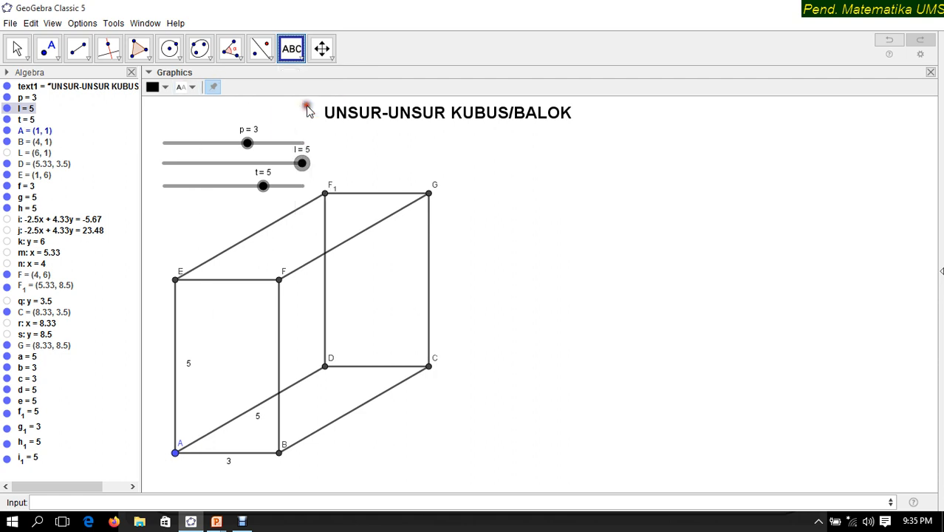
{"action": "left_click", "coordinate": [490, 143]}
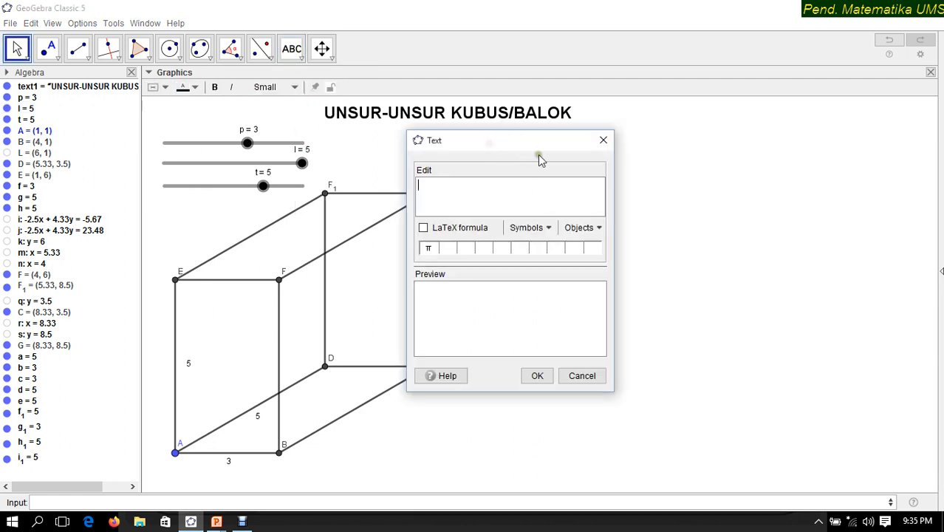
{"action": "type", "text": "Titik"}
{"action": "left_click", "coordinate": [549, 377]}
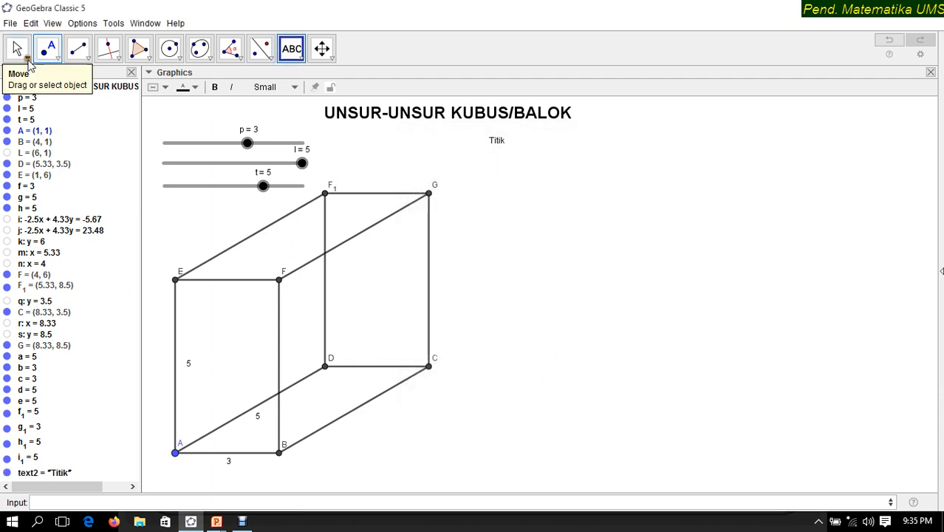
- Format the "Titik" text as Medium size and bold
{"action": "left_click", "coordinate": [6, 43]}
{"action": "left_click", "coordinate": [495, 145]}
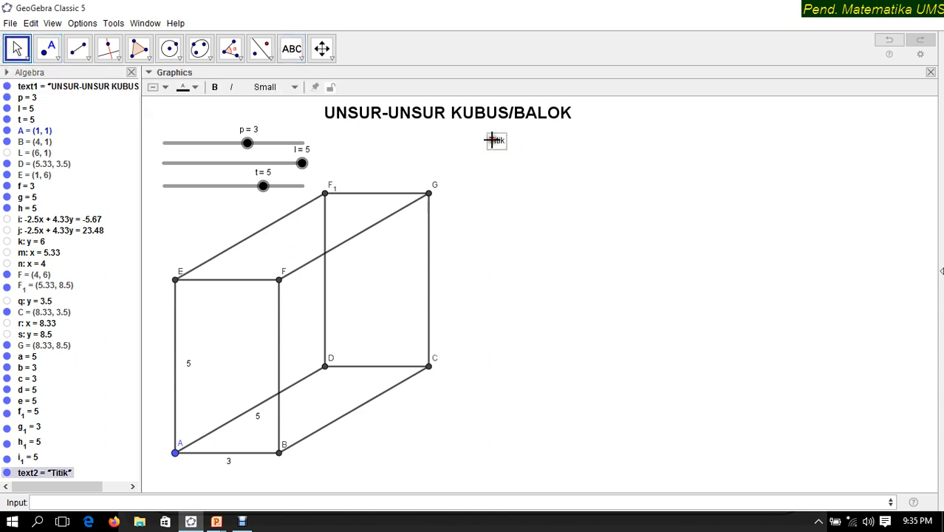
{"action": "left_click", "coordinate": [266, 87]}
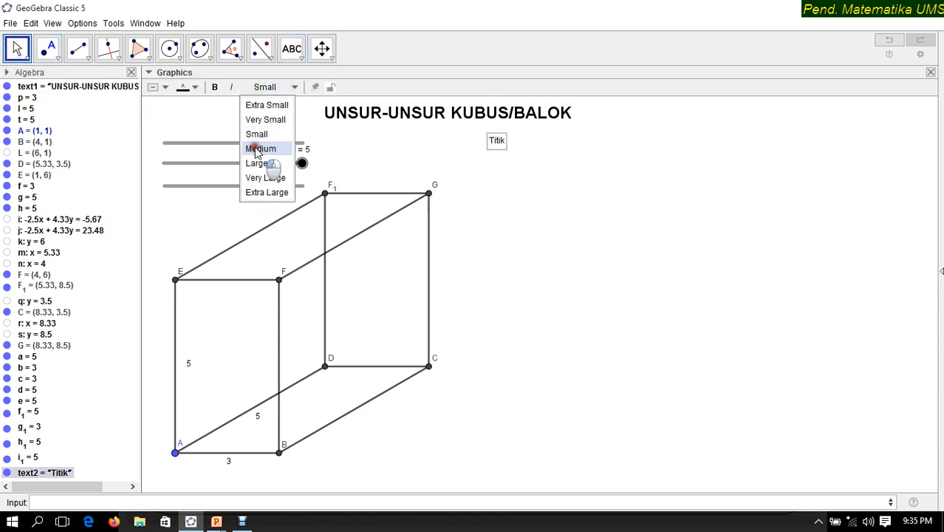
{"action": "left_click", "coordinate": [260, 149]}
{"action": "left_click", "coordinate": [214, 87]}
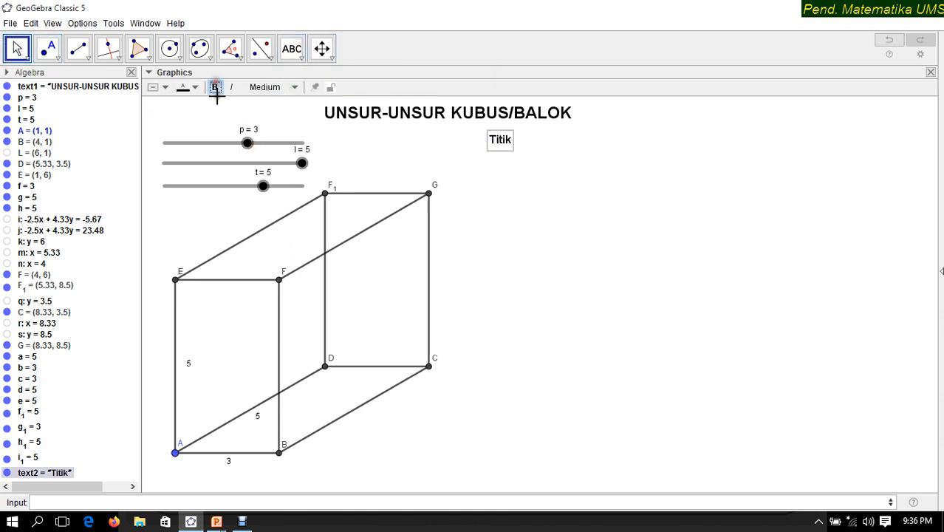
- Hide the Algebra view and set slider l to 4
{"action": "left_click", "coordinate": [131, 72]}
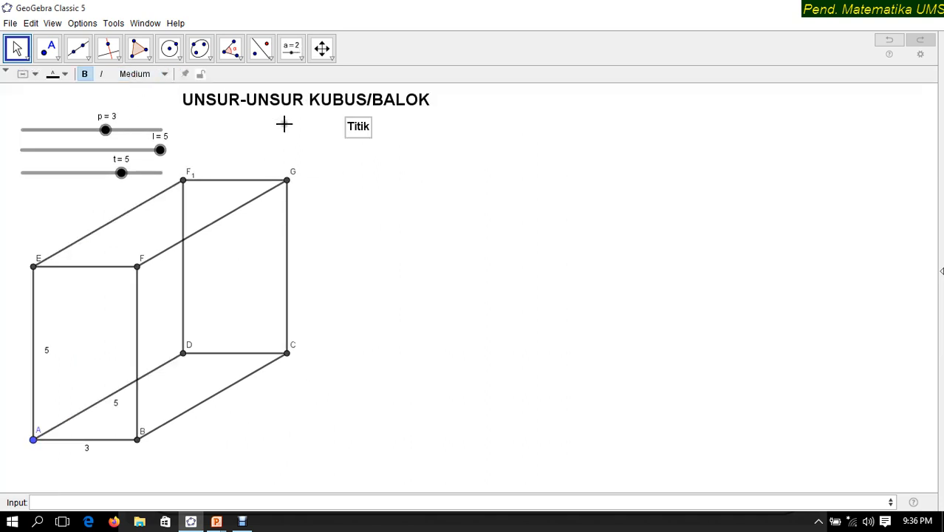
{"action": "left_click_drag", "start_coordinate": [161, 155], "coordinate": [126, 155]}
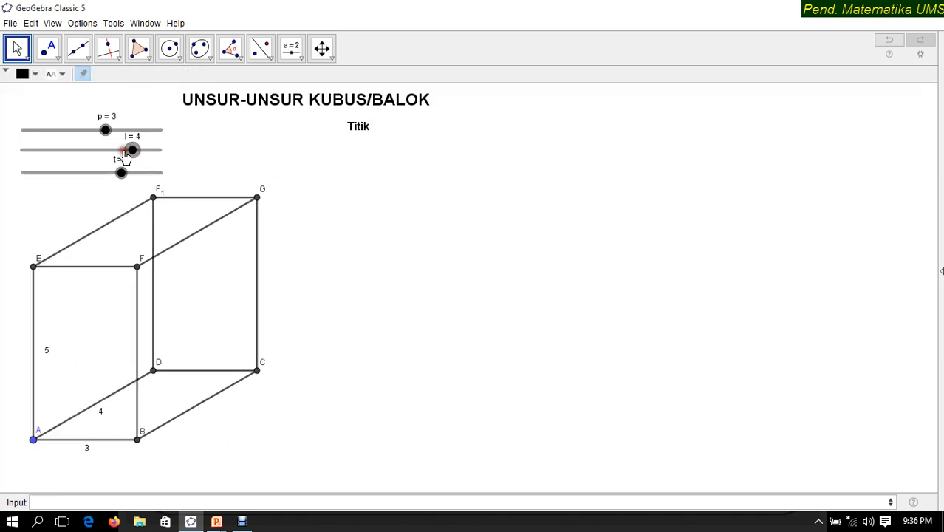
{"action": "left_click", "coordinate": [360, 130]}
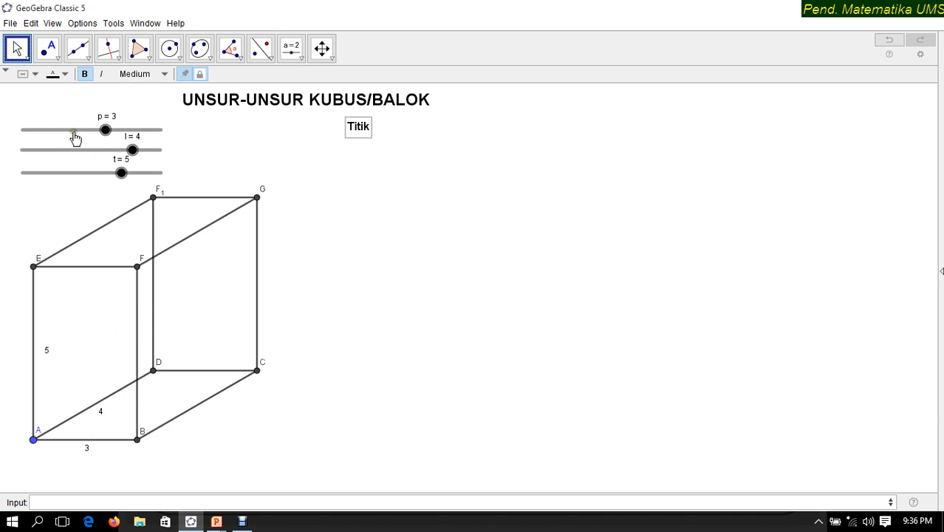
{"action": "left_click", "coordinate": [47, 49]}
{"action": "left_click", "coordinate": [47, 49]}
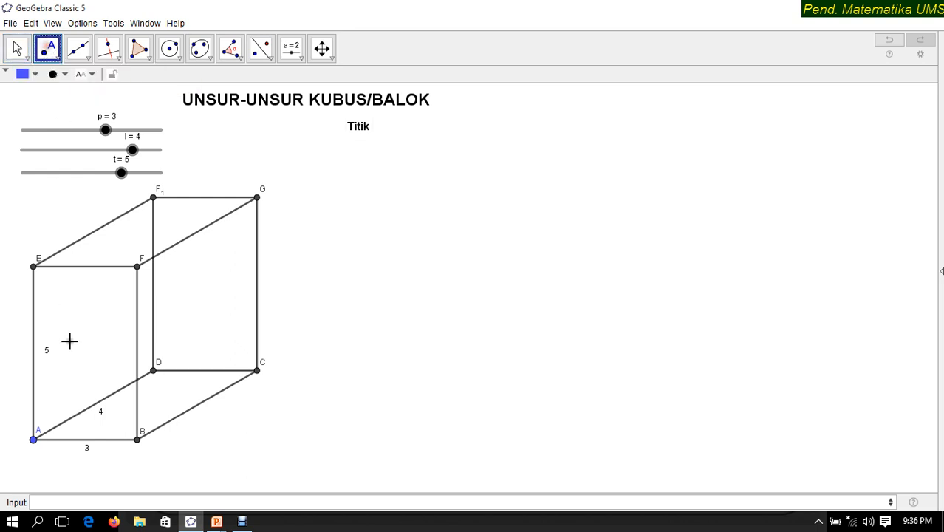
{"action": "left_click", "coordinate": [60, 73]}
{"action": "left_click_drag", "start_coordinate": [100, 123], "coordinate": [107, 120]}
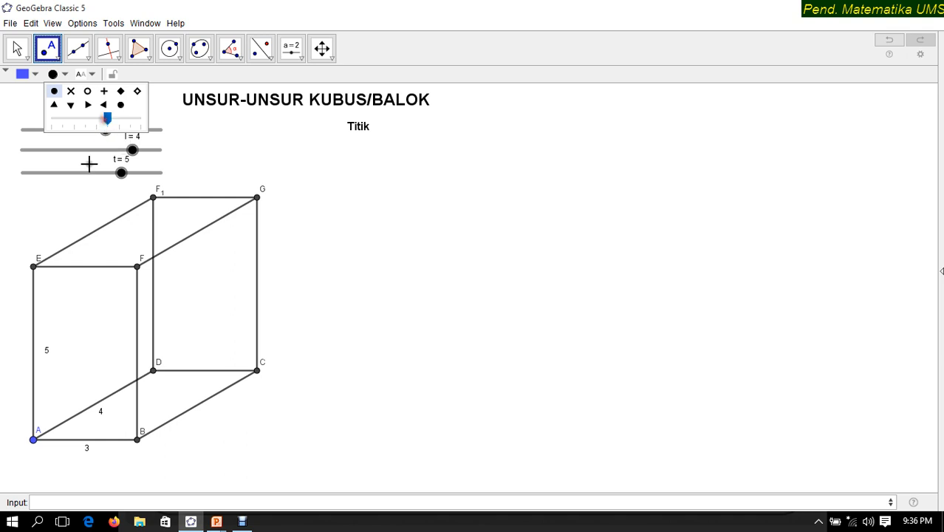
{"action": "left_click", "coordinate": [33, 439]}
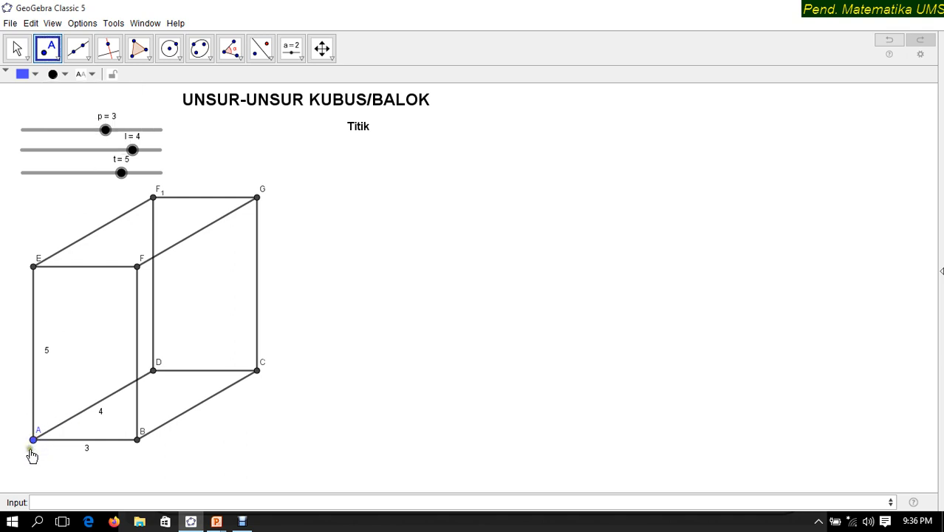
{"action": "left_click", "coordinate": [33, 441]}
{"action": "left_click", "coordinate": [137, 441]}
{"action": "left_click", "coordinate": [17, 48]}
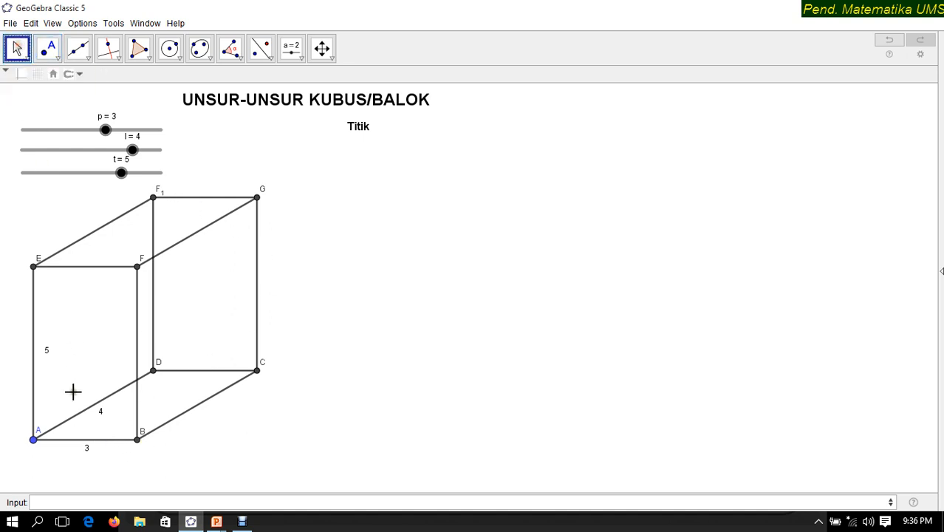
{"action": "left_click", "coordinate": [34, 442]}
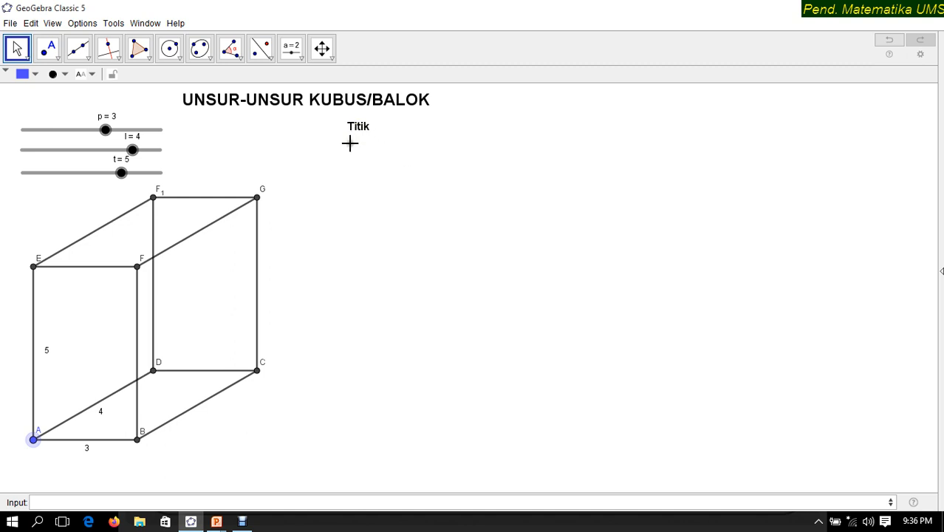
- Add a show/hide check box captioned "A" for point A below the "Titik" text
{"action": "left_click", "coordinate": [293, 49]}
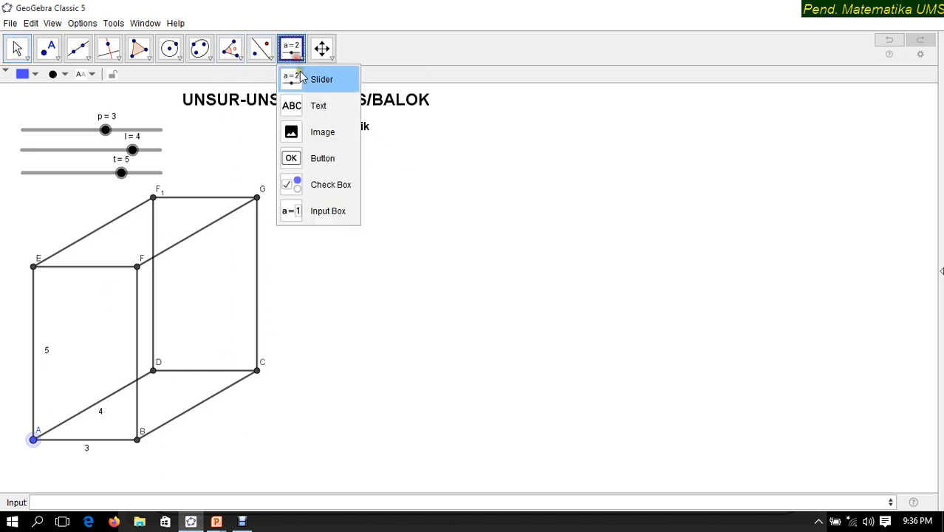
{"action": "left_click", "coordinate": [319, 183]}
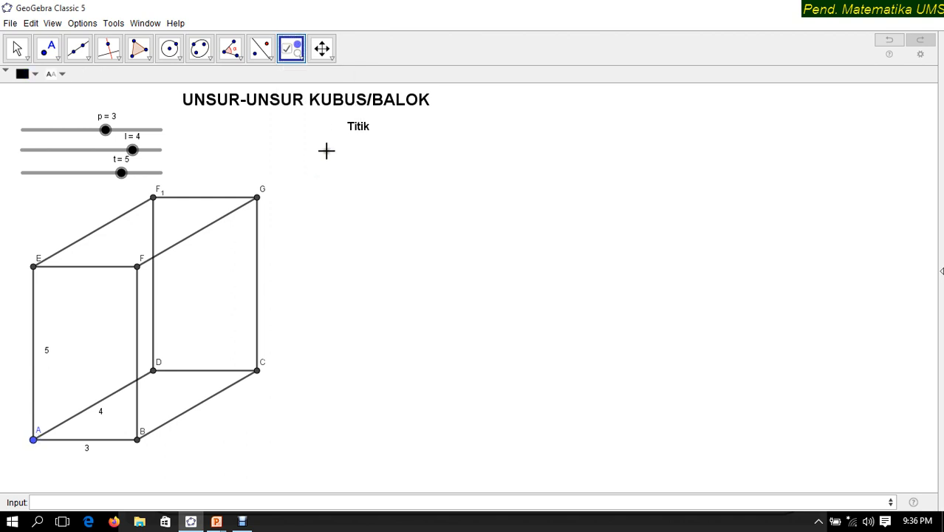
{"action": "left_click", "coordinate": [326, 149]}
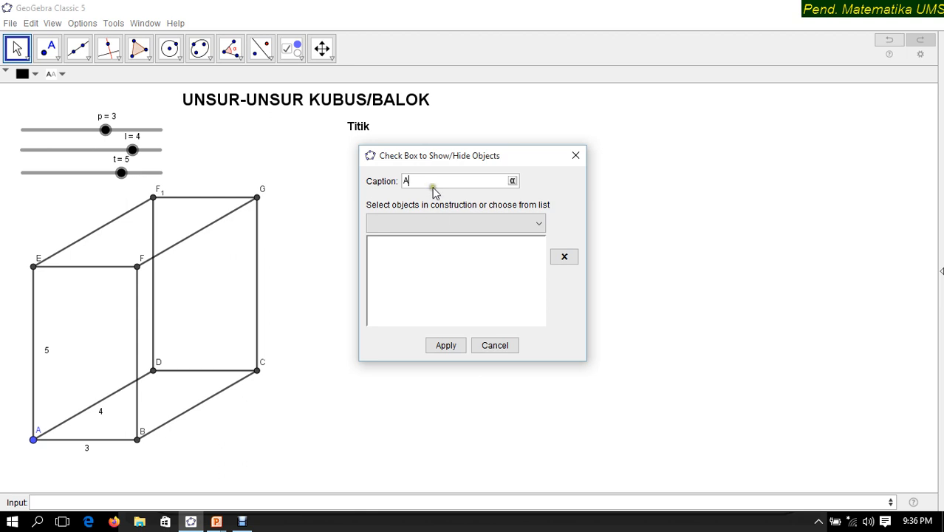
{"action": "left_click", "coordinate": [480, 224]}
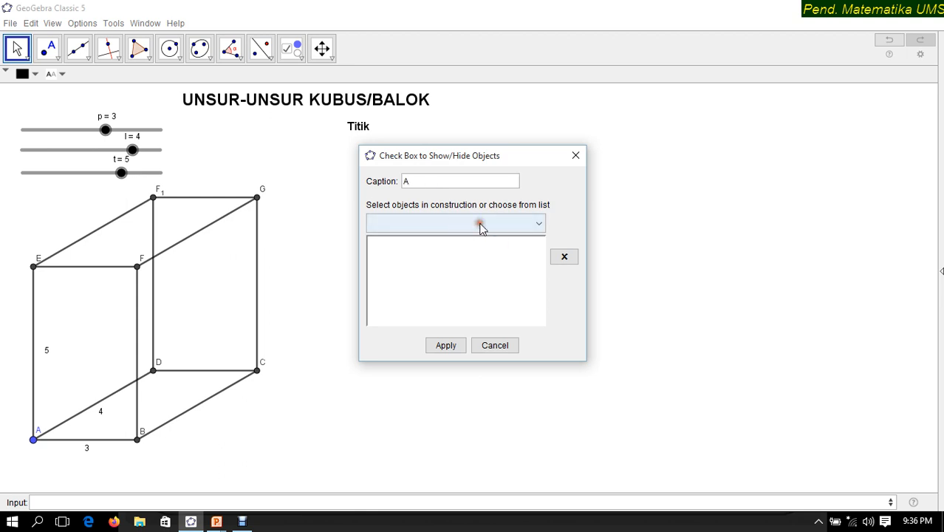
{"action": "left_click", "coordinate": [539, 224]}
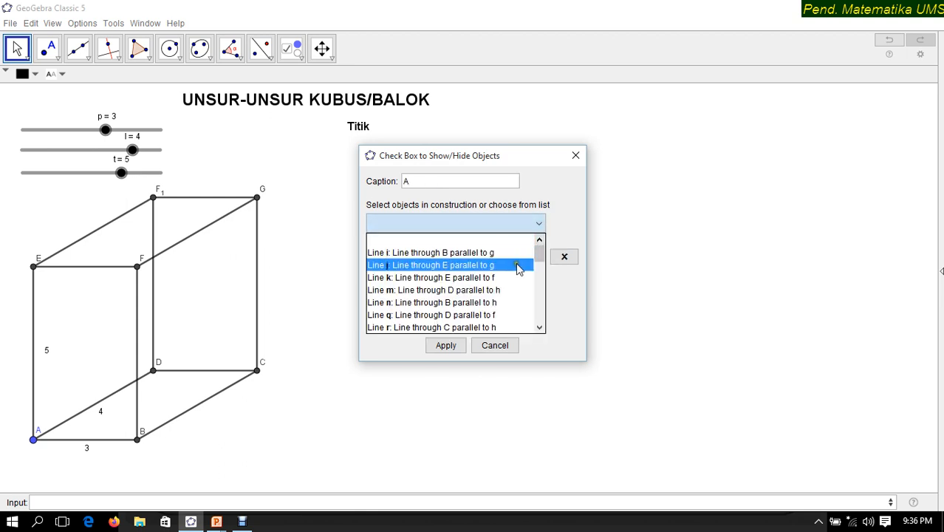
{"action": "scroll", "coordinate": [517, 269], "scroll_direction": "down", "scroll_amount": 1}
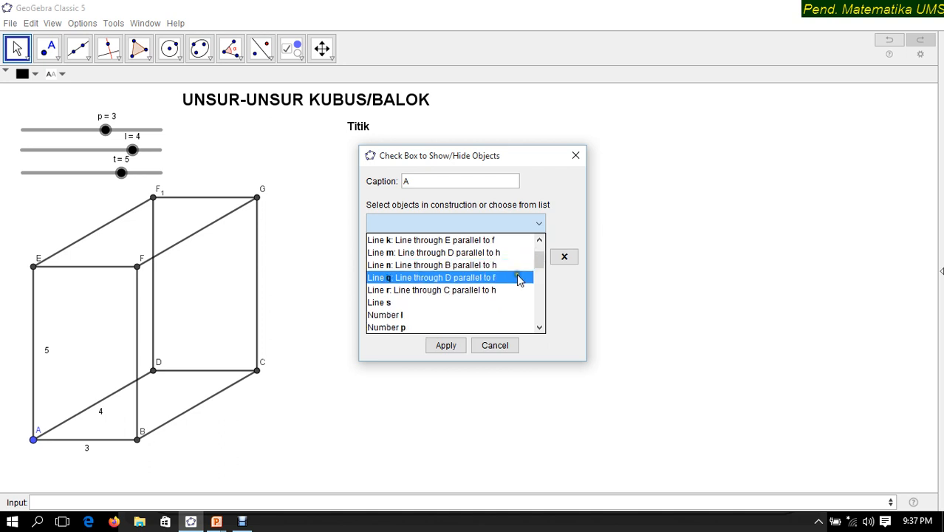
{"action": "scroll", "coordinate": [510, 293], "scroll_direction": "down", "scroll_amount": 3}
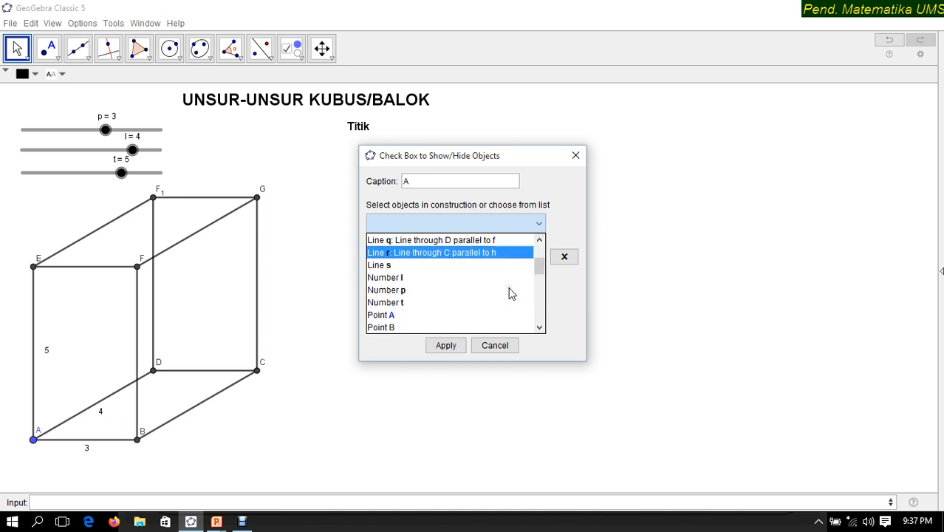
{"action": "left_click", "coordinate": [436, 239]}
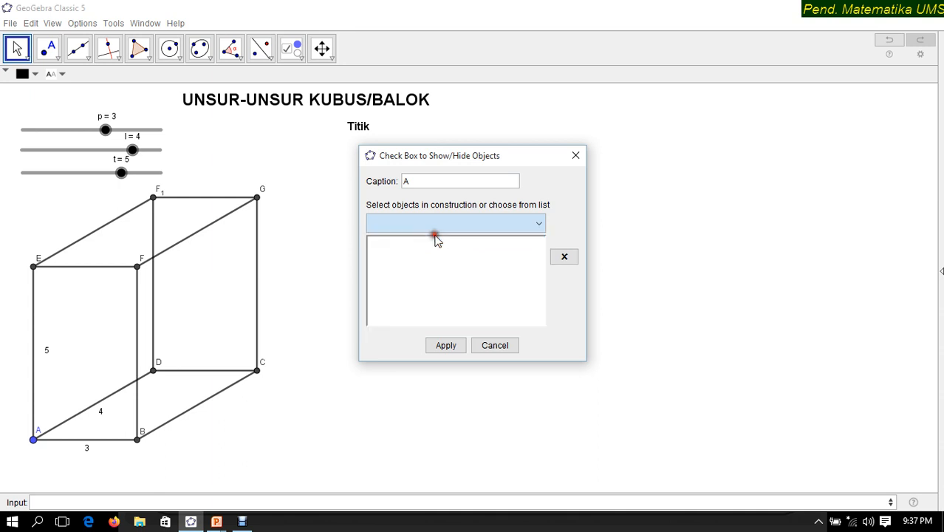
{"action": "left_click", "coordinate": [446, 346]}
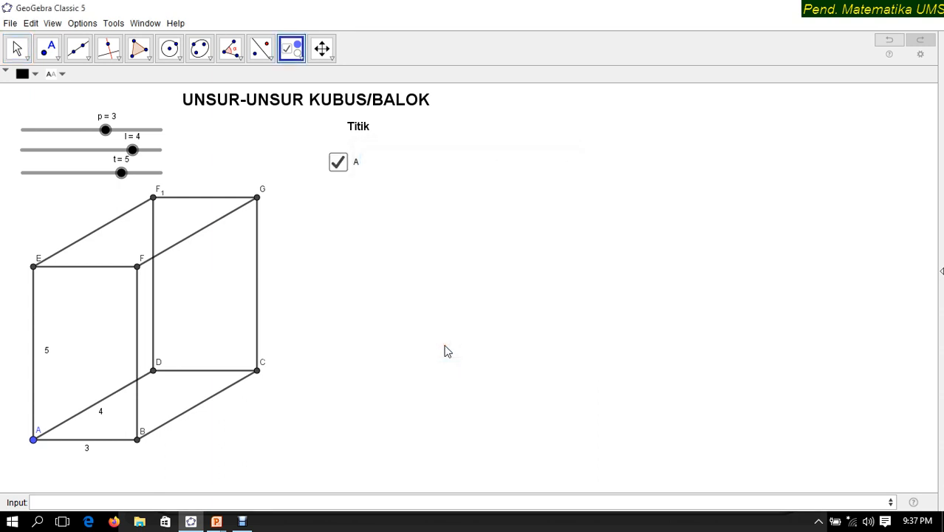
- Toggle check box A off and on repeatedly to test the visibility of point A
{"action": "left_click", "coordinate": [17, 48]}
{"action": "left_click", "coordinate": [341, 167]}
{"action": "left_click", "coordinate": [342, 168]}
{"action": "left_click", "coordinate": [342, 168]}
{"action": "left_click", "coordinate": [340, 169]}
{"action": "left_click", "coordinate": [341, 169]}
{"action": "left_click", "coordinate": [341, 169]}
{"action": "left_click", "coordinate": [341, 170]}
{"action": "left_click", "coordinate": [341, 169]}
{"action": "left_click", "coordinate": [341, 170]}
{"action": "left_click", "coordinate": [341, 169]}
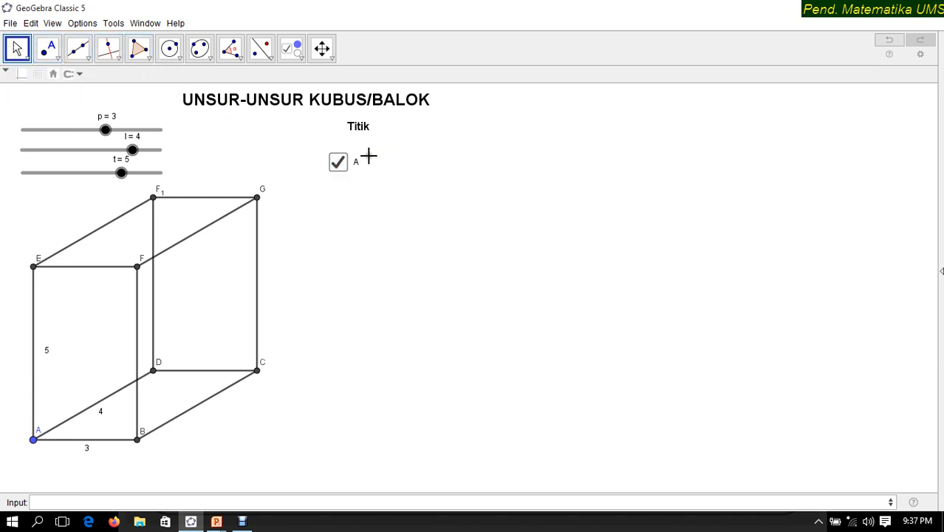
- Add a show/hide check box captioned "B" for point B beside check box A
{"action": "left_click", "coordinate": [292, 48]}
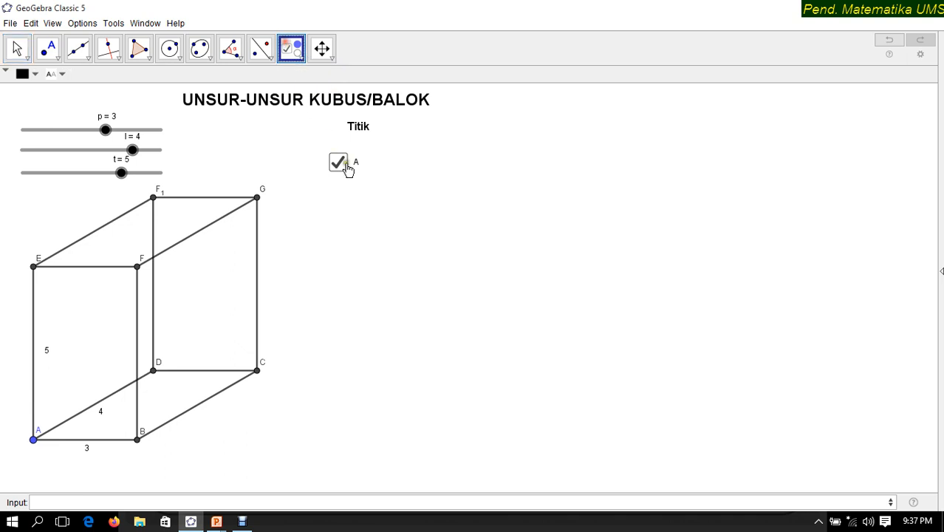
{"action": "left_click", "coordinate": [364, 153]}
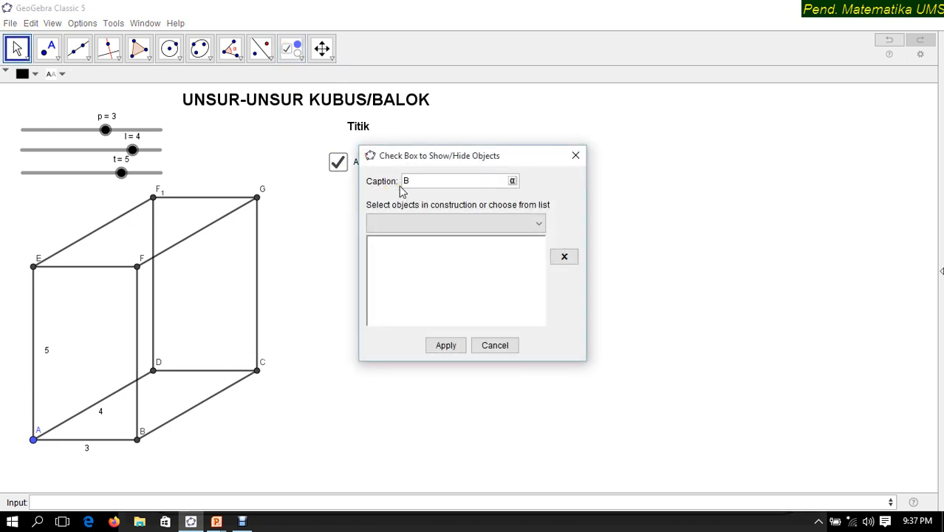
{"action": "left_click", "coordinate": [529, 223]}
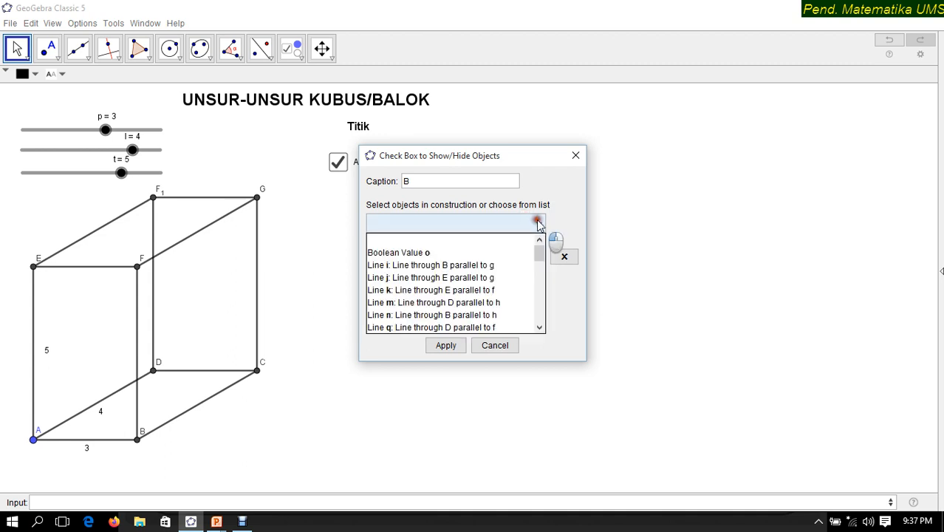
{"action": "scroll", "coordinate": [521, 274], "scroll_direction": "down", "scroll_amount": 3}
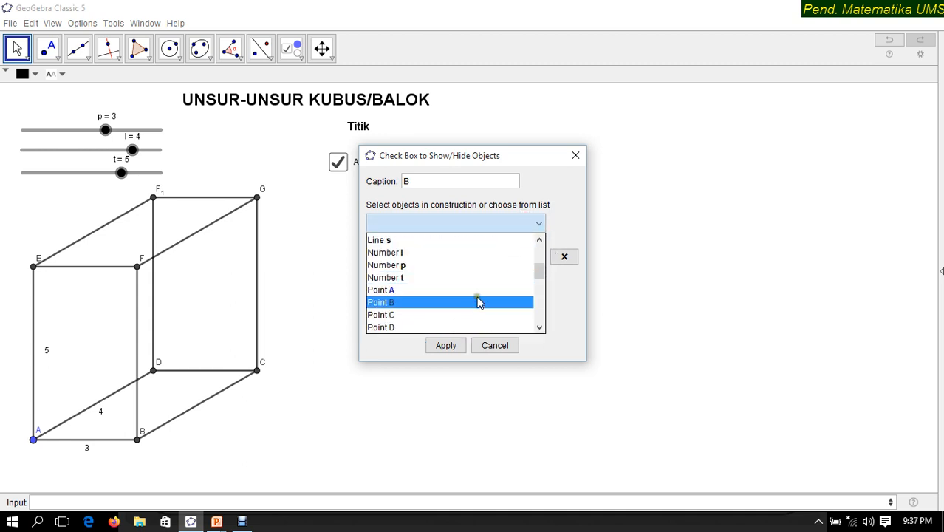
{"action": "left_click", "coordinate": [475, 305]}
{"action": "left_click", "coordinate": [447, 345]}
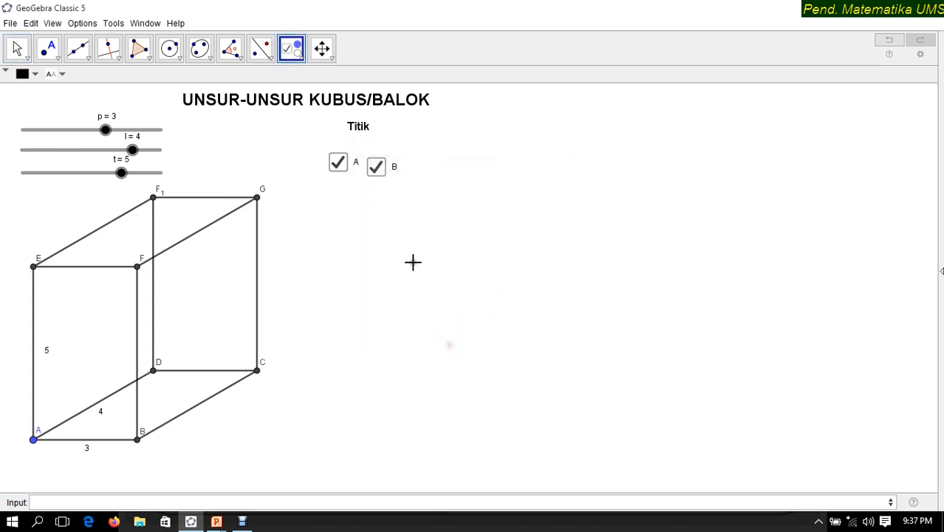
- Toggle check box B off and on to test the visibility of point B
{"action": "left_click", "coordinate": [17, 49]}
{"action": "left_click", "coordinate": [377, 166]}
{"action": "left_click", "coordinate": [376, 167]}
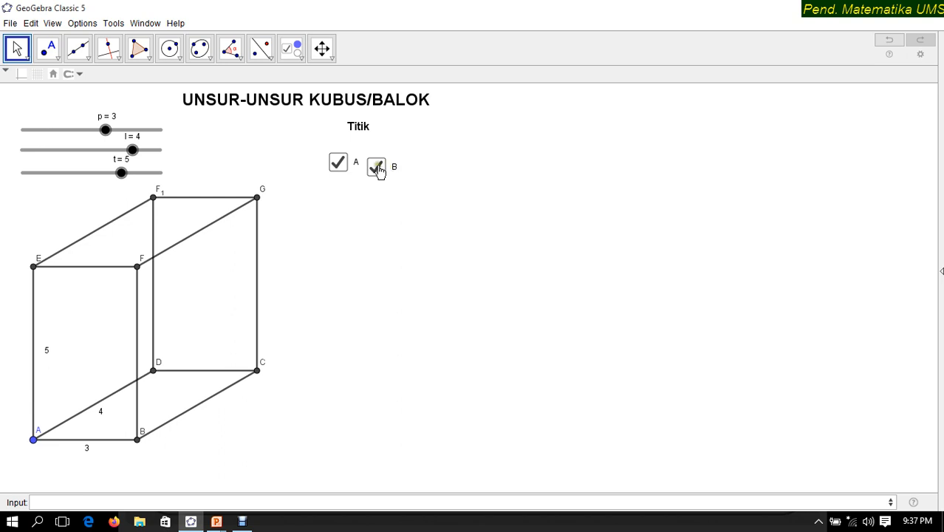
- Move check box B with the Check Box tool so it lines up horizontally with check box A
{"action": "left_click", "coordinate": [292, 59]}
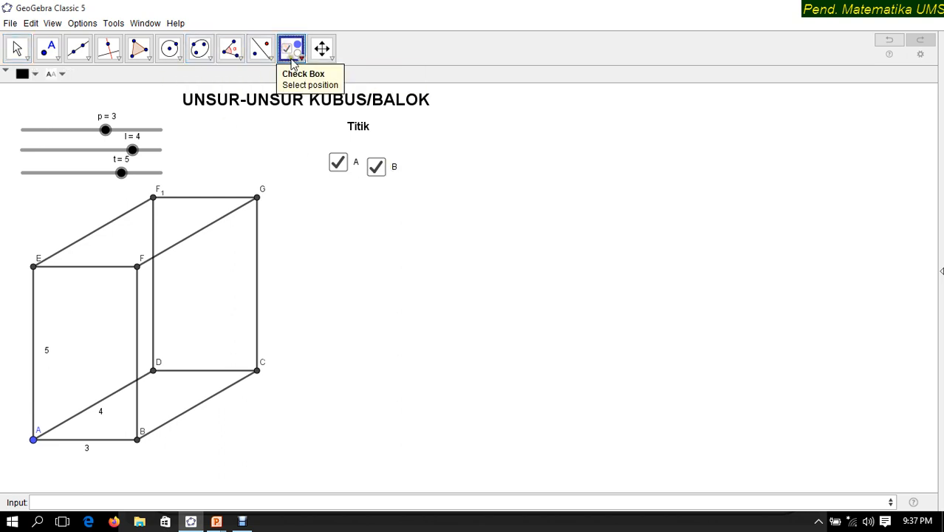
{"action": "left_click", "coordinate": [292, 59]}
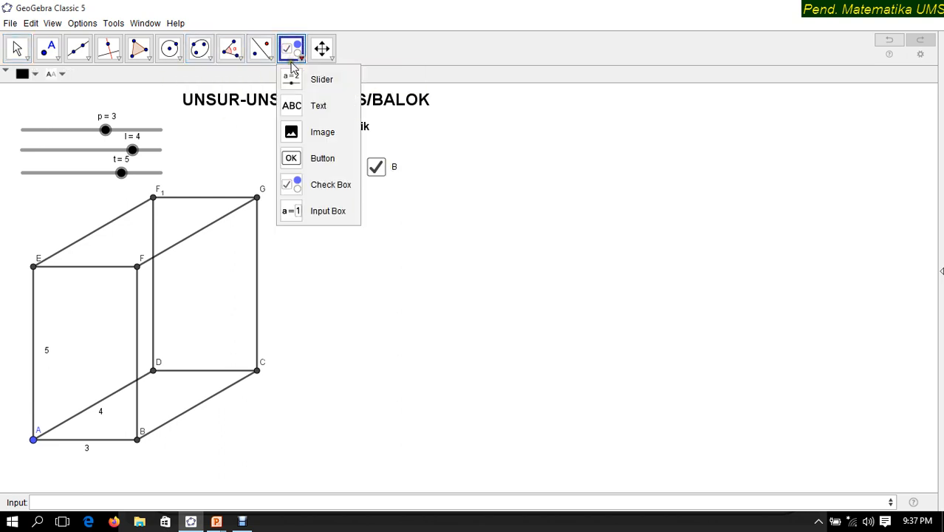
{"action": "left_click", "coordinate": [311, 181]}
{"action": "left_click_drag", "start_coordinate": [373, 164], "coordinate": [370, 161]}
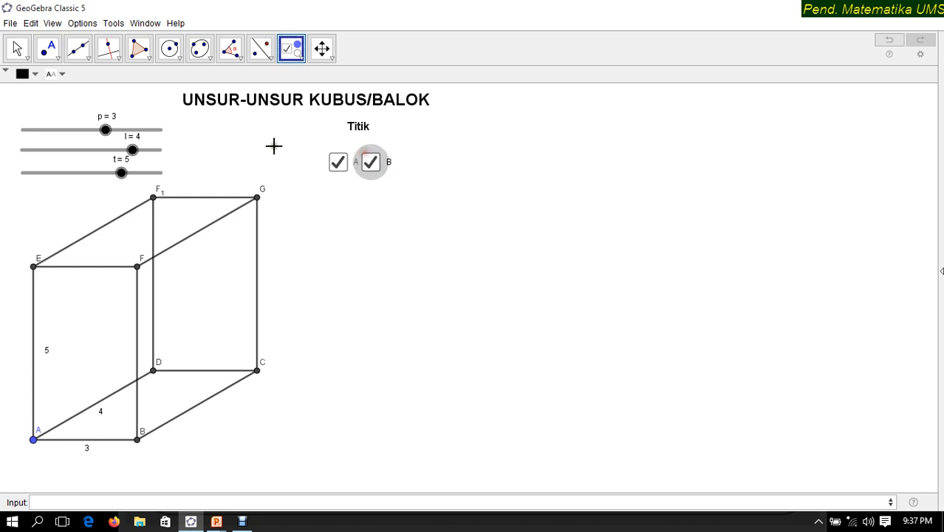
- Toggle check boxes A and B in turn to test hiding and showing both points
{"action": "left_click", "coordinate": [26, 48]}
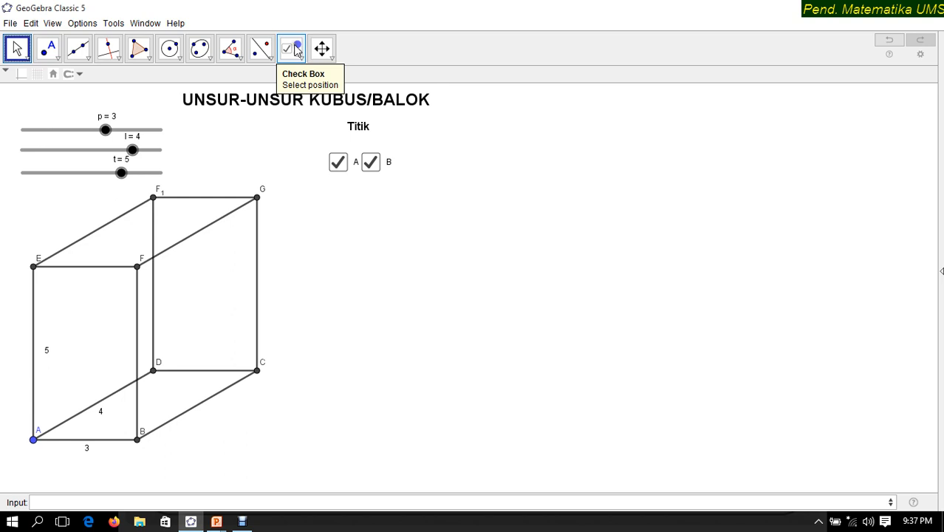
{"action": "left_click", "coordinate": [373, 171]}
{"action": "left_click", "coordinate": [369, 171]}
{"action": "left_click", "coordinate": [340, 164]}
{"action": "left_click", "coordinate": [370, 164]}
{"action": "left_click", "coordinate": [338, 165]}
{"action": "left_click", "coordinate": [368, 164]}
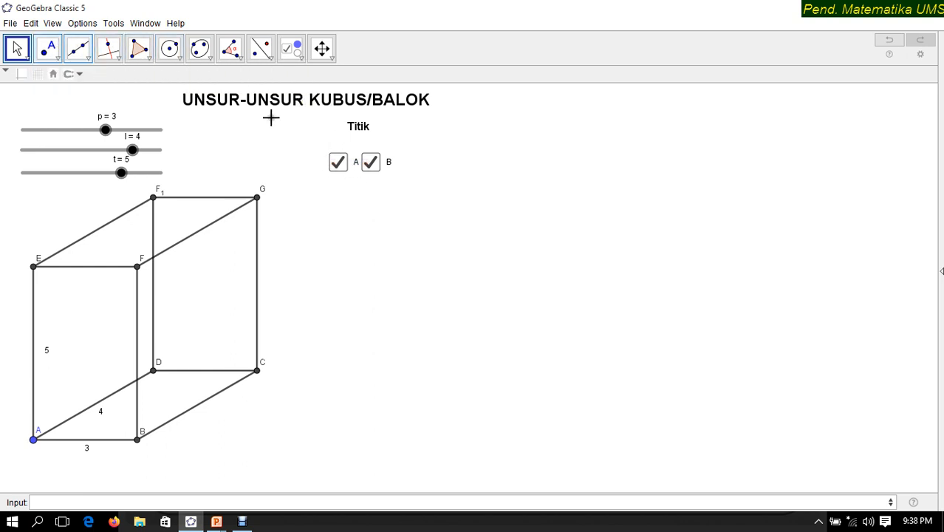
- Move check boxes A and B up beside the "Titik" text with the Check Box tool
{"action": "left_click", "coordinate": [286, 59]}
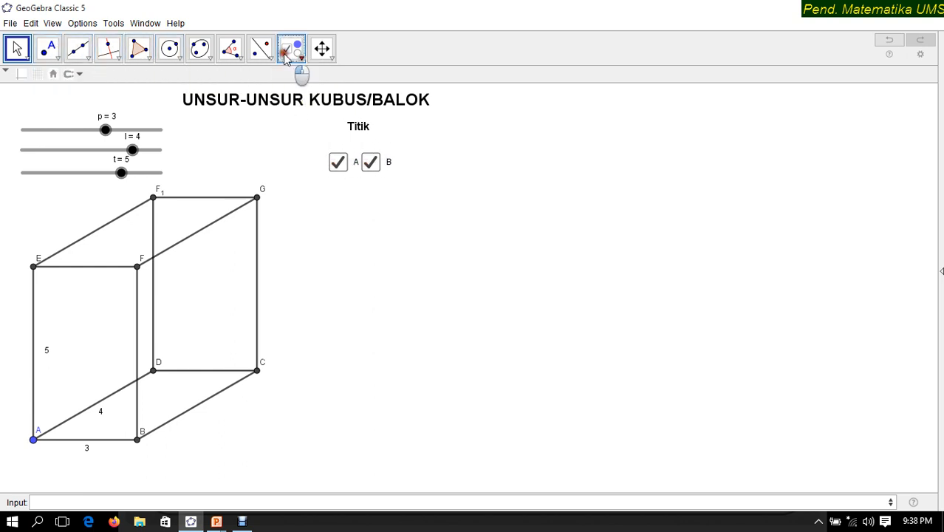
{"action": "left_click", "coordinate": [322, 184]}
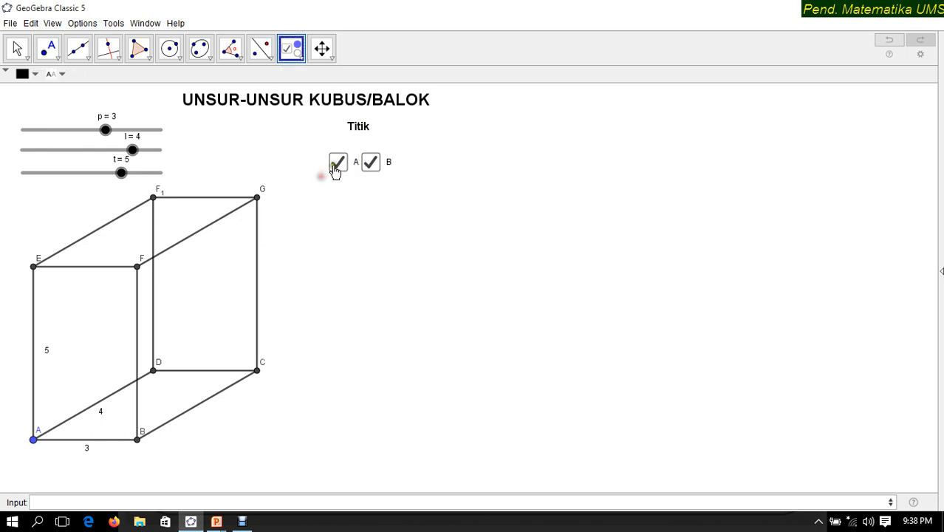
{"action": "left_click_drag", "start_coordinate": [339, 161], "coordinate": [391, 130]}
{"action": "left_click_drag", "start_coordinate": [370, 161], "coordinate": [426, 128]}
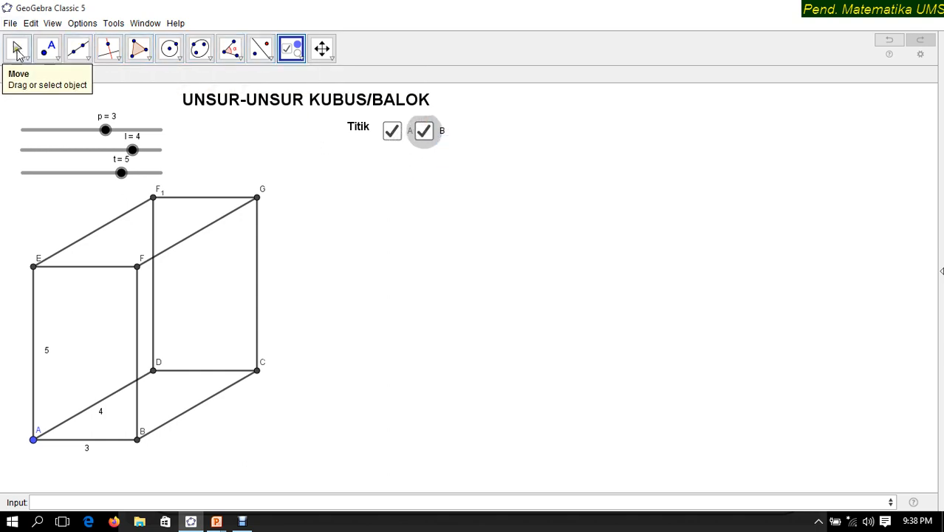
- Unlock the "Titik" text, move it level with the check boxes, and lock and pin it again
{"action": "left_click", "coordinate": [17, 48]}
{"action": "left_click", "coordinate": [361, 130]}
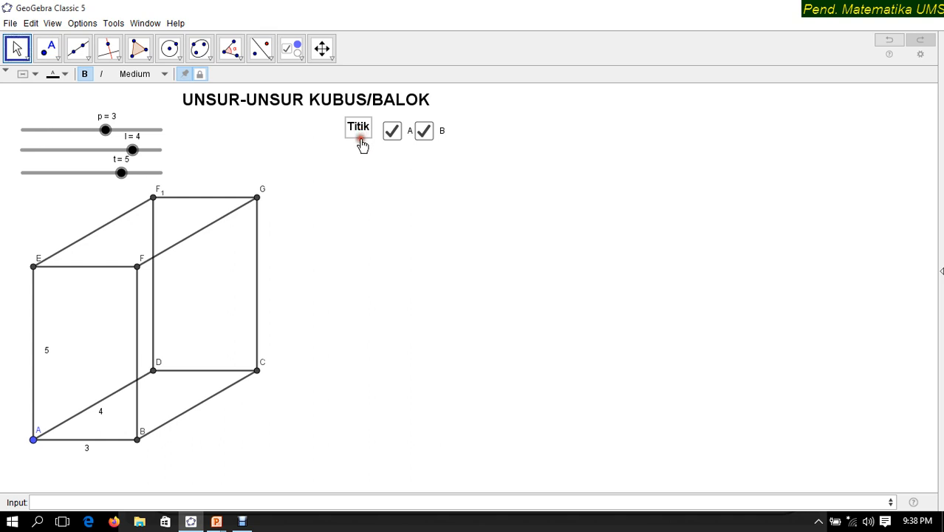
{"action": "left_click", "coordinate": [200, 74]}
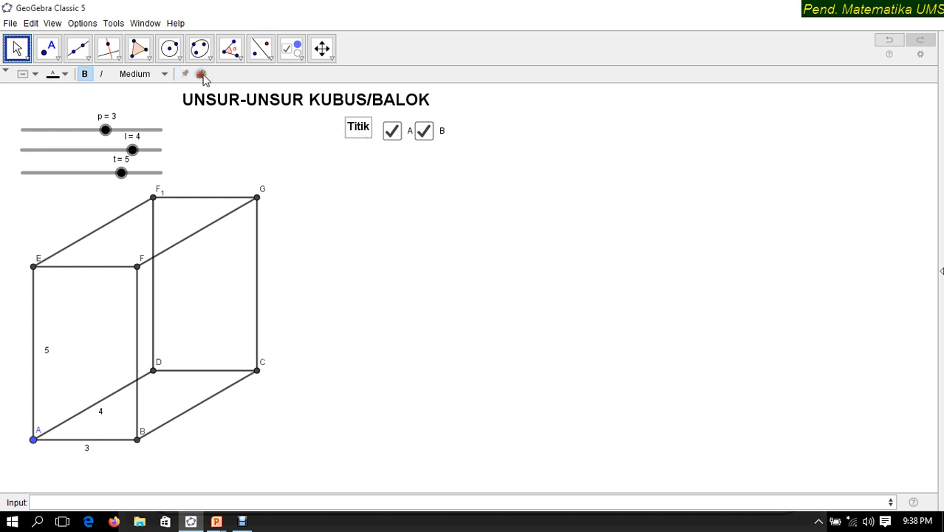
{"action": "left_click_drag", "start_coordinate": [350, 140], "coordinate": [359, 143]}
{"action": "left_click", "coordinate": [201, 73]}
{"action": "left_click", "coordinate": [184, 74]}
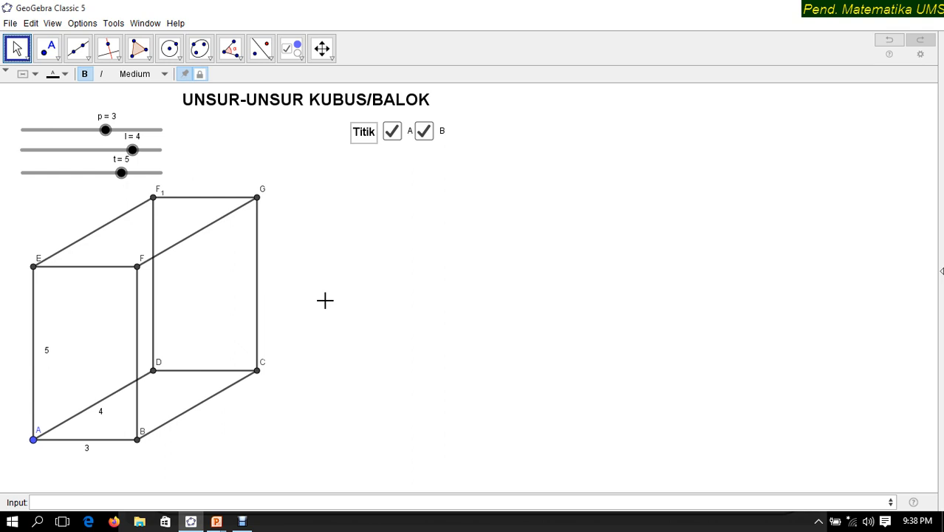
- Add the text "Sisi" directly below the "Titik" text
{"action": "left_click", "coordinate": [291, 52]}
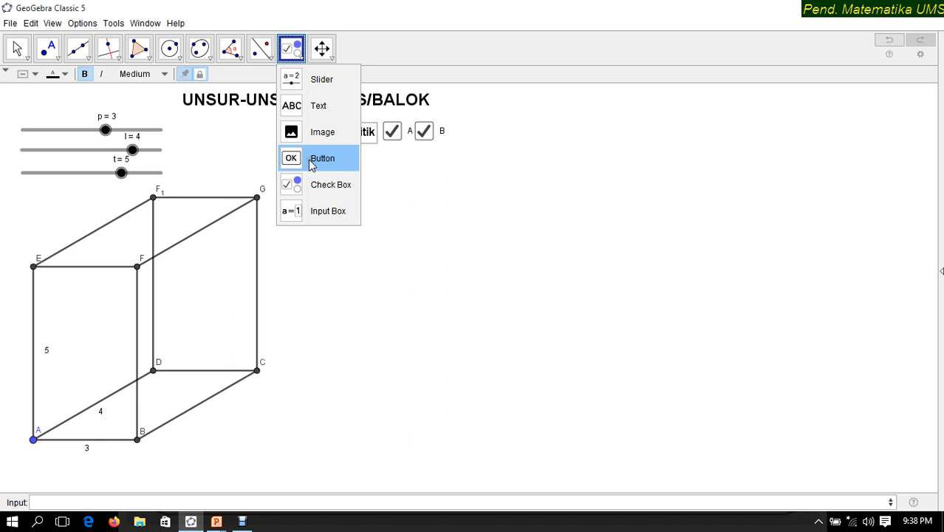
{"action": "left_click", "coordinate": [305, 108]}
{"action": "left_click", "coordinate": [355, 156]}
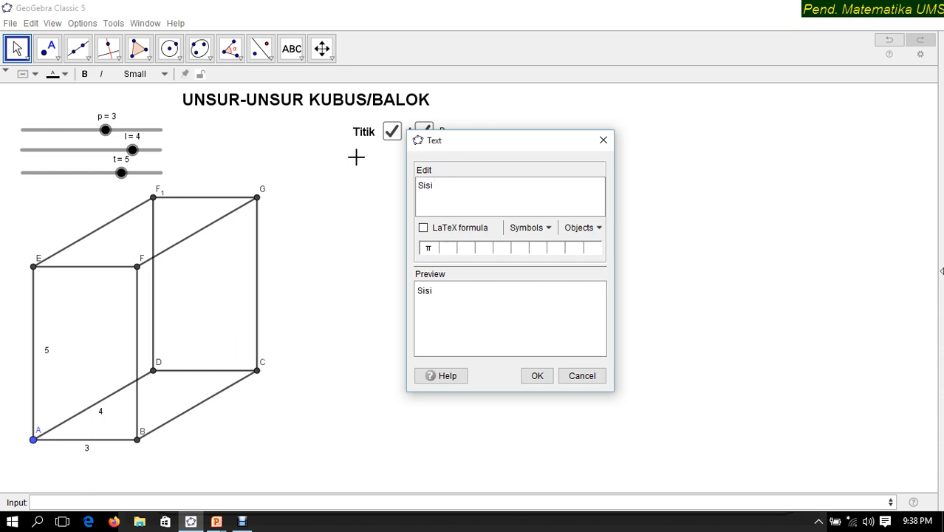
{"action": "left_click", "coordinate": [538, 376]}
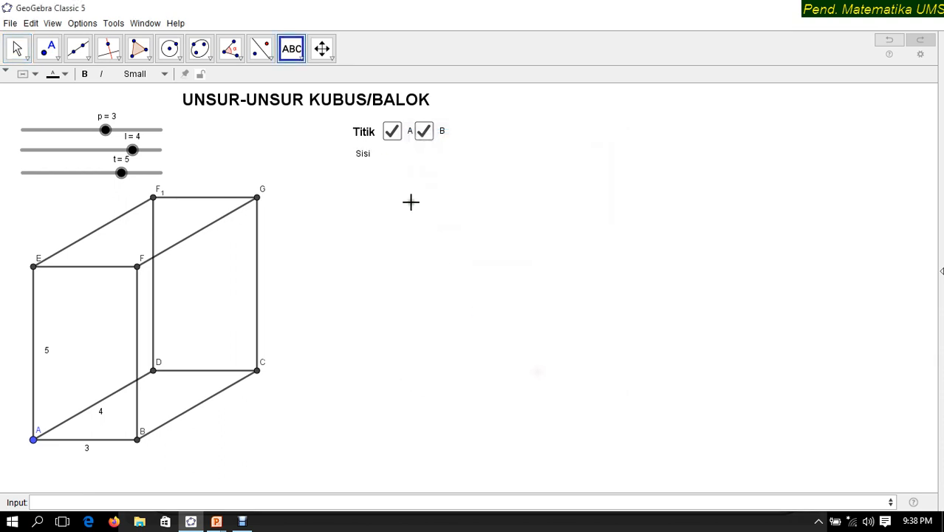
{"action": "left_click", "coordinate": [362, 156]}
{"action": "left_click", "coordinate": [591, 378]}
- Format the "Sisi" text as bold and Medium size, align it under "Titik", and lock and pin it
{"action": "left_click", "coordinate": [18, 49]}
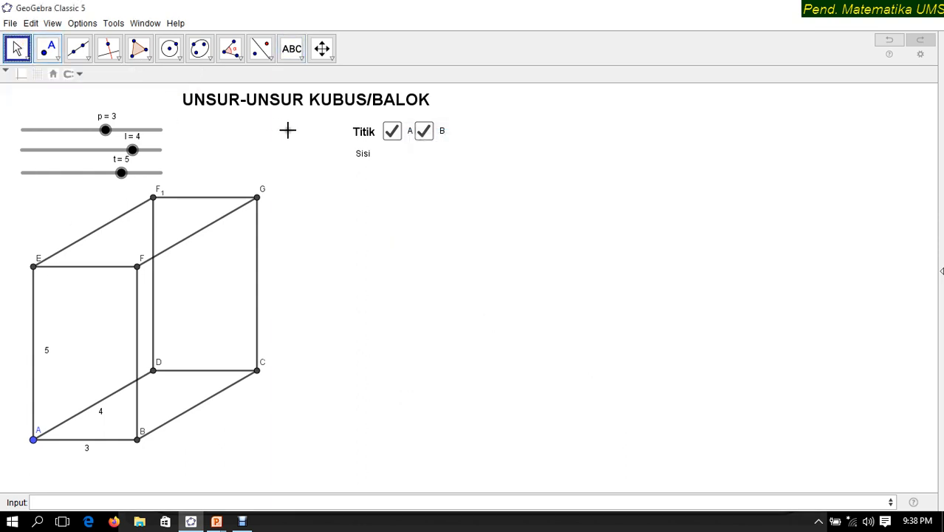
{"action": "left_click", "coordinate": [362, 155]}
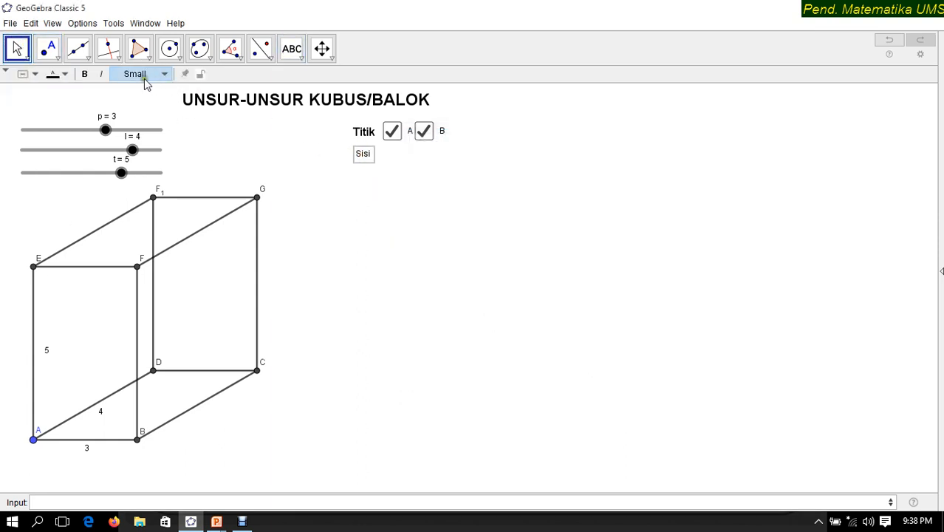
{"action": "left_click", "coordinate": [144, 77]}
{"action": "left_click", "coordinate": [133, 135]}
{"action": "left_click", "coordinate": [85, 74]}
{"action": "left_click", "coordinate": [362, 155]}
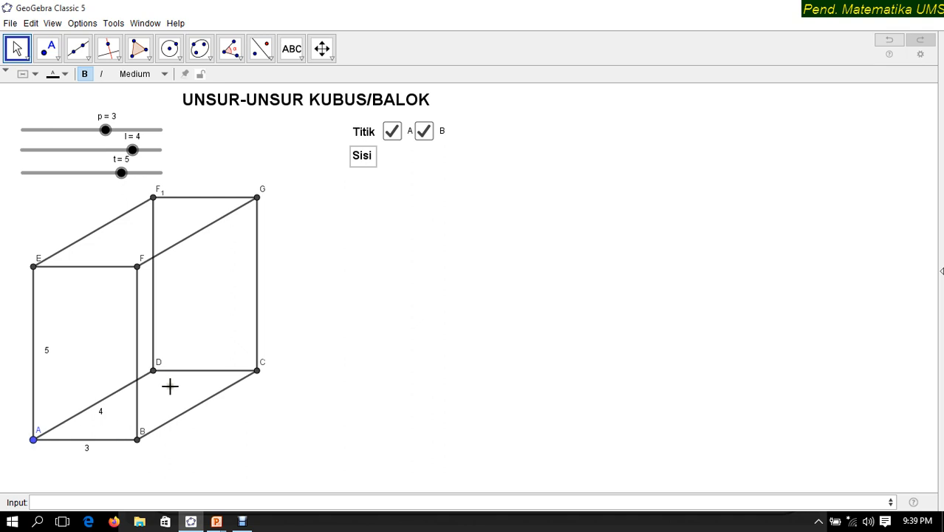
{"action": "left_click", "coordinate": [198, 72]}
{"action": "left_click", "coordinate": [187, 71]}
- Place a new check box beside the "Sisi" text with the caption "AB"
{"action": "left_click", "coordinate": [288, 58]}
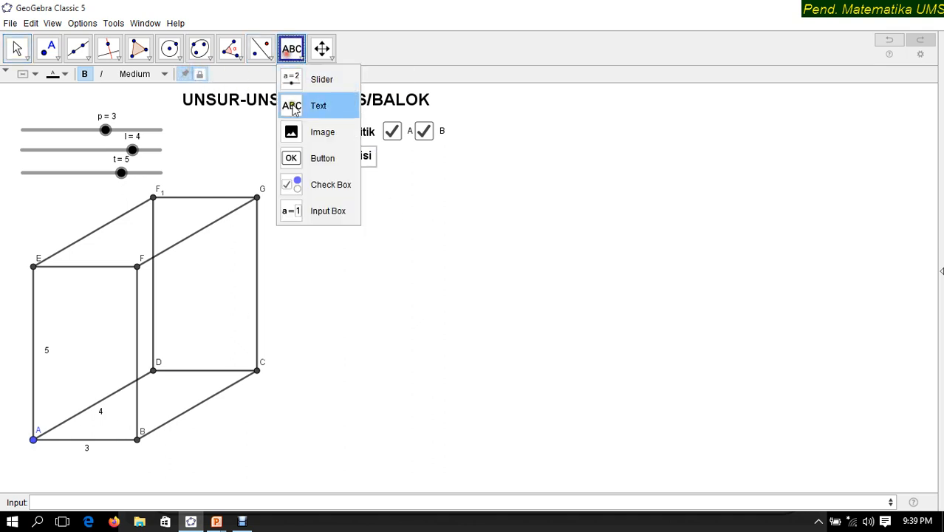
{"action": "left_click", "coordinate": [298, 183]}
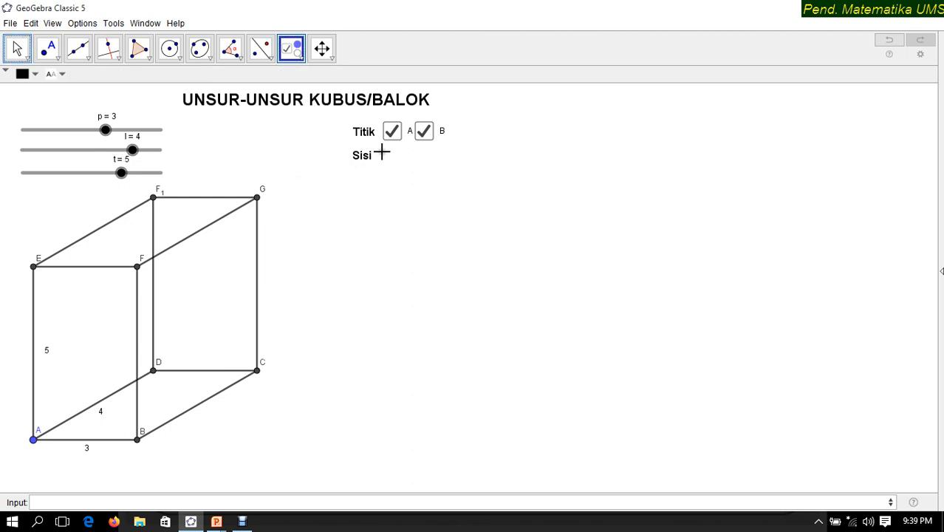
{"action": "left_click", "coordinate": [382, 153]}
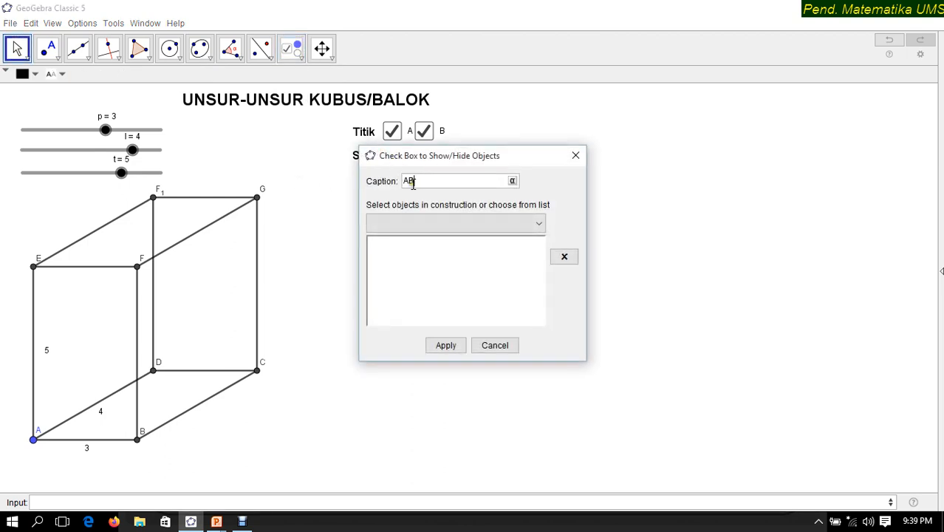
- Identify the base edge AB and link the check box to "Segment f: Segment A, B", then apply
{"action": "right_click", "coordinate": [73, 447]}
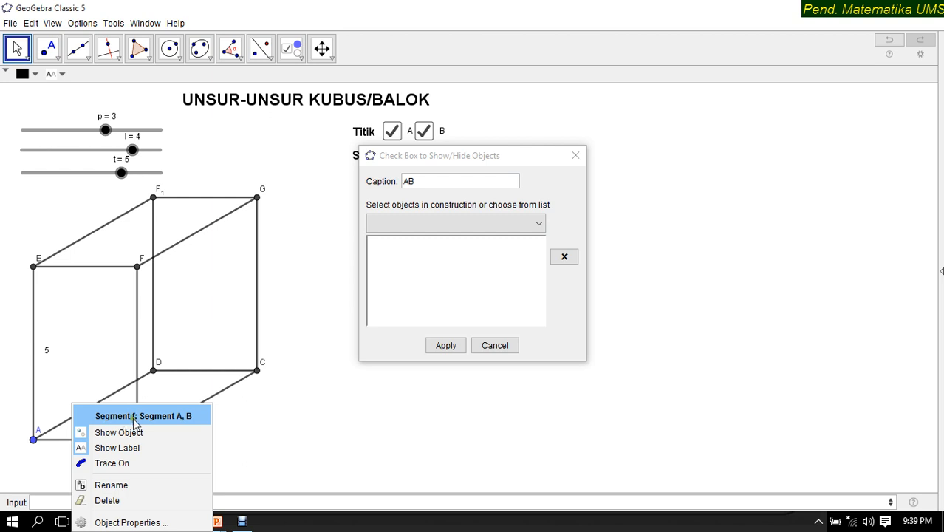
{"action": "left_click", "coordinate": [536, 225]}
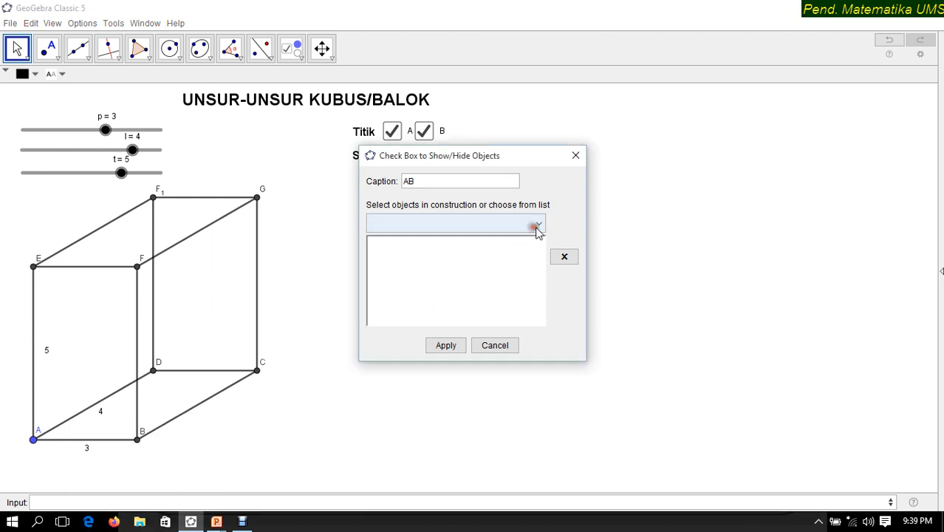
{"action": "left_click", "coordinate": [541, 226]}
{"action": "scroll", "coordinate": [520, 279], "scroll_direction": "down", "scroll_amount": 1}
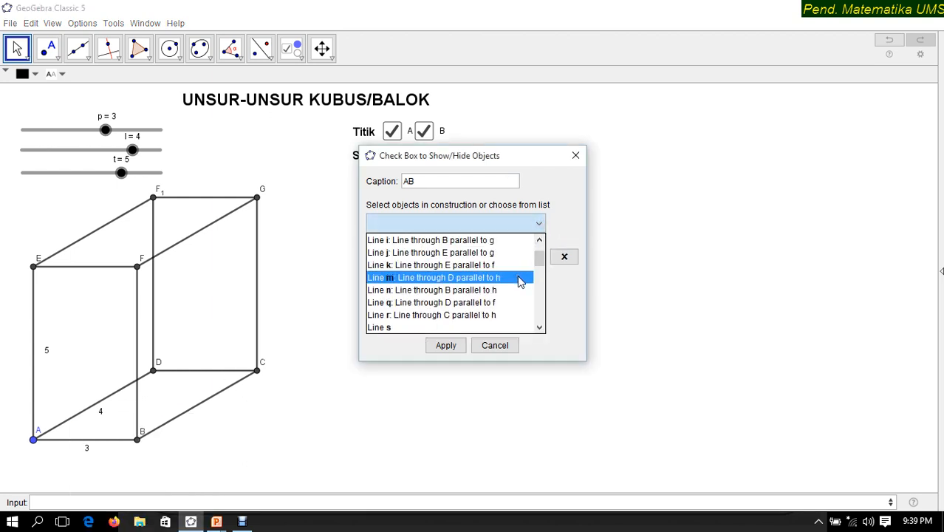
{"action": "scroll", "coordinate": [520, 281], "scroll_direction": "down", "scroll_amount": 1}
{"action": "scroll", "coordinate": [520, 281], "scroll_direction": "up", "scroll_amount": 1}
{"action": "scroll", "coordinate": [520, 281], "scroll_direction": "down", "scroll_amount": 3}
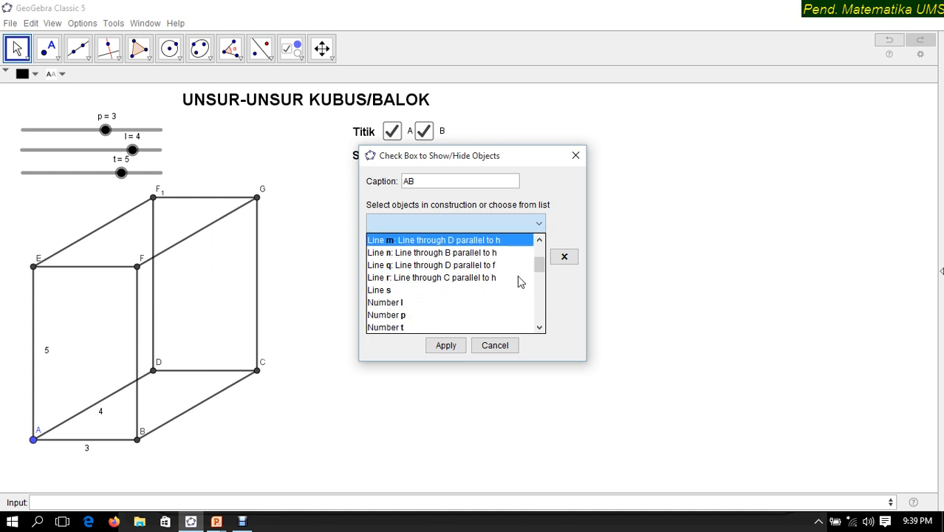
{"action": "scroll", "coordinate": [517, 280], "scroll_direction": "up", "scroll_amount": 1}
{"action": "scroll", "coordinate": [518, 279], "scroll_direction": "down", "scroll_amount": 4}
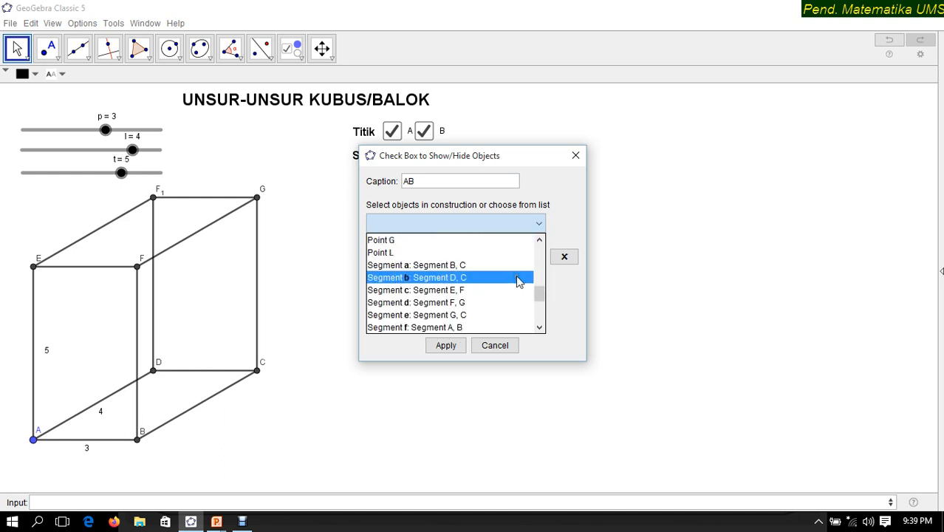
{"action": "left_click", "coordinate": [456, 327]}
{"action": "left_click", "coordinate": [448, 346]}
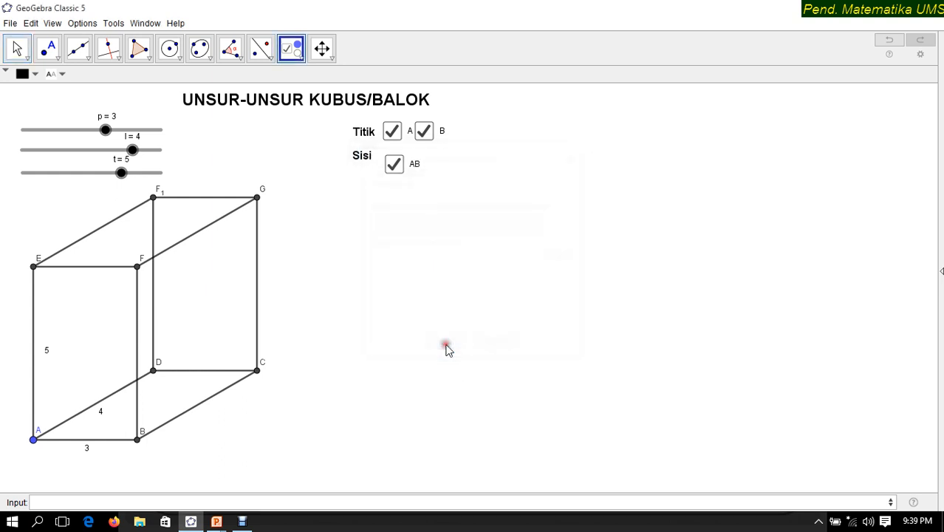
- Line up check box AB with the "Sisi" text and toggle it several times to test hiding and showing segment AB
{"action": "left_click_drag", "start_coordinate": [397, 176], "coordinate": [393, 168]}
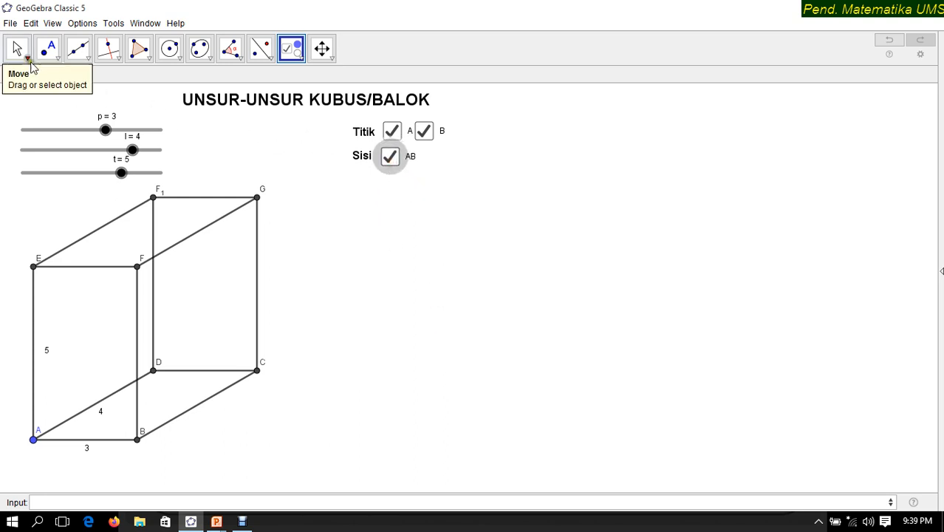
{"action": "left_click", "coordinate": [22, 55]}
{"action": "left_click", "coordinate": [394, 158]}
{"action": "left_click", "coordinate": [394, 159]}
{"action": "left_click", "coordinate": [393, 158]}
{"action": "left_click", "coordinate": [393, 158]}
{"action": "left_click", "coordinate": [394, 160]}
{"action": "left_click", "coordinate": [394, 159]}
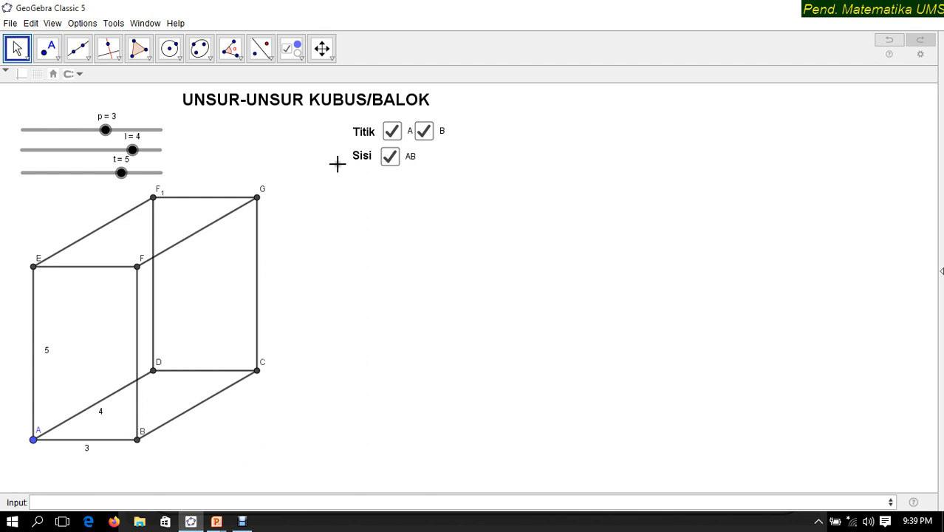
- Draw a polygon over the cuboid's side face through points B, C, G and F
{"action": "left_click", "coordinate": [139, 49]}
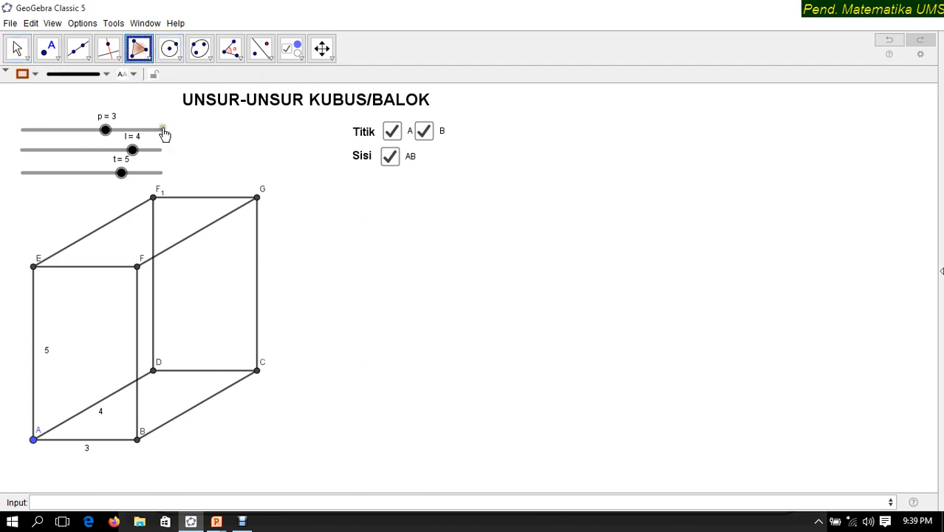
{"action": "left_click", "coordinate": [138, 441]}
{"action": "left_click", "coordinate": [258, 370]}
{"action": "left_click", "coordinate": [257, 198]}
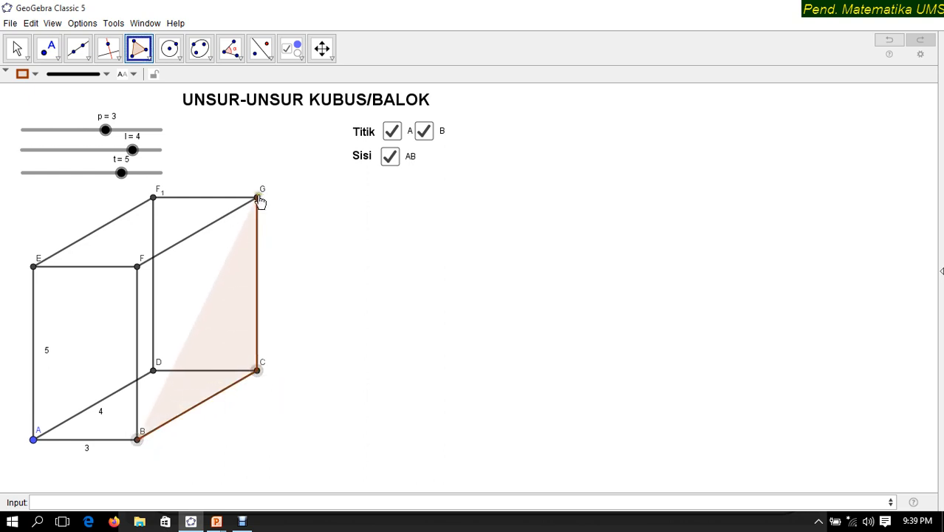
{"action": "left_click", "coordinate": [137, 267]}
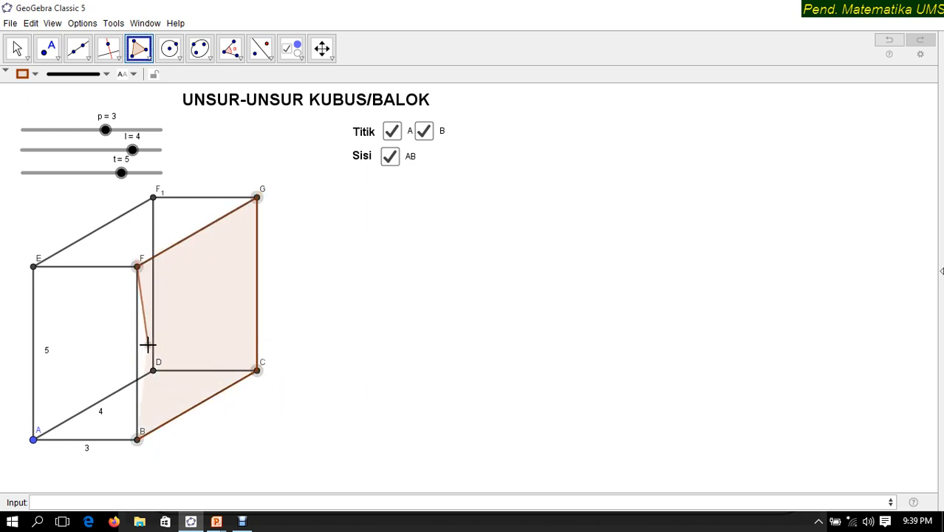
{"action": "left_click", "coordinate": [138, 440]}
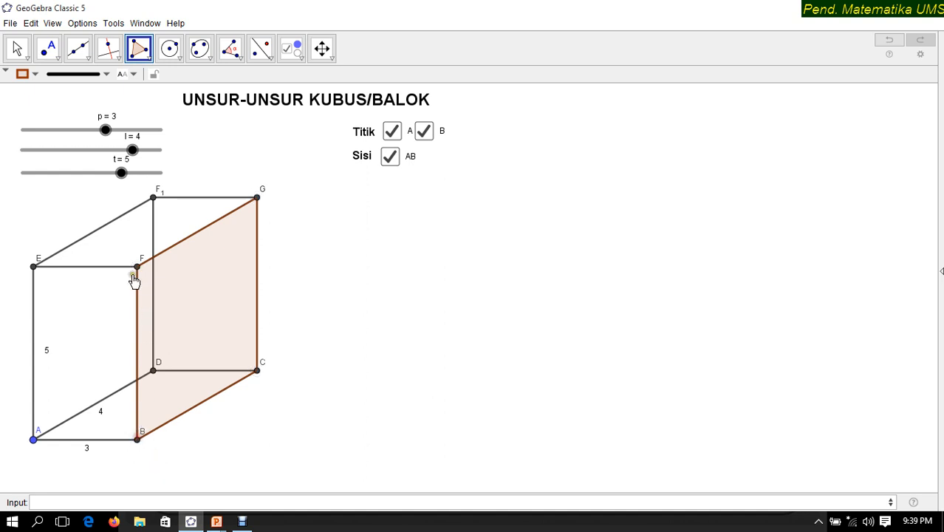
{"action": "left_click", "coordinate": [145, 62]}
{"action": "left_click", "coordinate": [158, 80]}
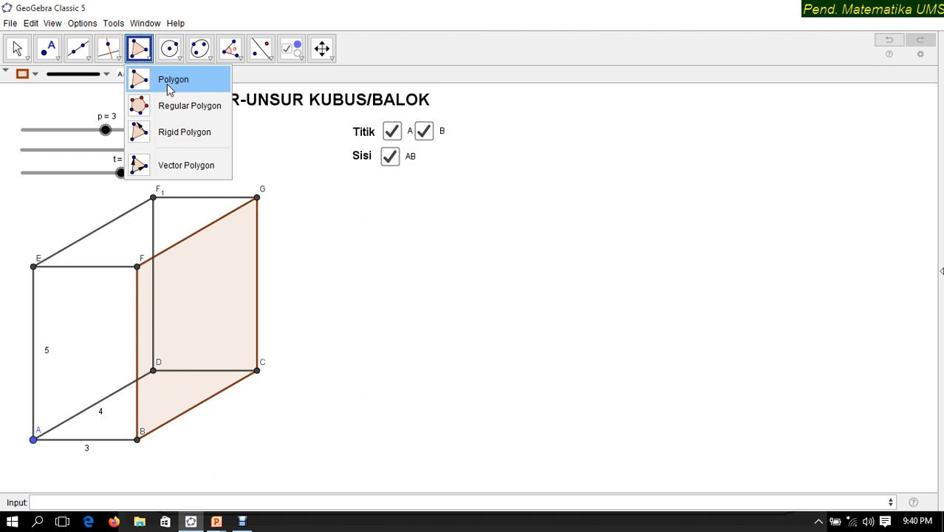
- Add the text "bidang" below the "Sisi" text
{"action": "left_click", "coordinate": [299, 56]}
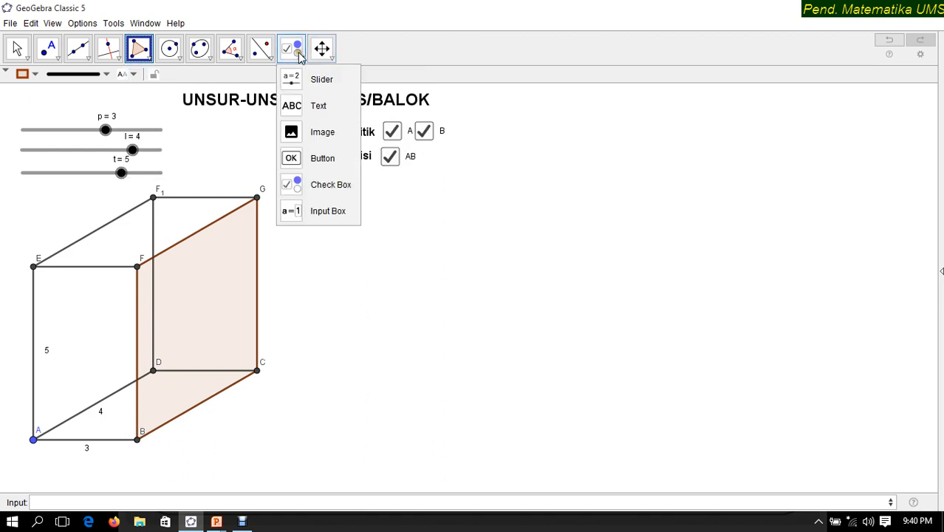
{"action": "left_click", "coordinate": [312, 103]}
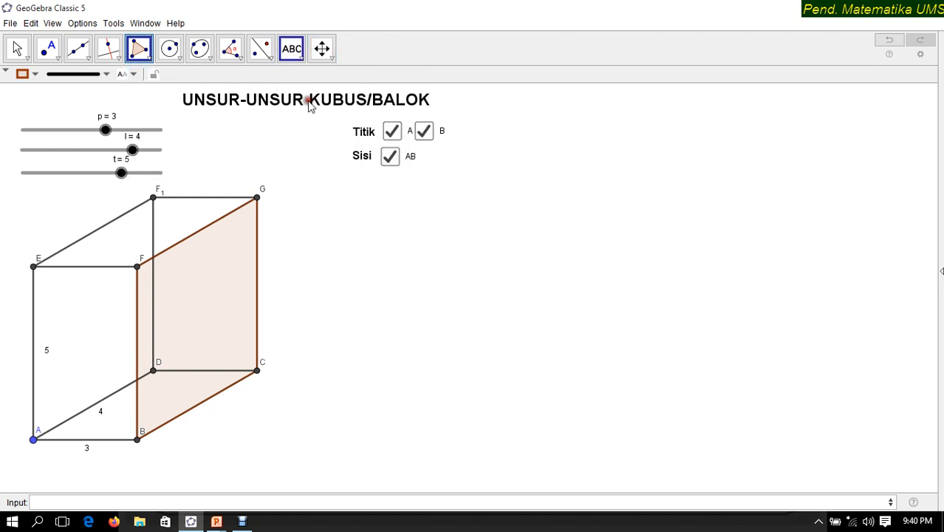
{"action": "left_click", "coordinate": [355, 188]}
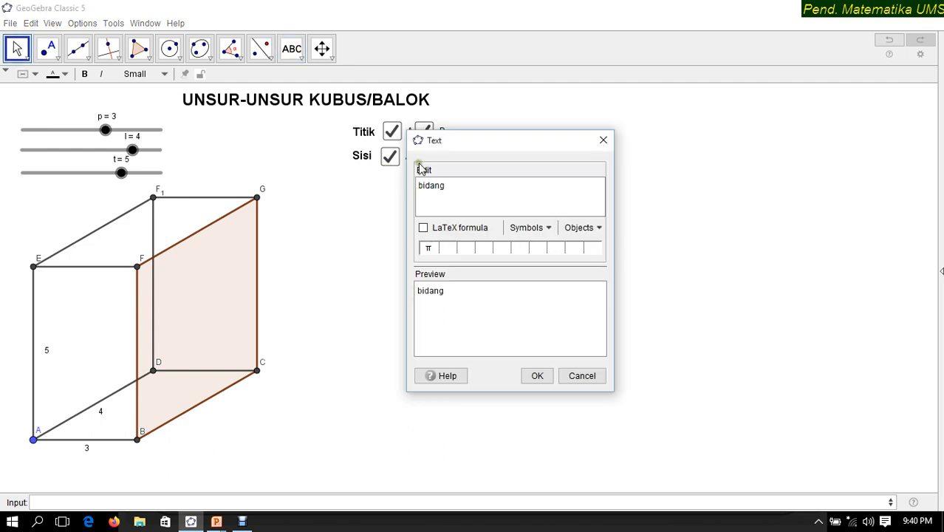
{"action": "left_click", "coordinate": [537, 376]}
- Move the "bidang" text under "Sisi", make it bold and Medium size, and lock and pin it
{"action": "left_click", "coordinate": [17, 50]}
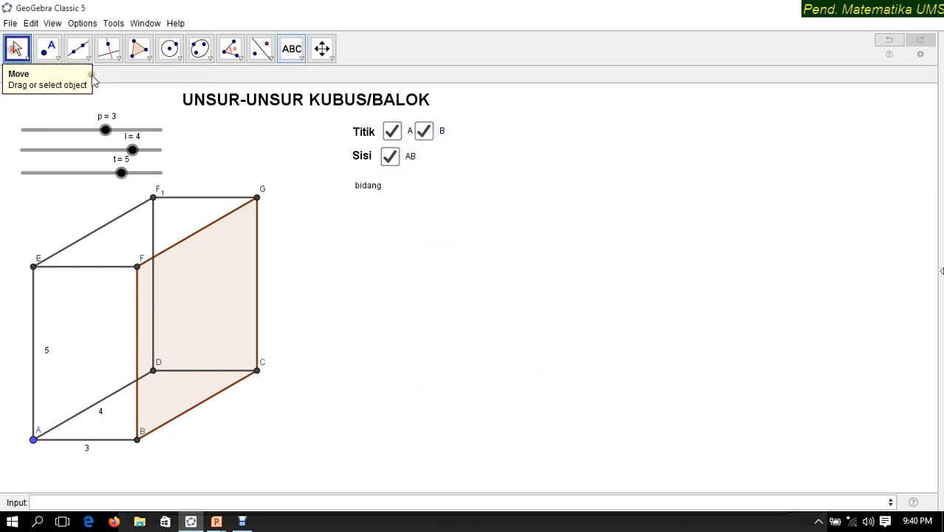
{"action": "left_click_drag", "start_coordinate": [360, 191], "coordinate": [351, 183]}
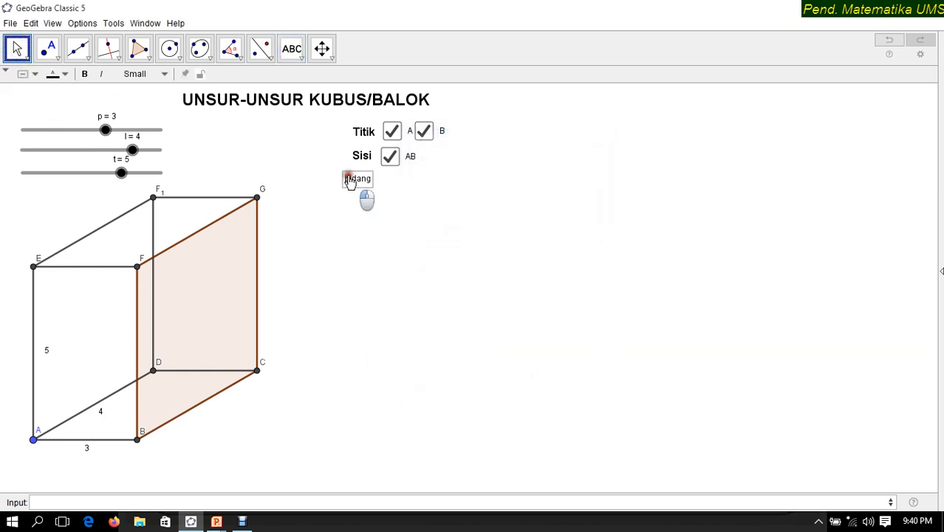
{"action": "left_click", "coordinate": [84, 74]}
{"action": "left_click", "coordinate": [142, 74]}
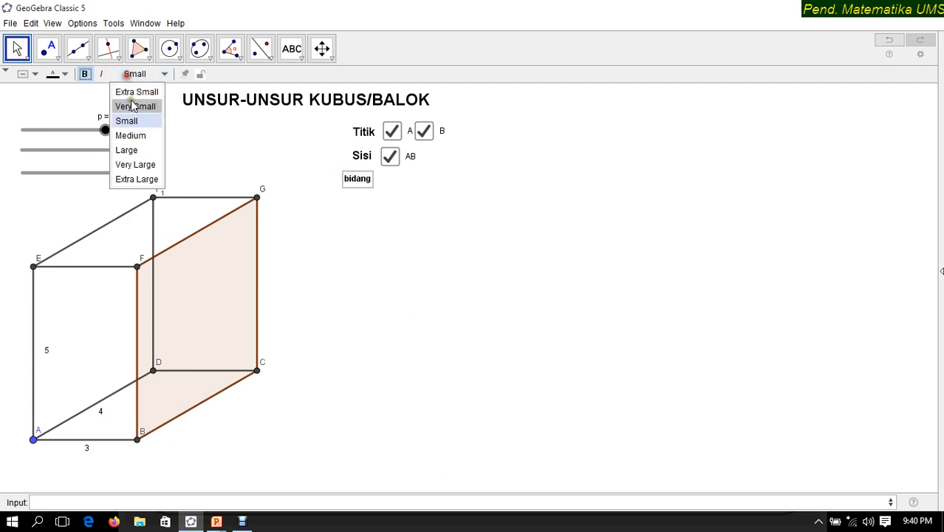
{"action": "left_click", "coordinate": [133, 140]}
{"action": "left_click", "coordinate": [371, 192]}
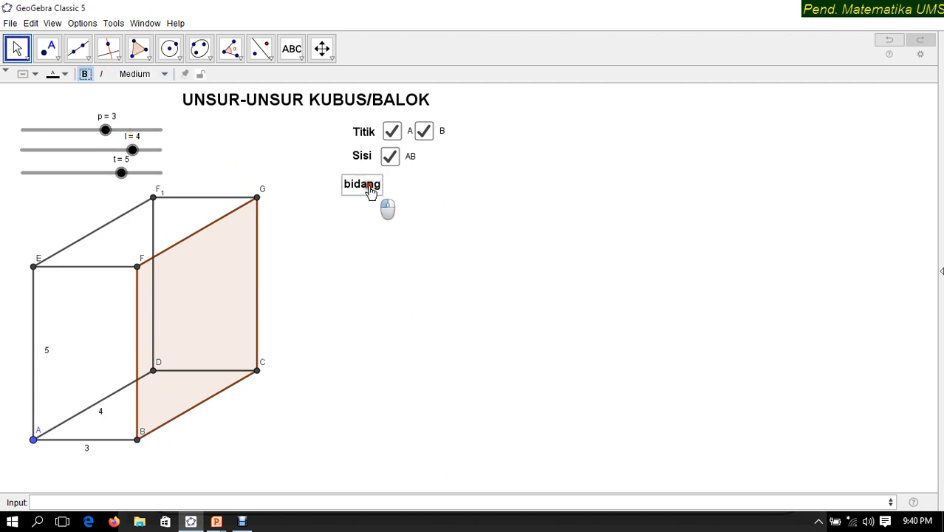
{"action": "left_click", "coordinate": [185, 74]}
- Place a new check box beside the "bidang" text with the caption "BCFG"
{"action": "left_click", "coordinate": [292, 51]}
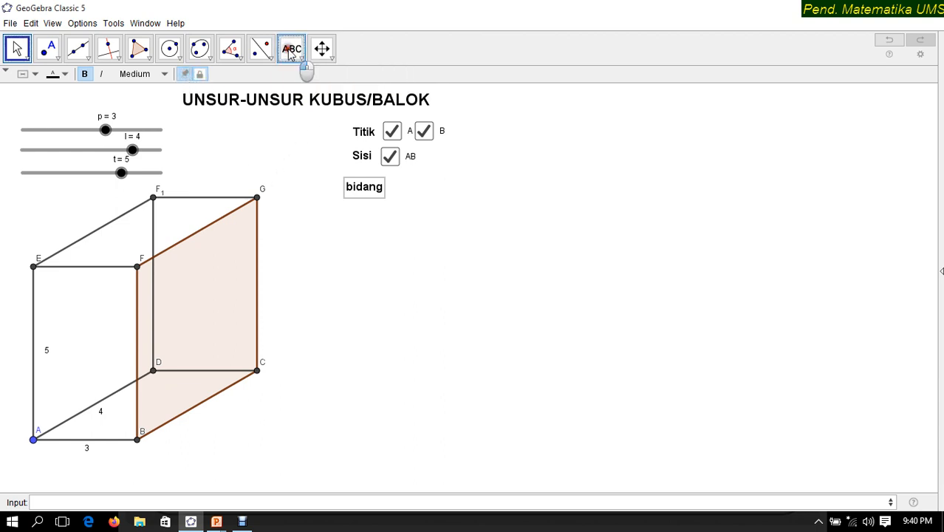
{"action": "left_click", "coordinate": [298, 58]}
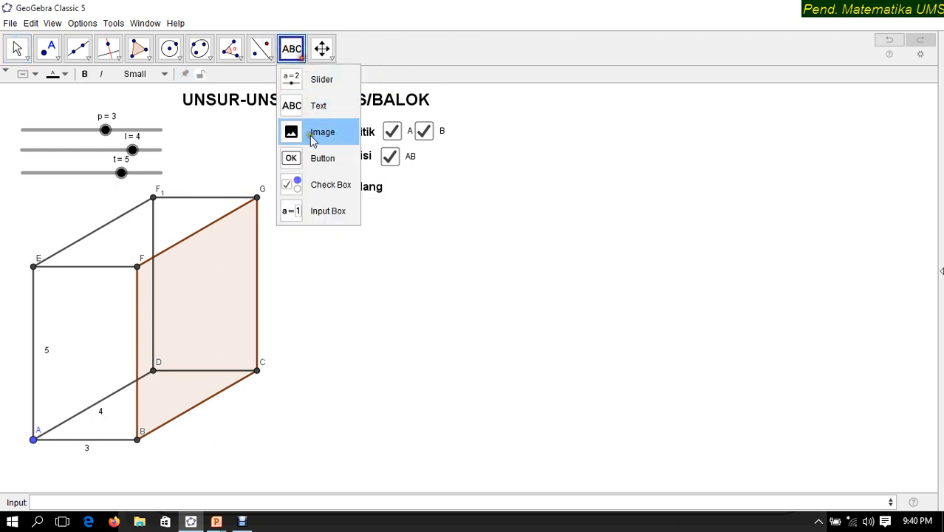
{"action": "left_click", "coordinate": [325, 185]}
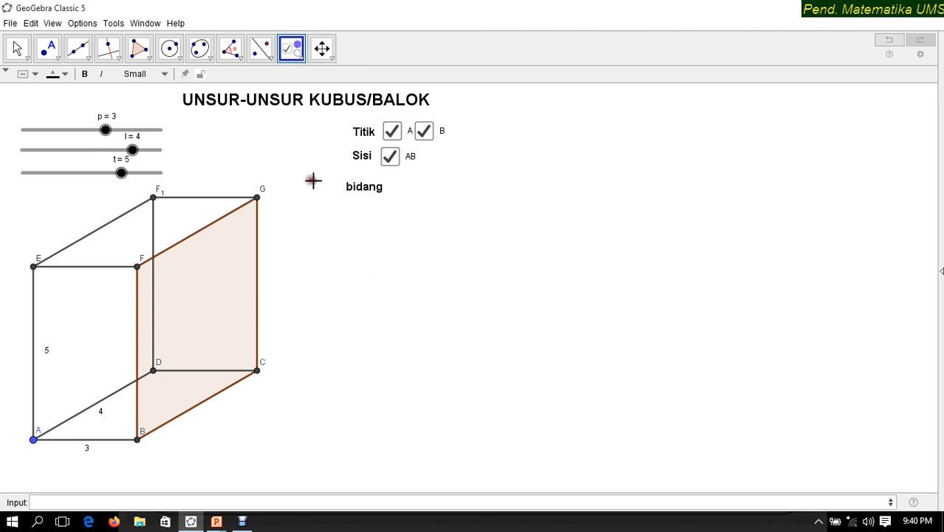
{"action": "left_click", "coordinate": [393, 182]}
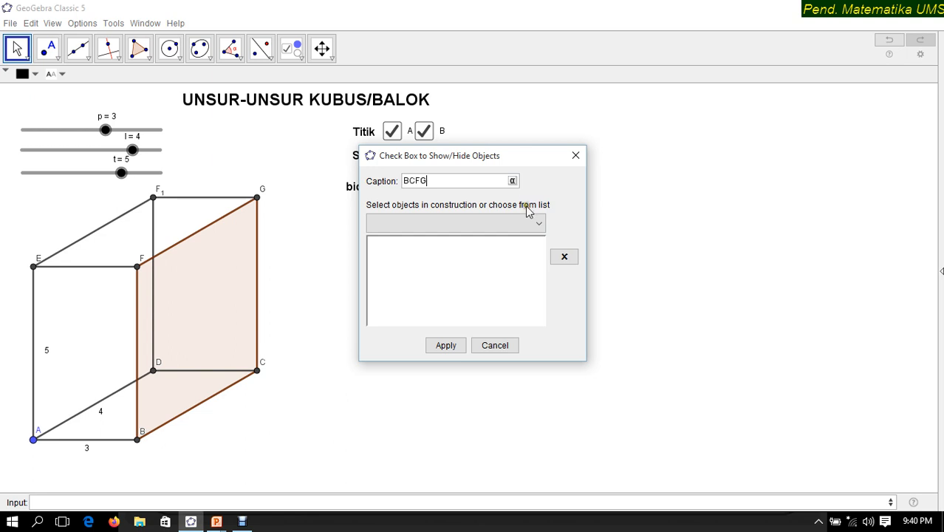
- Link the "BCFG" check box to quadrilateral q1 (Polygon B, C, G, F) and create it
{"action": "right_click", "coordinate": [224, 298]}
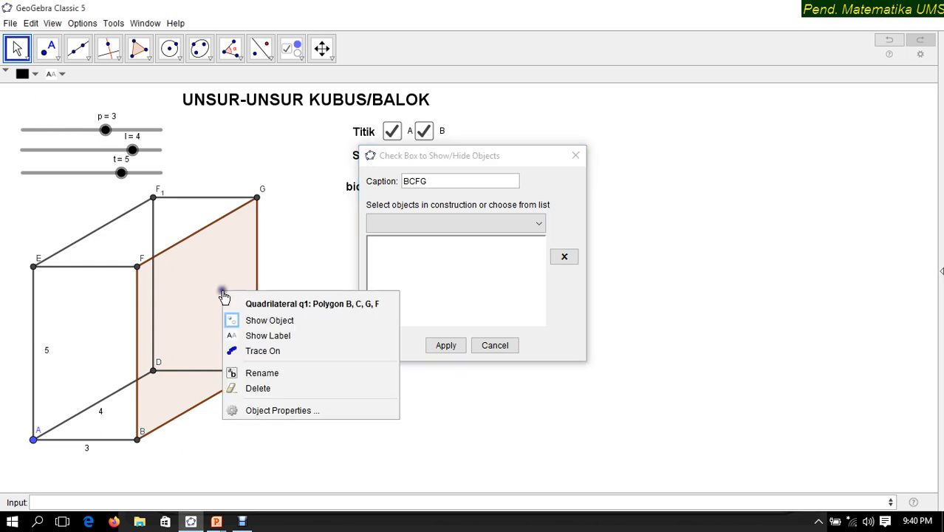
{"action": "left_click", "coordinate": [487, 224]}
{"action": "left_click", "coordinate": [540, 230]}
{"action": "left_click", "coordinate": [540, 231]}
{"action": "left_click", "coordinate": [538, 230]}
{"action": "left_click_drag", "start_coordinate": [540, 255], "coordinate": [539, 294]}
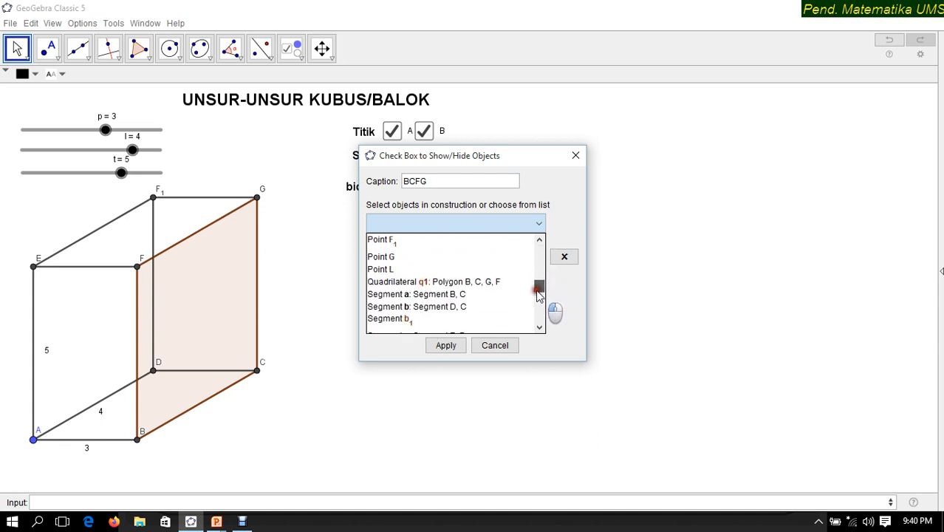
{"action": "left_click", "coordinate": [427, 281]}
{"action": "left_click", "coordinate": [443, 345]}
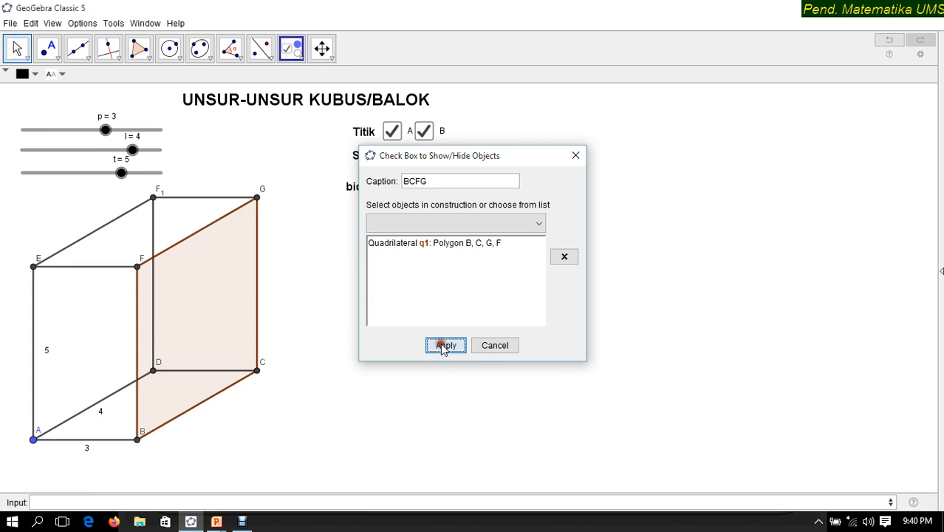
- Toggle the "BCFG" check box off and on to test that it hides and shows the face
{"action": "left_click", "coordinate": [14, 53]}
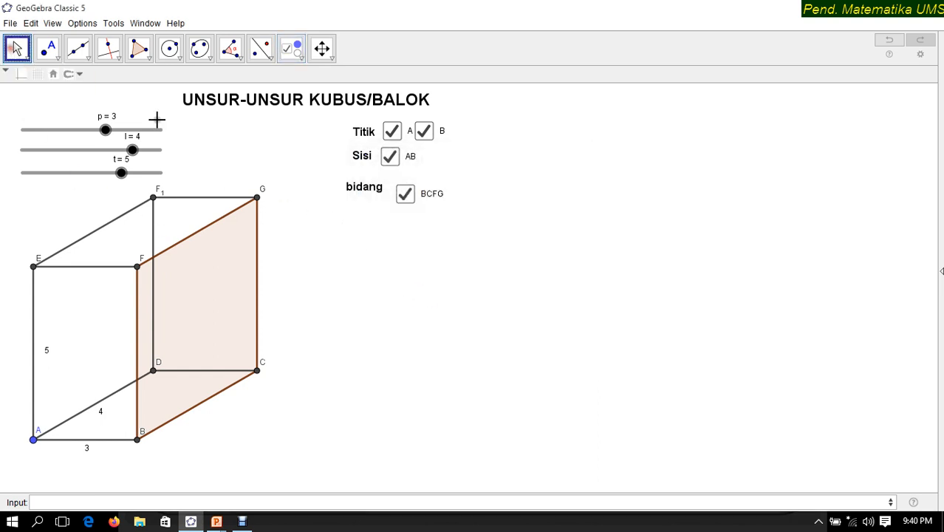
{"action": "left_click", "coordinate": [409, 198]}
{"action": "left_click", "coordinate": [407, 197]}
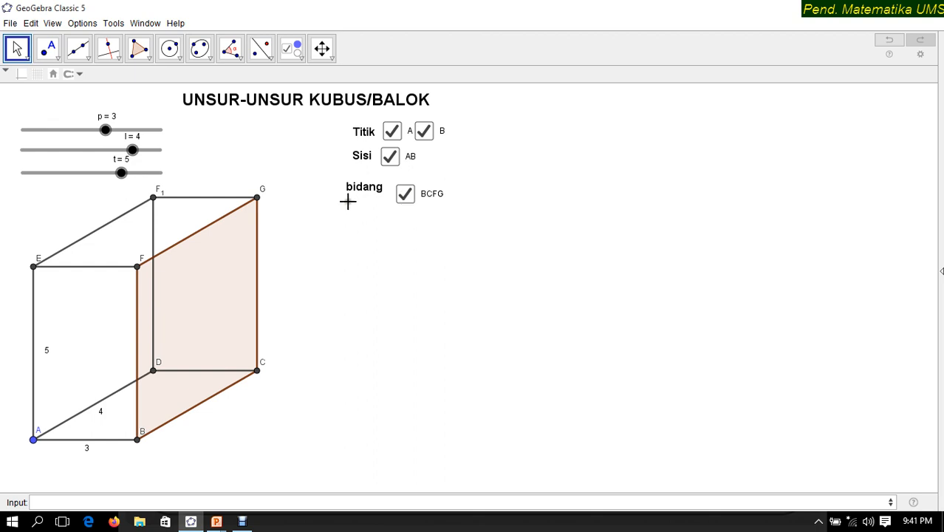
{"action": "left_click", "coordinate": [19, 51]}
- Draw a segment from point A to point F as the diagonal of the front face
{"action": "left_click", "coordinate": [77, 49]}
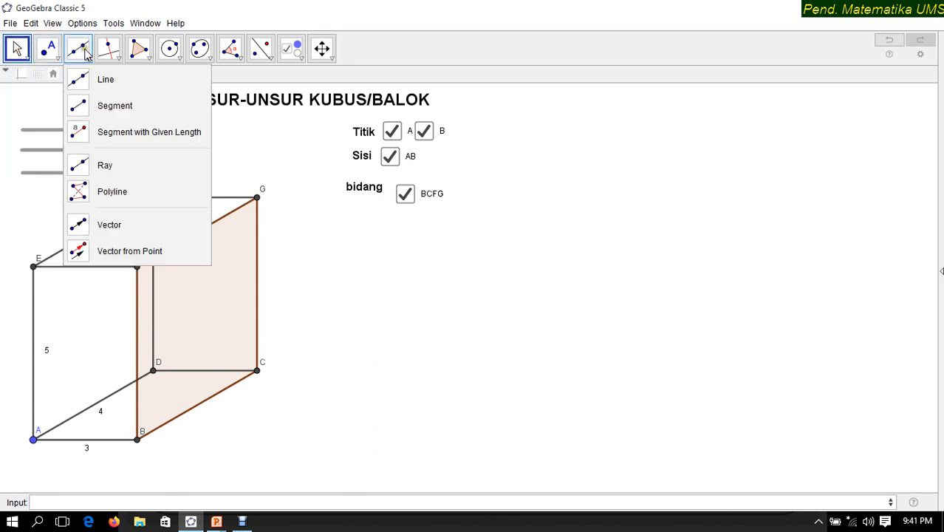
{"action": "left_click", "coordinate": [94, 108]}
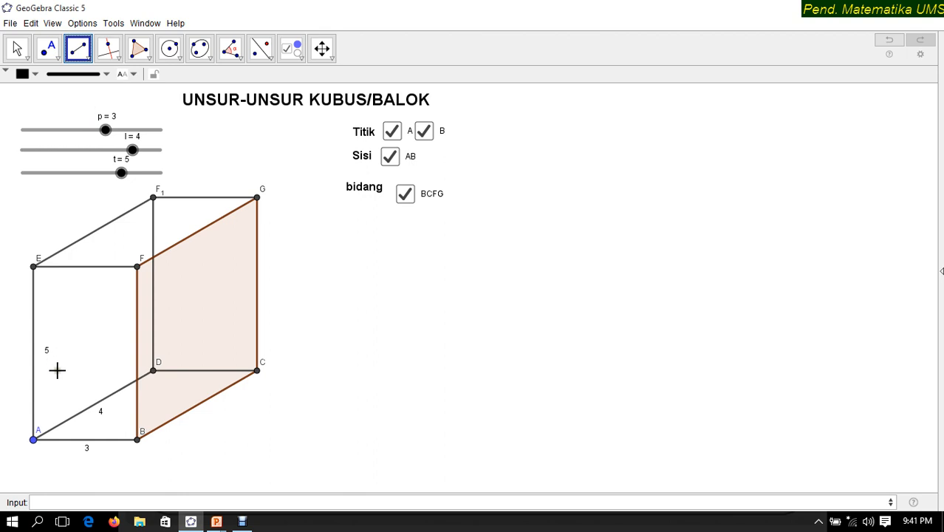
{"action": "left_click", "coordinate": [34, 440]}
{"action": "left_click", "coordinate": [137, 267]}
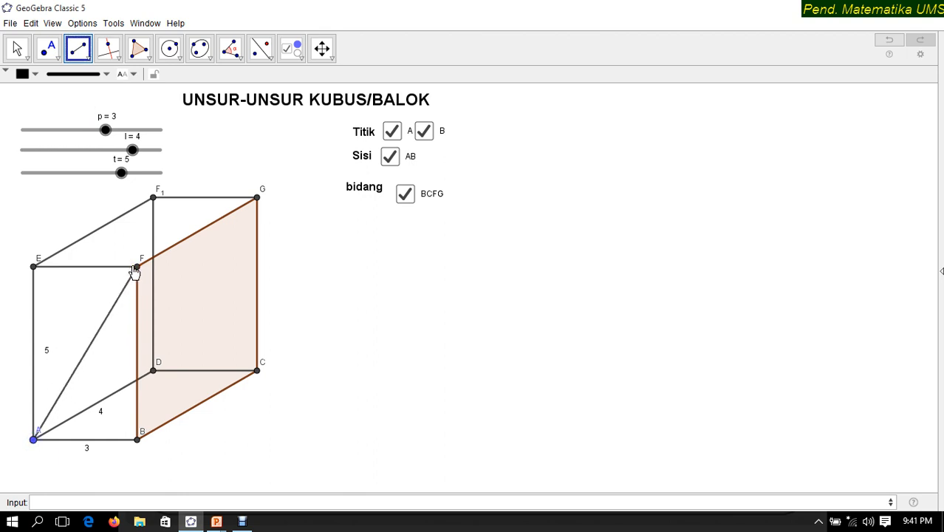
- Add the text "Diagonal Sisi" below the "bidang" text
{"action": "left_click", "coordinate": [292, 54]}
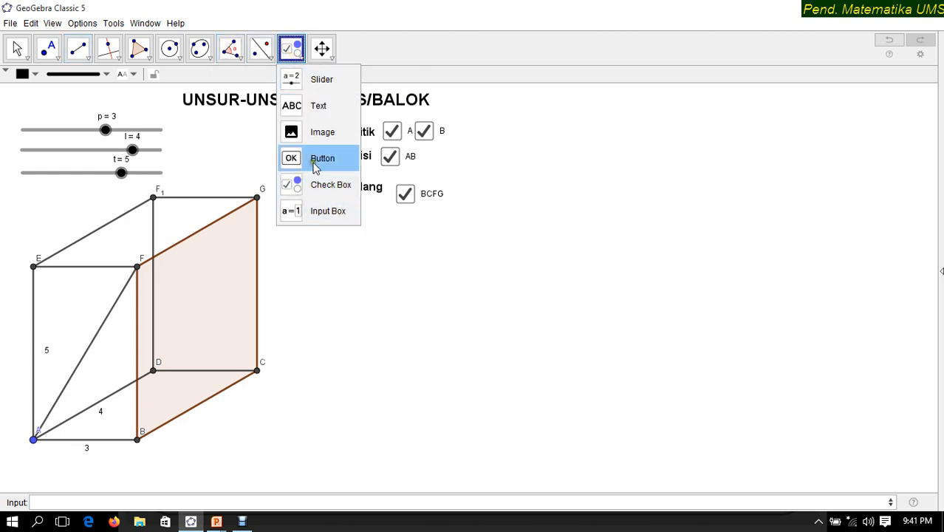
{"action": "left_click", "coordinate": [314, 108]}
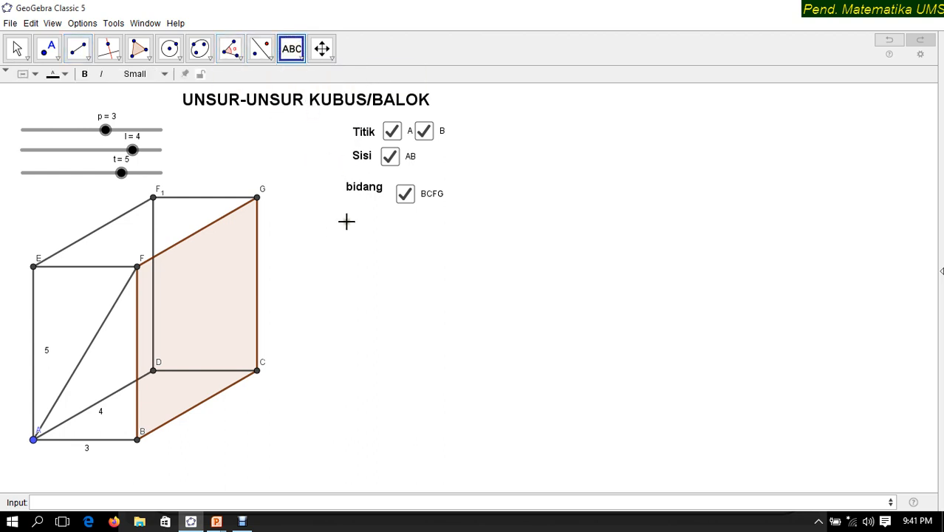
{"action": "left_click", "coordinate": [348, 227]}
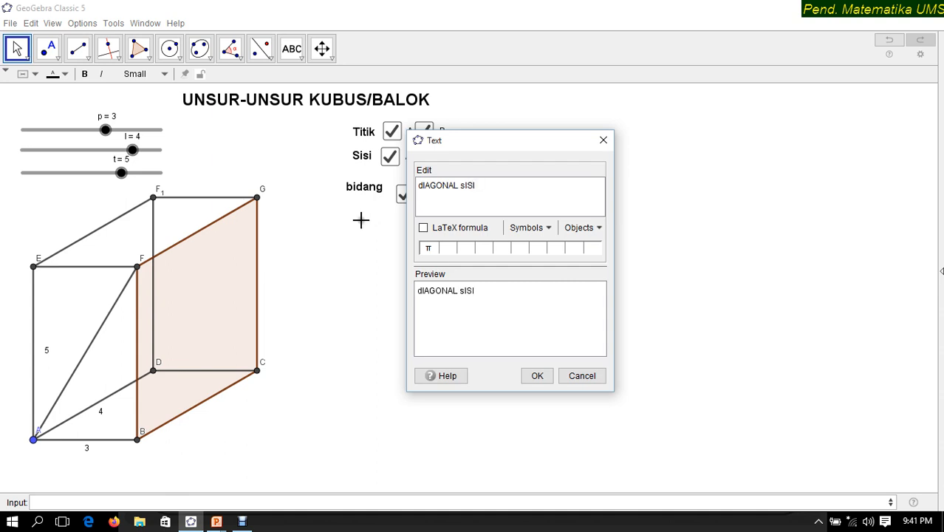
{"action": "left_click_drag", "start_coordinate": [488, 193], "coordinate": [418, 181]}
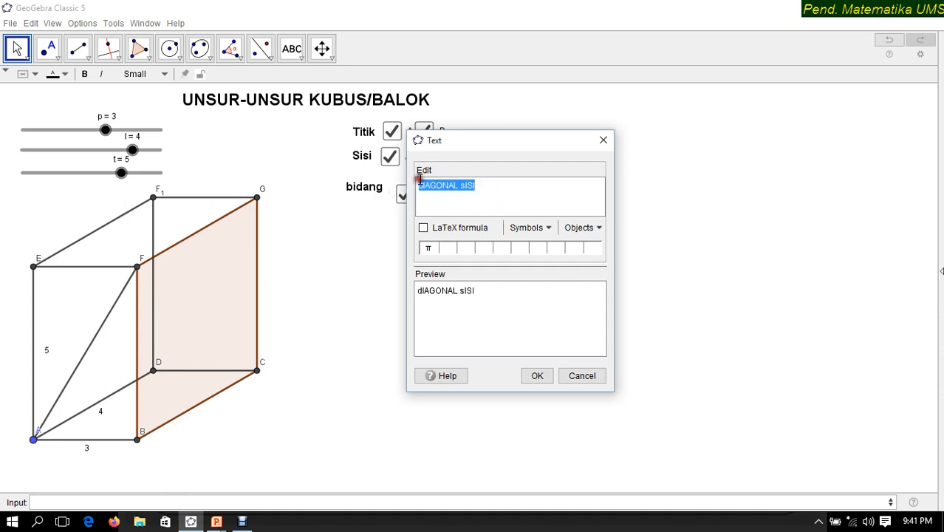
{"action": "key", "text": "BackSpace"}
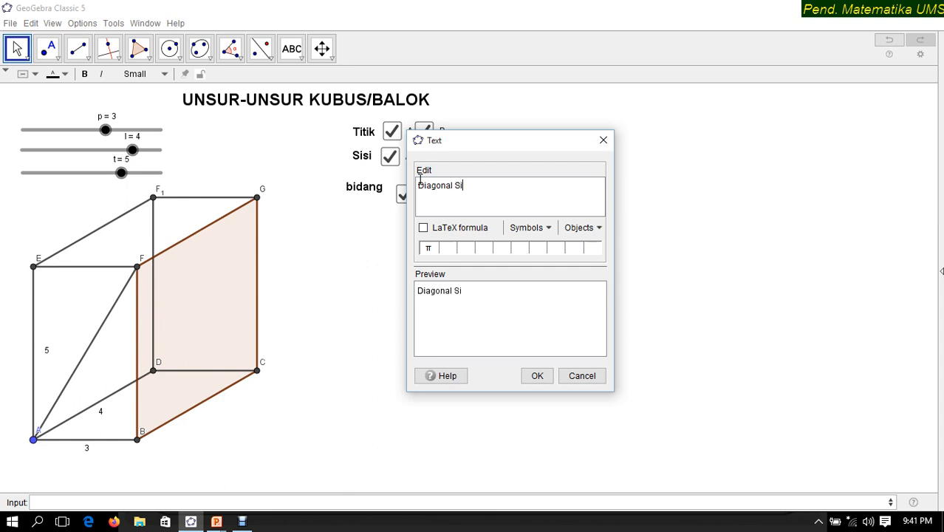
{"action": "left_click", "coordinate": [539, 377]}
{"action": "left_click_drag", "start_coordinate": [371, 236], "coordinate": [355, 226]}
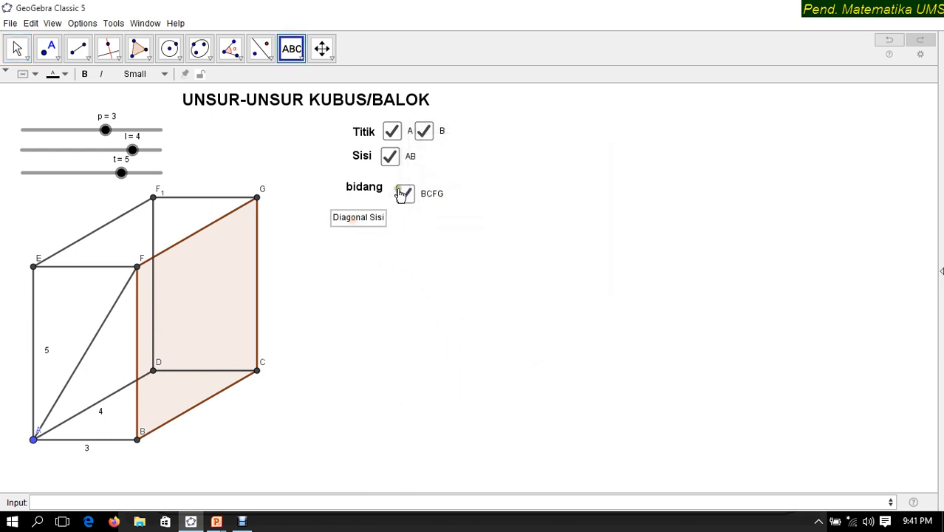
- Move the "BCFG" check box directly beside the "bidang" text, in line with it
{"action": "left_click", "coordinate": [301, 59]}
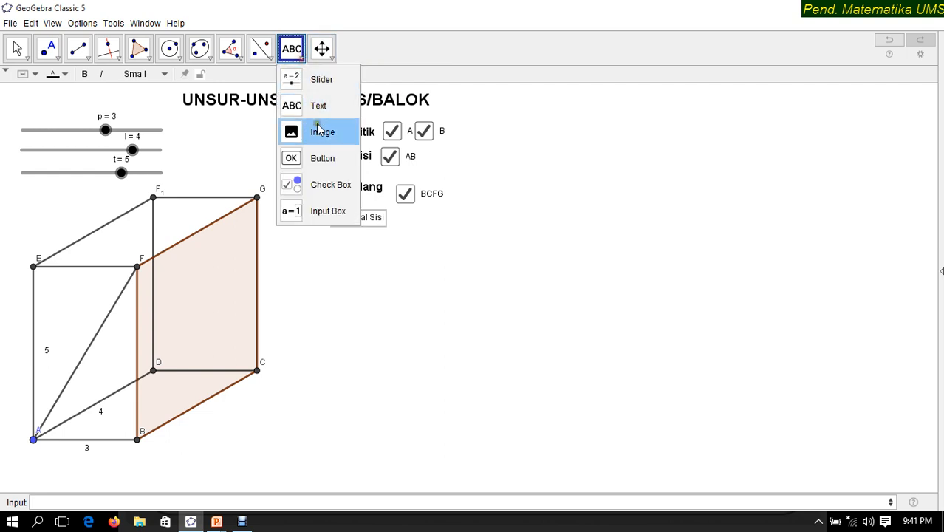
{"action": "left_click", "coordinate": [311, 181]}
{"action": "left_click_drag", "start_coordinate": [405, 196], "coordinate": [386, 186]}
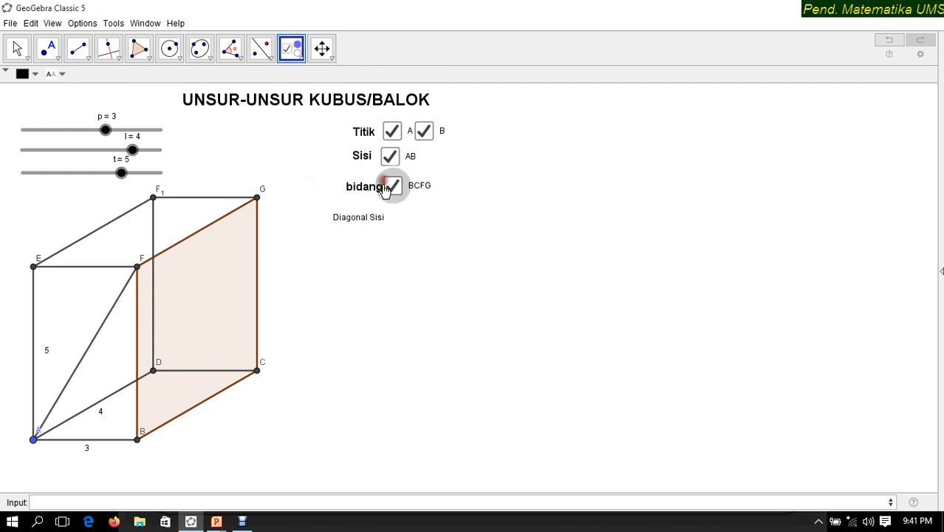
{"action": "left_click", "coordinate": [362, 220]}
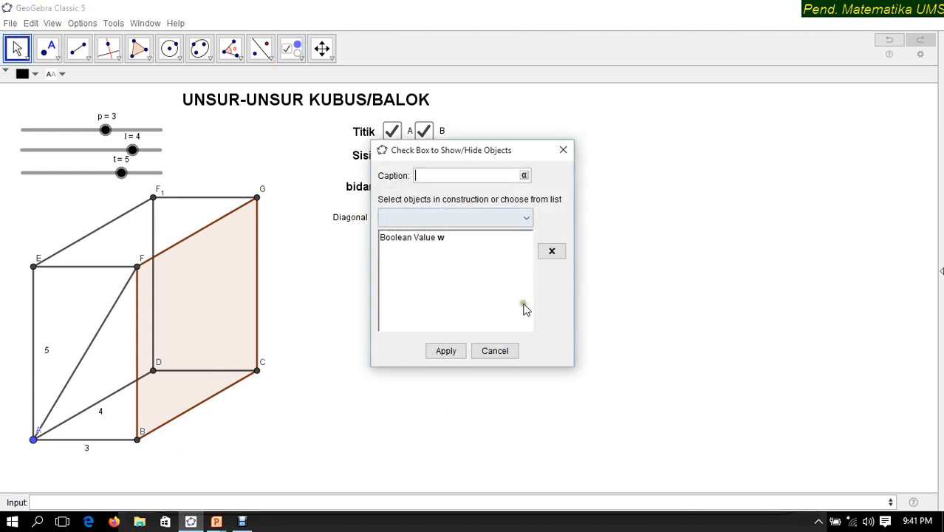
{"action": "left_click", "coordinate": [491, 352]}
- Make the "Diagonal Sisi" text Medium size and bold, and shift it closer under "bidang"
{"action": "left_click", "coordinate": [17, 52]}
{"action": "left_click", "coordinate": [361, 220]}
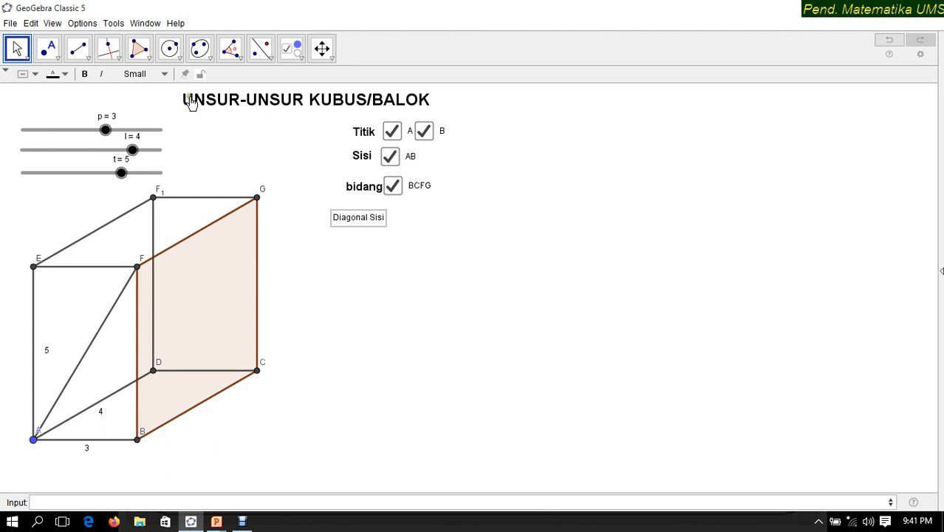
{"action": "left_click", "coordinate": [128, 75]}
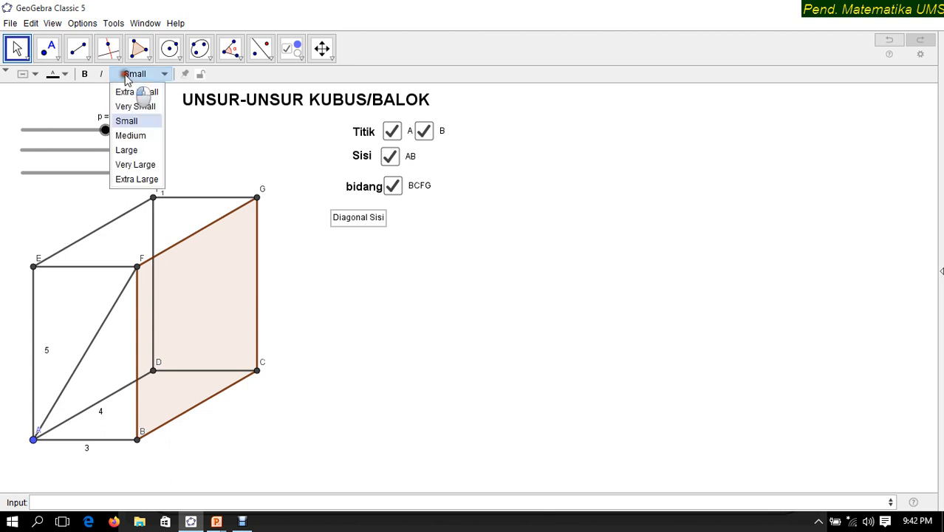
{"action": "left_click", "coordinate": [130, 135]}
{"action": "left_click", "coordinate": [85, 76]}
{"action": "left_click_drag", "start_coordinate": [355, 226], "coordinate": [337, 223]}
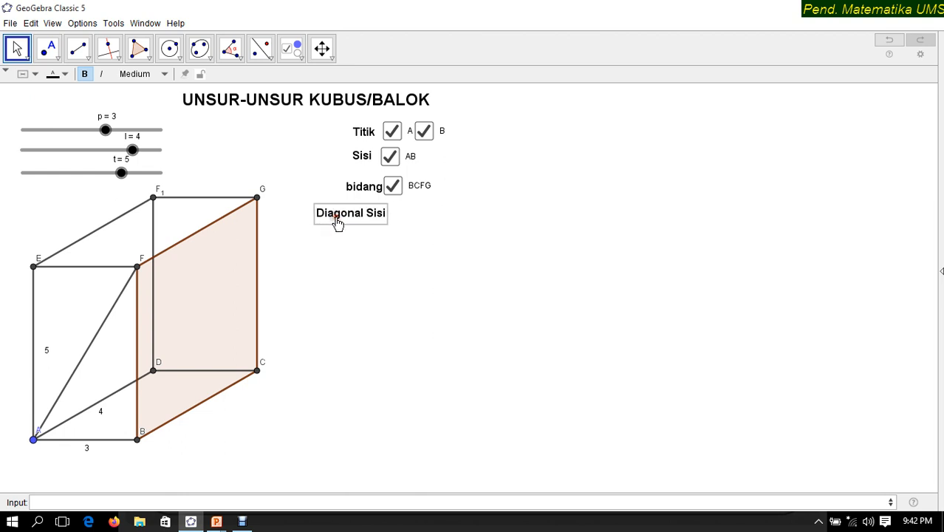
- Add a check box captioned "AF" beside the "Diagonal Sisi" text, linked to the segment between A and F
{"action": "left_click", "coordinate": [294, 48]}
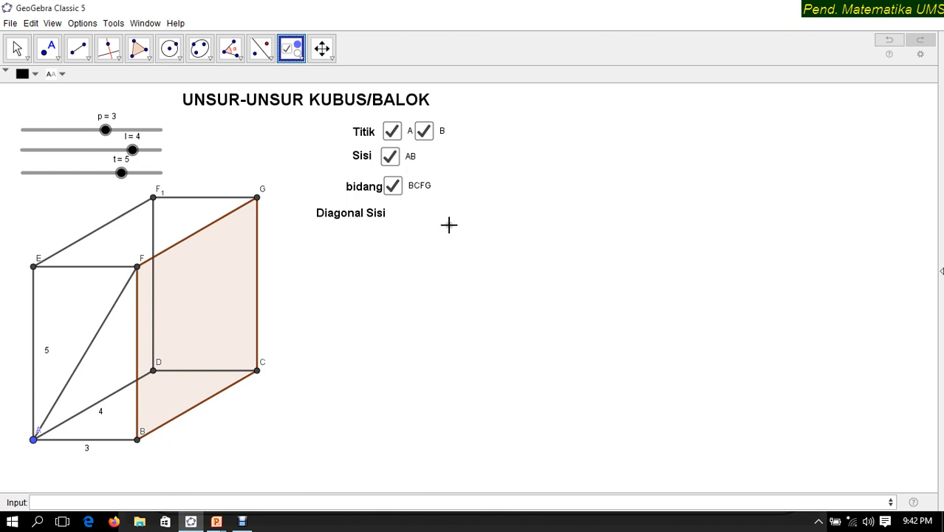
{"action": "left_click", "coordinate": [389, 210]}
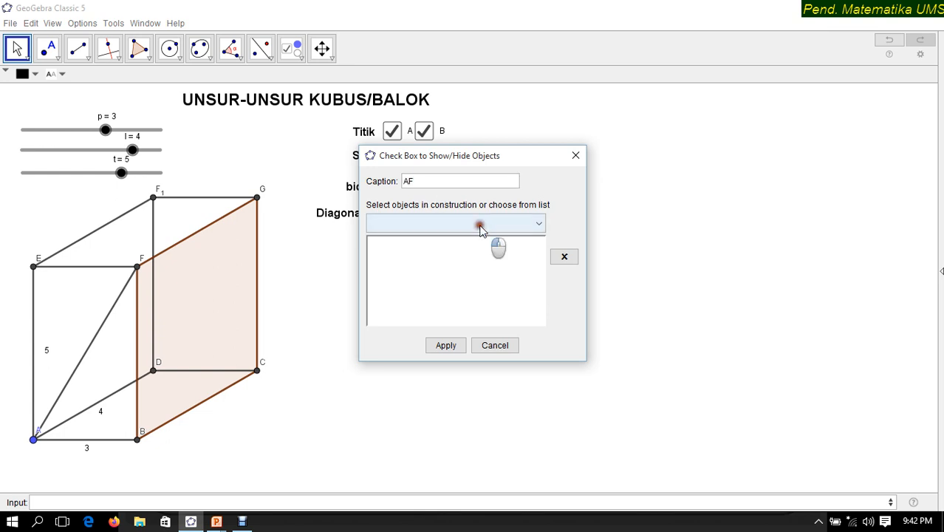
{"action": "left_click", "coordinate": [539, 225]}
{"action": "scroll", "coordinate": [518, 268], "scroll_direction": "down", "scroll_amount": 6}
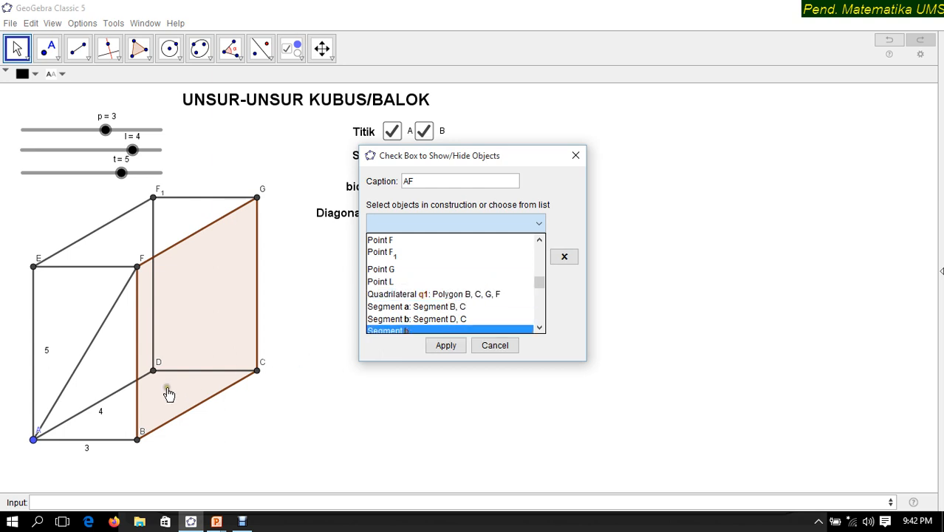
{"action": "left_click", "coordinate": [85, 361]}
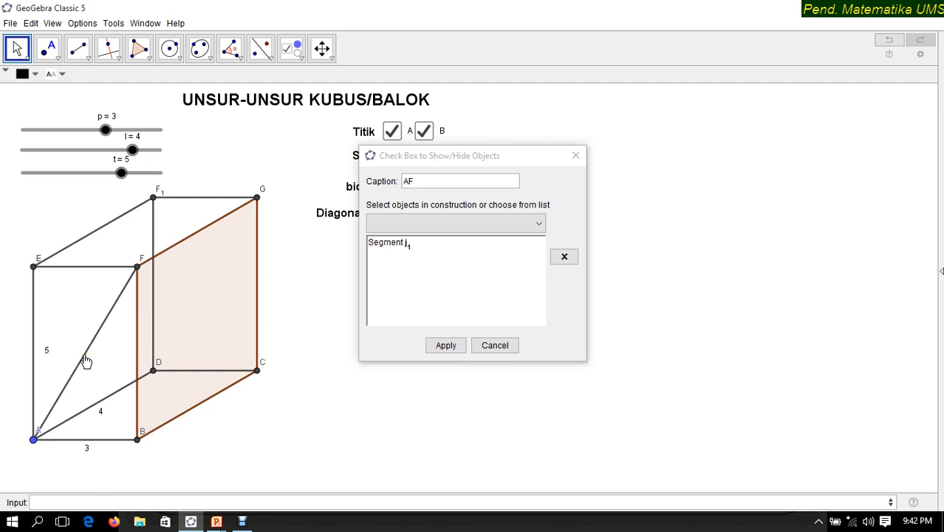
{"action": "left_click", "coordinate": [446, 346]}
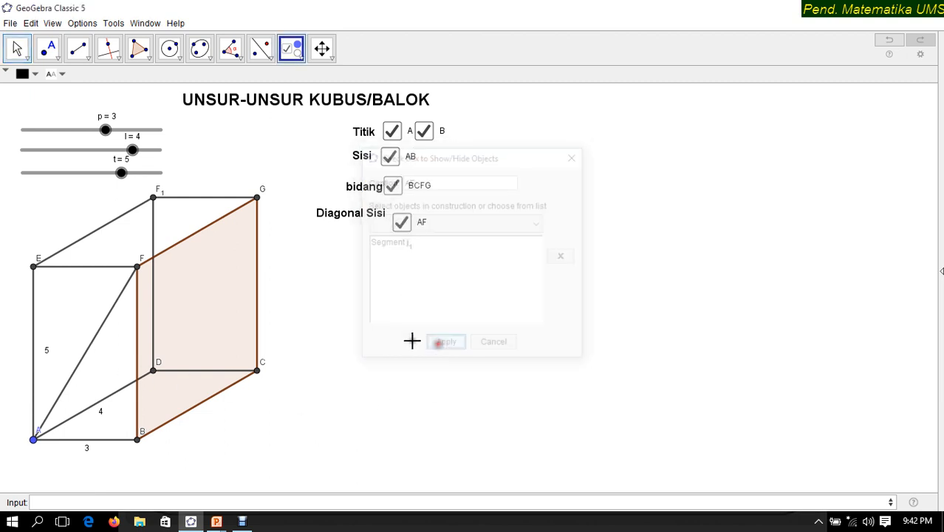
- Toggle the "AF" check box off and on to test that it hides and shows the diagonal
{"action": "left_click", "coordinate": [18, 48]}
{"action": "left_click", "coordinate": [402, 226]}
{"action": "left_click", "coordinate": [403, 226]}
- Move the "AF" check box directly beside the "Diagonal Sisi" text, in line with it
{"action": "left_click", "coordinate": [293, 48]}
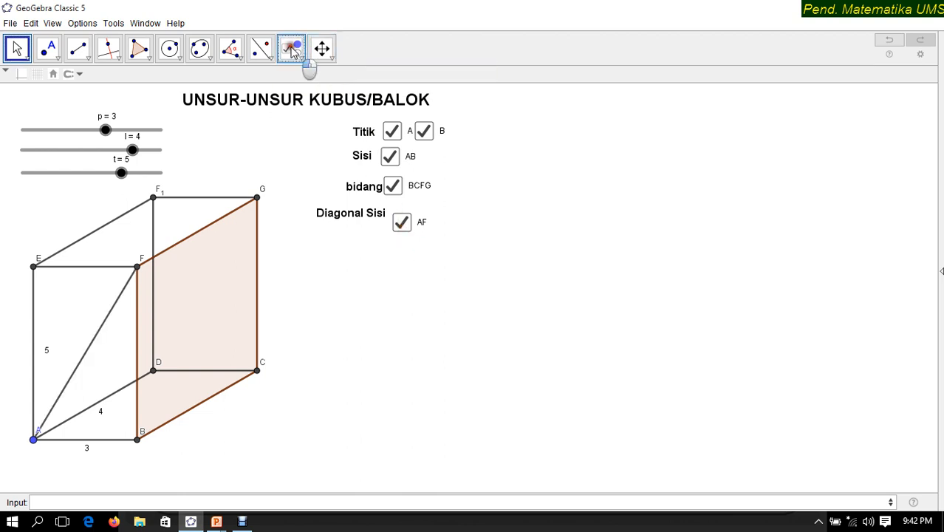
{"action": "left_click", "coordinate": [399, 215]}
{"action": "left_click_drag", "start_coordinate": [397, 208], "coordinate": [396, 199]}
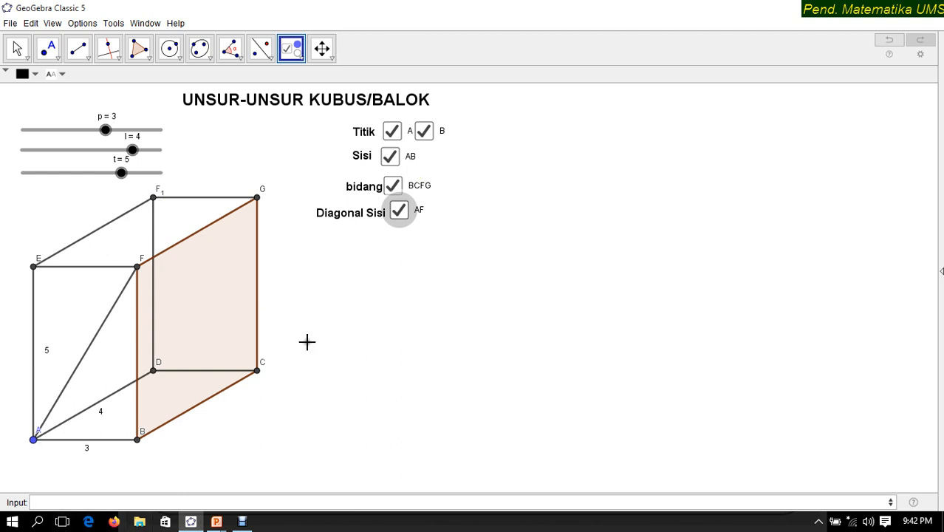
- Place a free point outside the cuboid, beyond its base edge BC, and check the point's name
{"action": "left_click", "coordinate": [292, 48]}
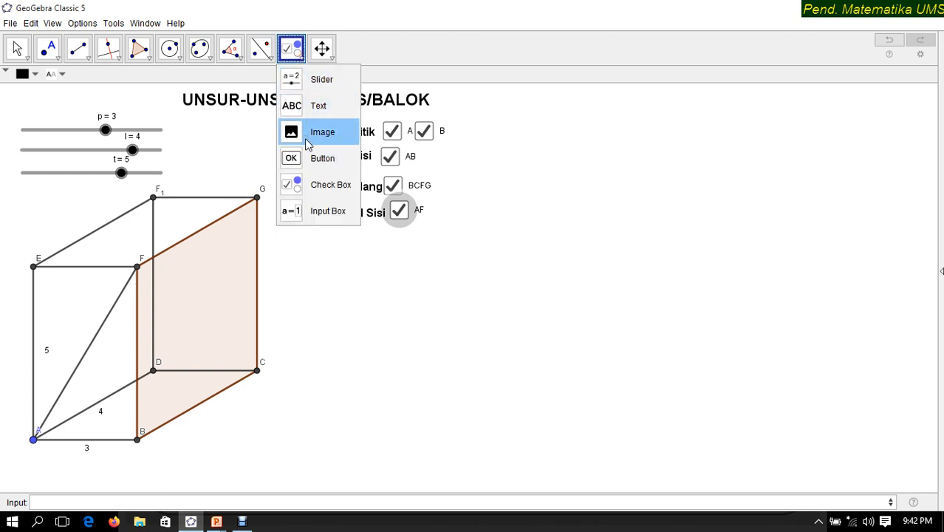
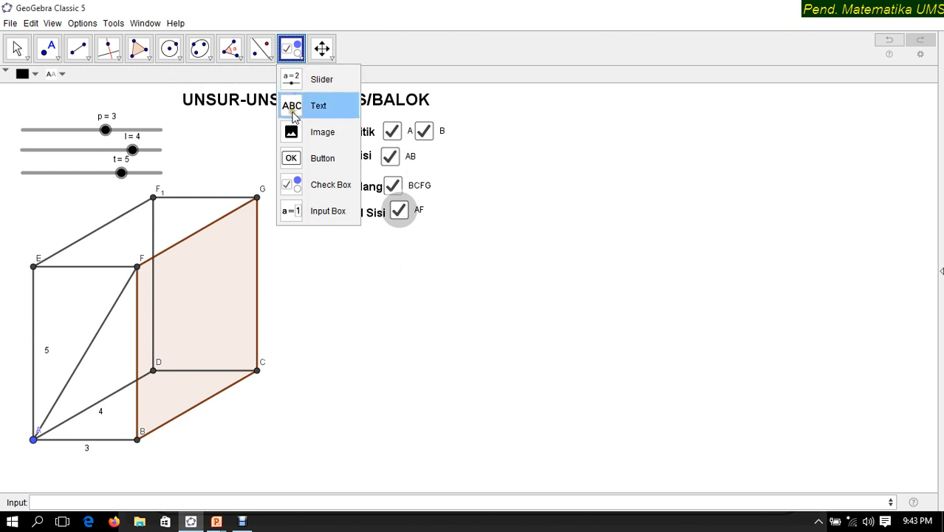
{"action": "left_click", "coordinate": [148, 59]}
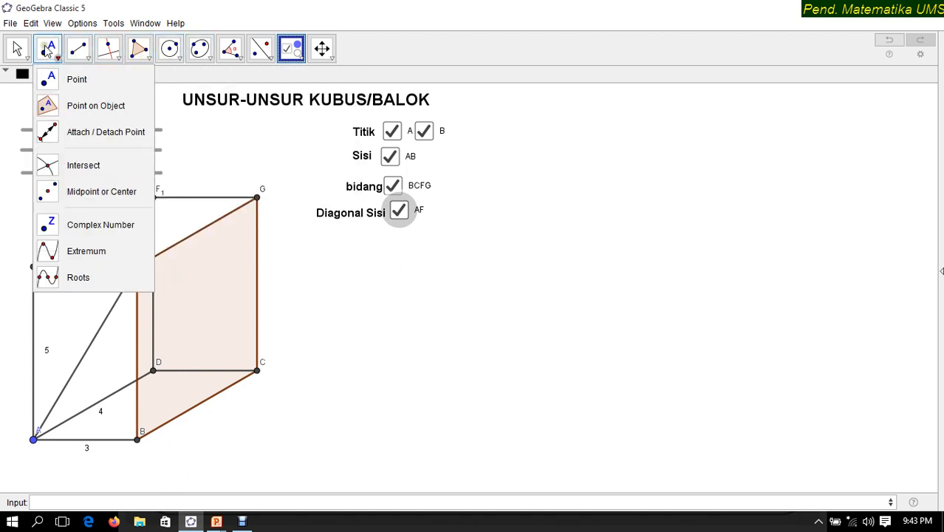
{"action": "left_click", "coordinate": [47, 51]}
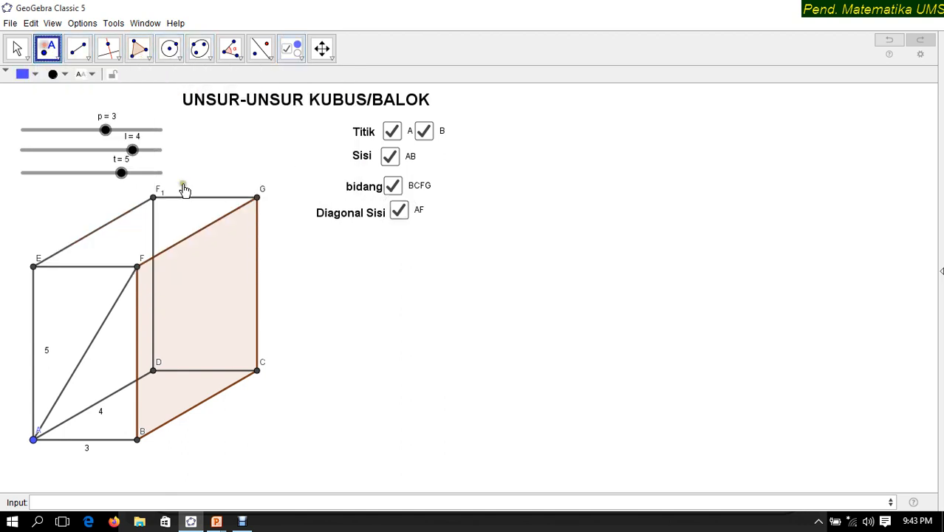
{"action": "left_click", "coordinate": [297, 425]}
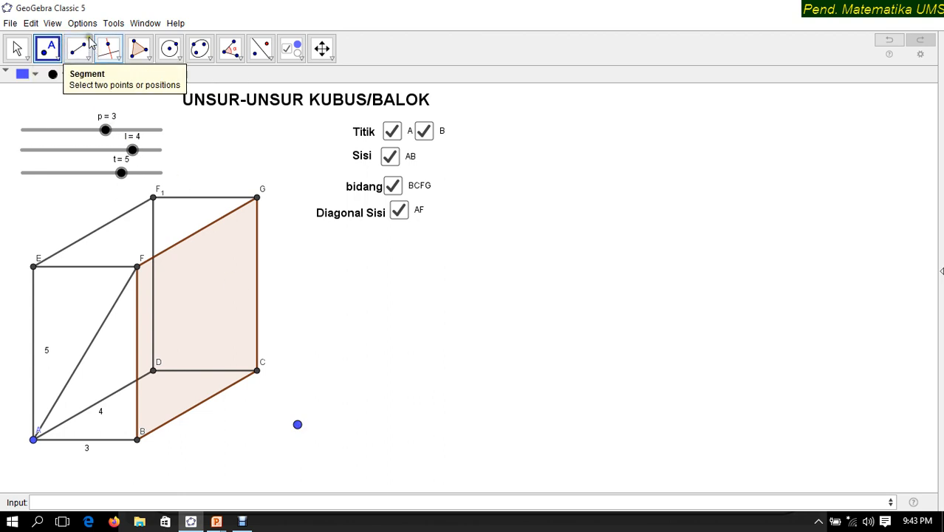
{"action": "right_click", "coordinate": [297, 427]}
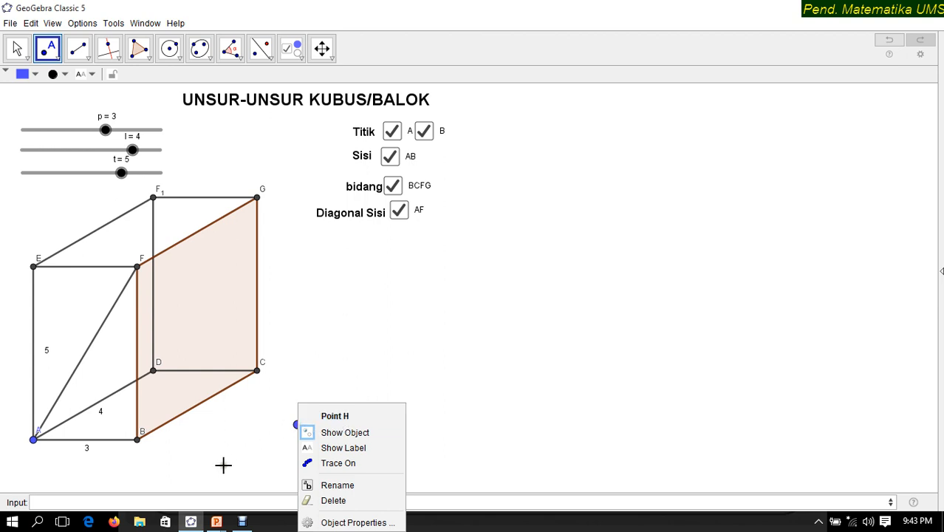
- Define point I as (x(H)+p, y(H)), so it lies a distance p horizontally from the free point H
{"action": "left_click", "coordinate": [139, 504]}
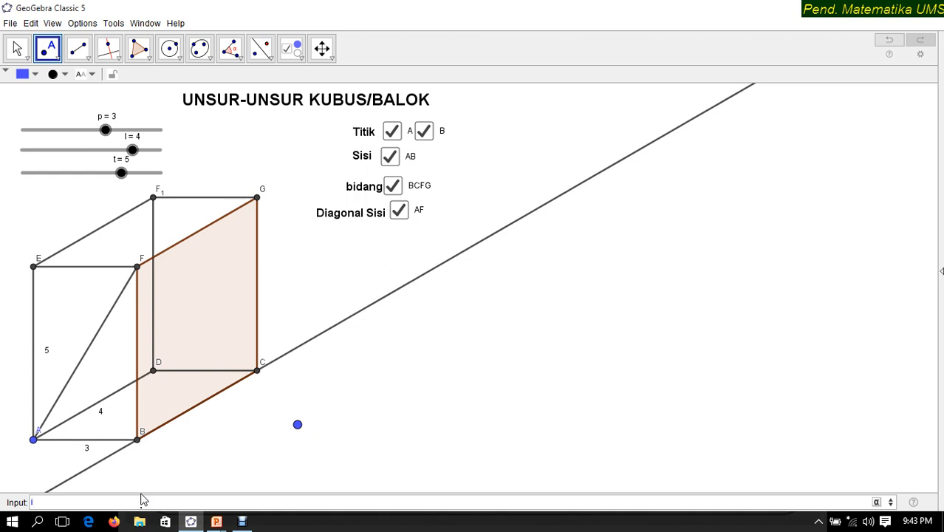
{"action": "key", "text": "BackSpace"}
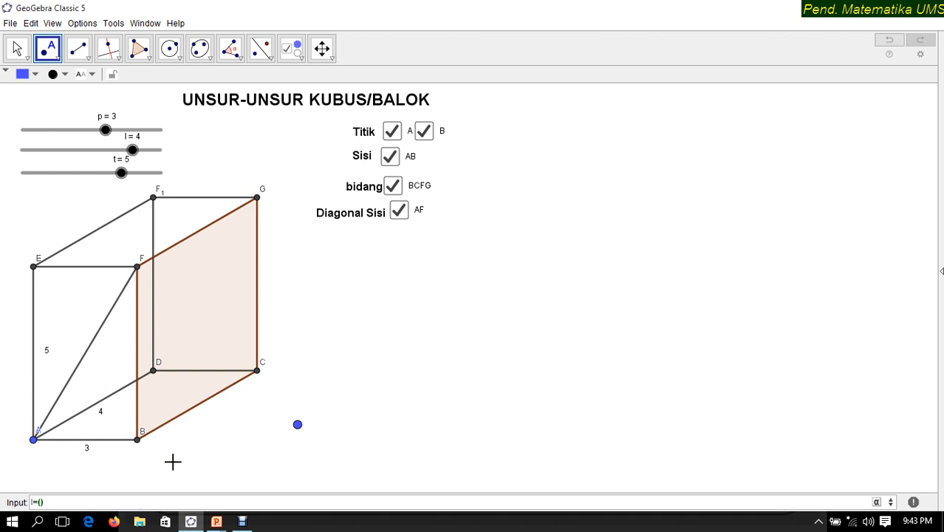
{"action": "type", "text": ","}
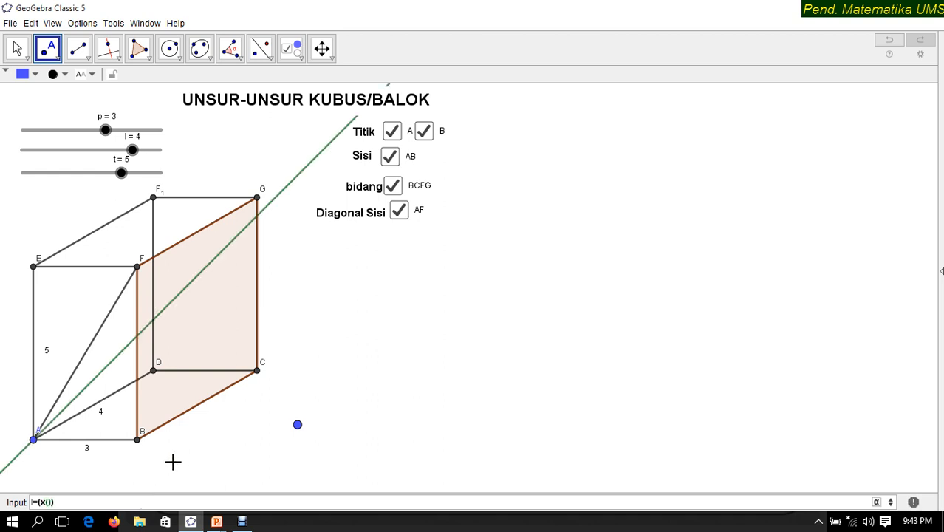
{"action": "type", "text": "H"}
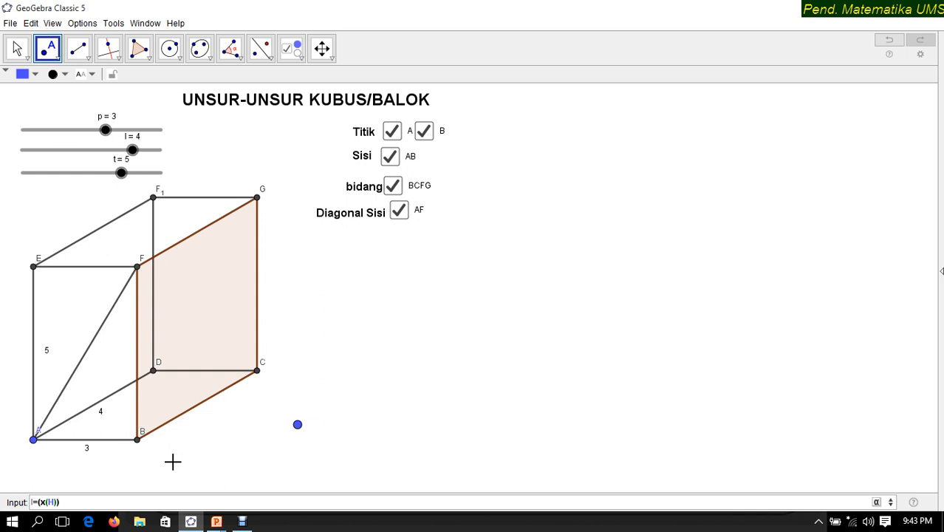
{"action": "type", "text": "+p,y"}
{"action": "key", "text": "Return"}
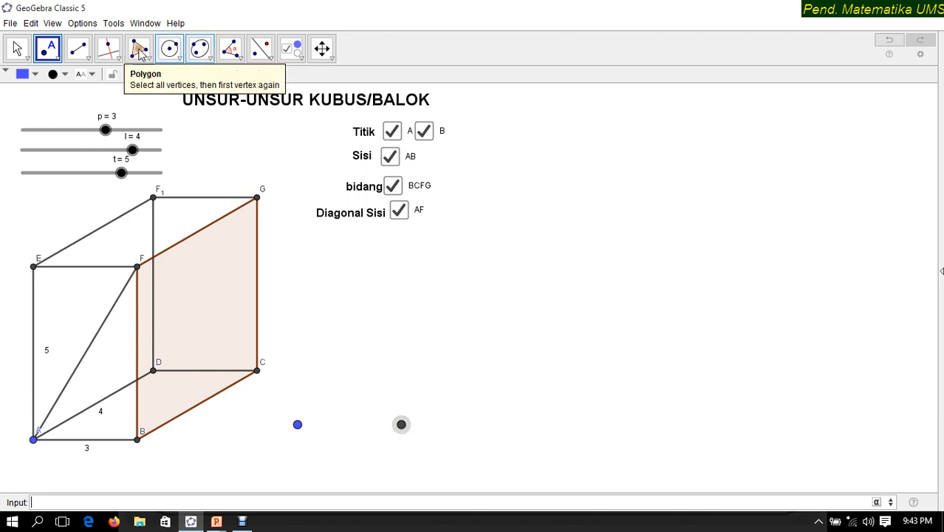
- Show the Algebra view and look up the names of the two points outside the cuboid at the end of the object list
{"action": "left_click", "coordinate": [53, 24]}
{"action": "left_click", "coordinate": [59, 36]}
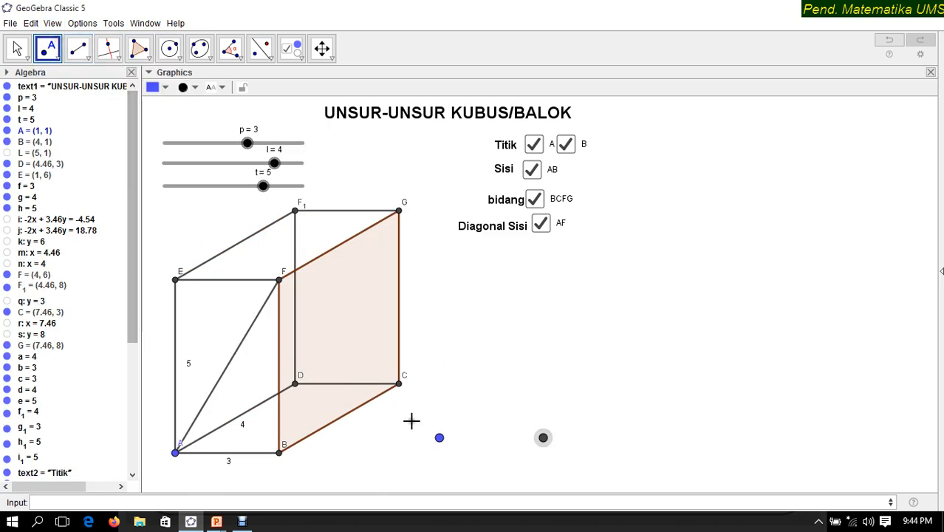
{"action": "scroll", "coordinate": [106, 325], "scroll_direction": "down", "scroll_amount": 6}
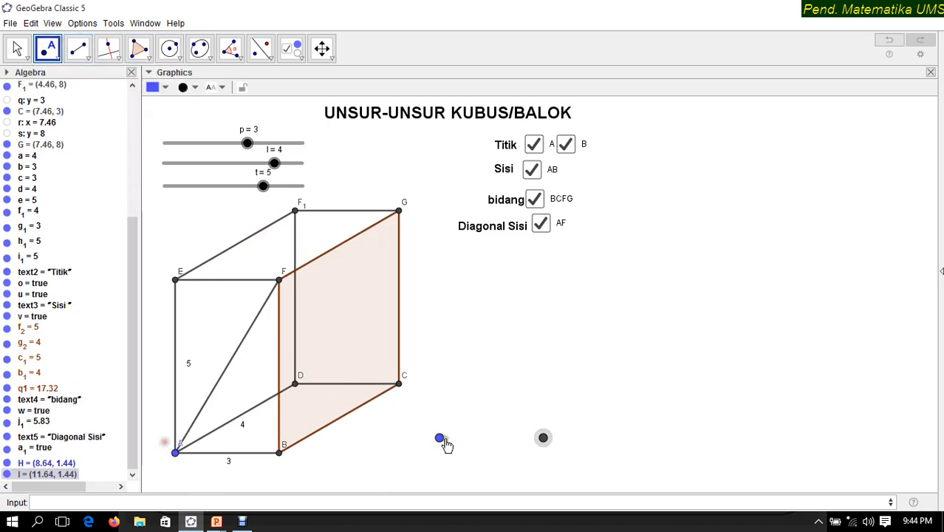
{"action": "left_click", "coordinate": [545, 439]}
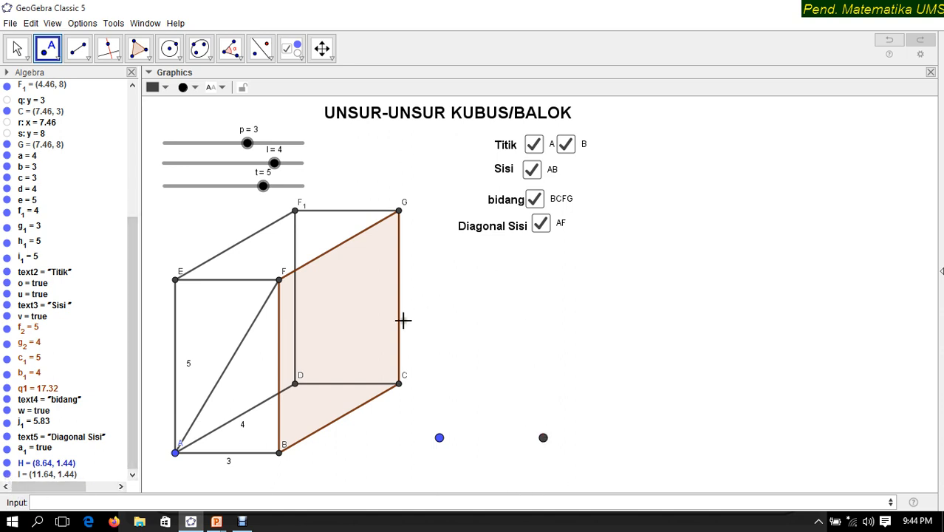
- Define point J as (x(I), y(I)+t), so it lies a distance t directly above point I
{"action": "left_click", "coordinate": [103, 502]}
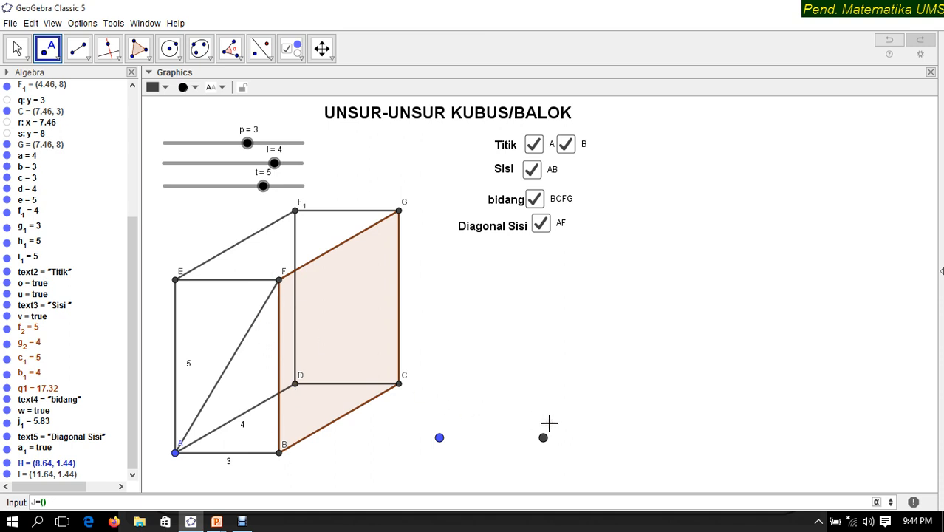
{"action": "type", "text": "x"}
{"action": "type", "text": ","}
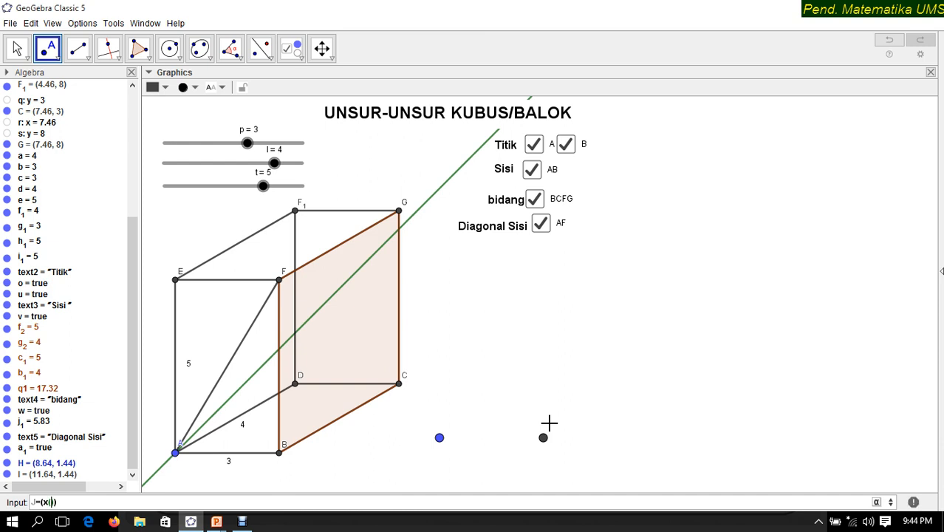
{"action": "type", "text": "I"}
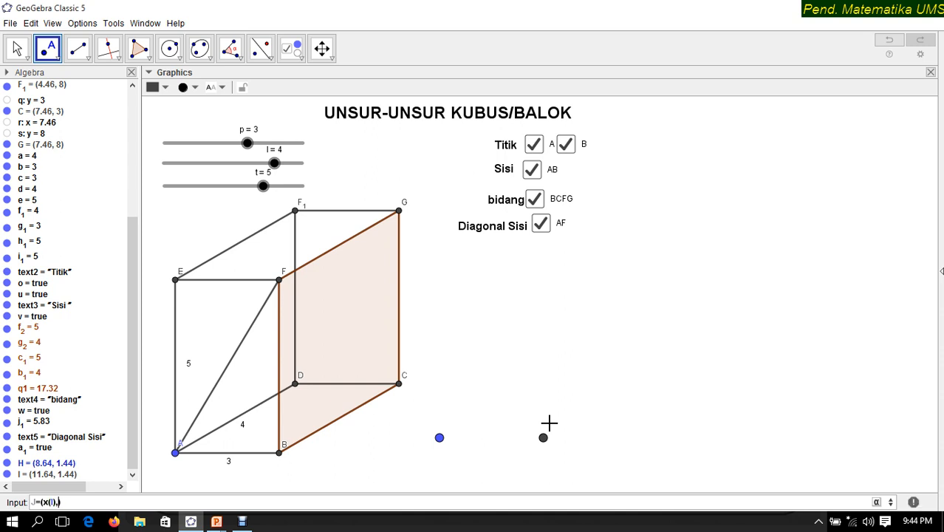
{"action": "type", "text": "y"}
{"action": "type", "text": "(I"}
{"action": "type", "text": "+1"}
{"action": "key", "text": "Return"}
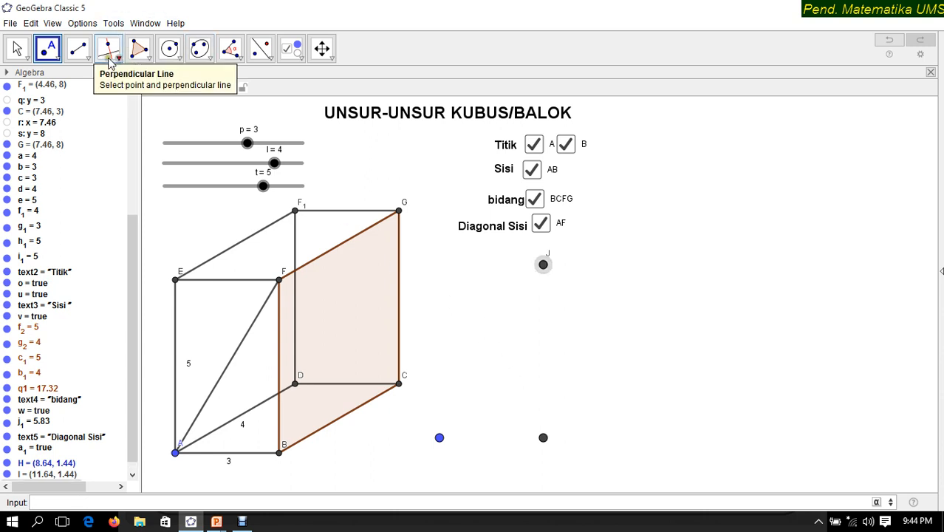
- Draw segments HI, IJ and JH to form a right triangle outside the cuboid
{"action": "left_click", "coordinate": [77, 48]}
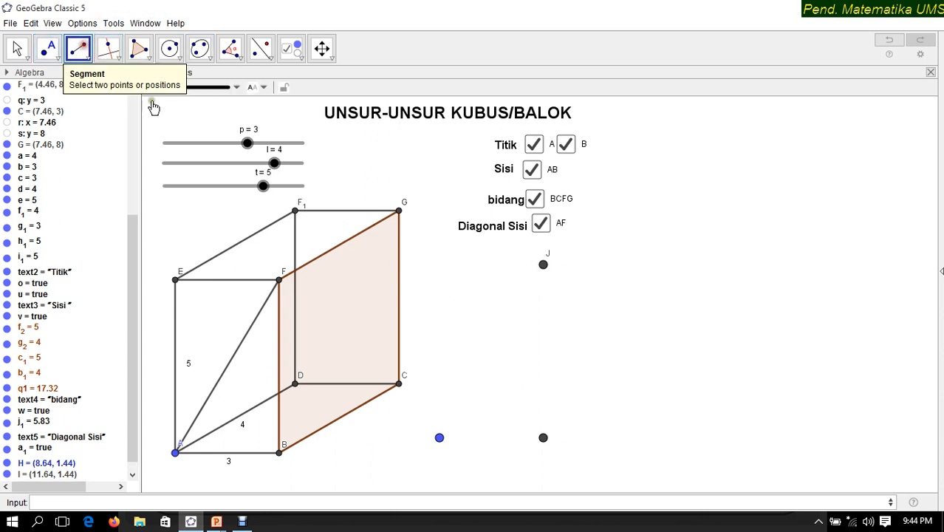
{"action": "left_click", "coordinate": [440, 438]}
{"action": "left_click", "coordinate": [543, 438]}
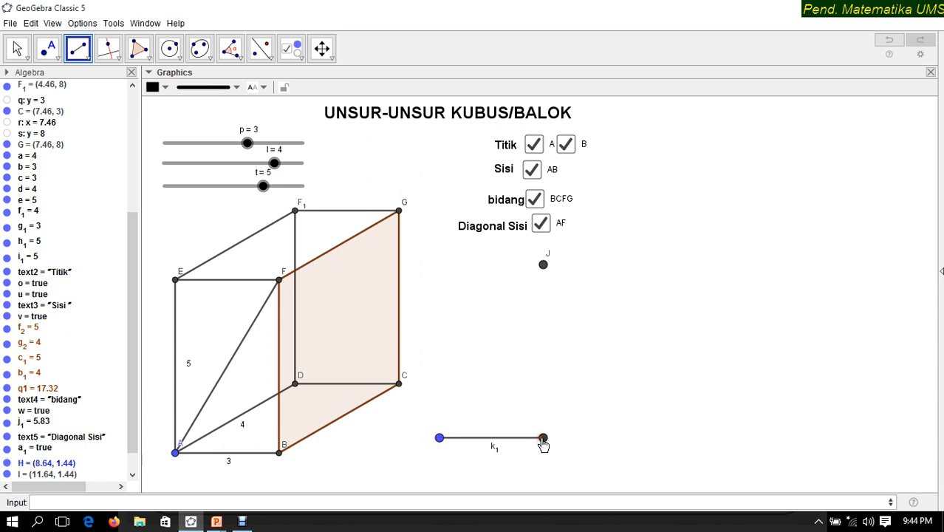
{"action": "left_click", "coordinate": [543, 437]}
{"action": "left_click", "coordinate": [544, 265]}
{"action": "left_click", "coordinate": [543, 265]}
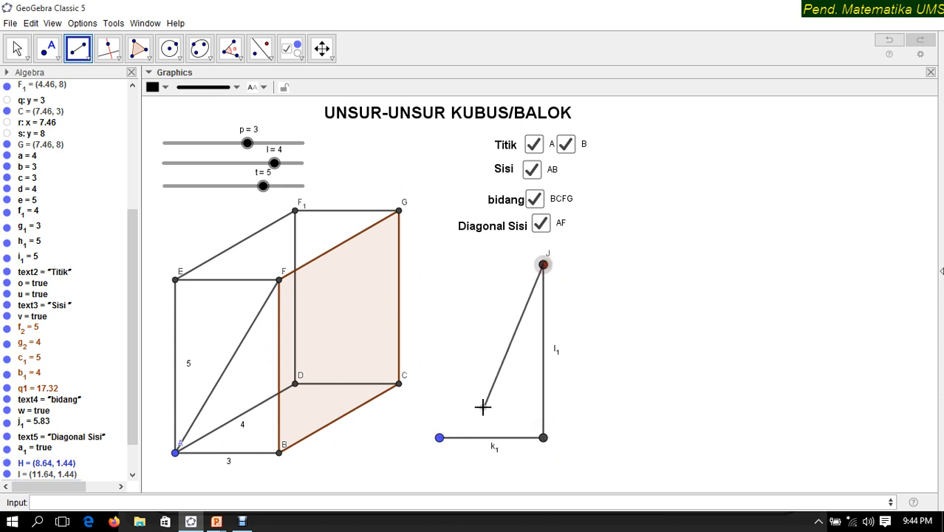
{"action": "left_click", "coordinate": [440, 438]}
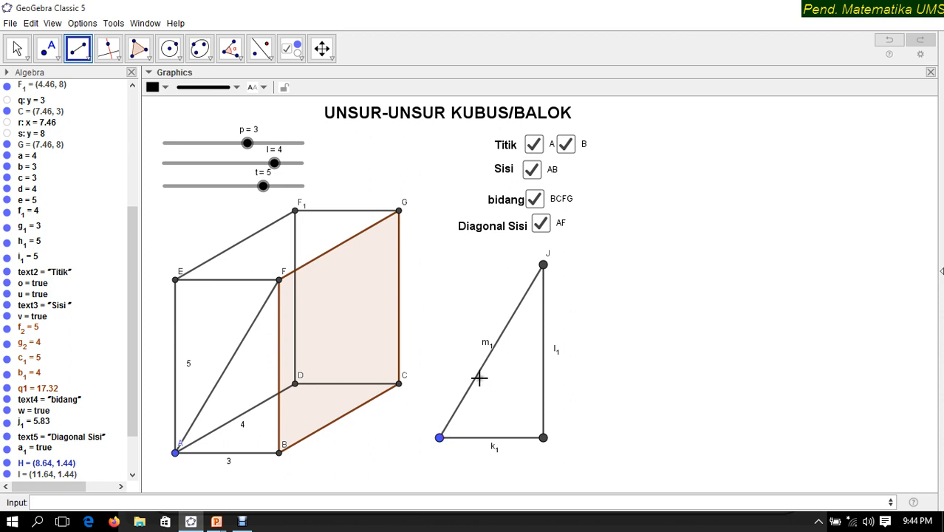
- Hide the labels of the triangle's three sides and try the t slider to check the triangle
{"action": "right_click", "coordinate": [544, 355]}
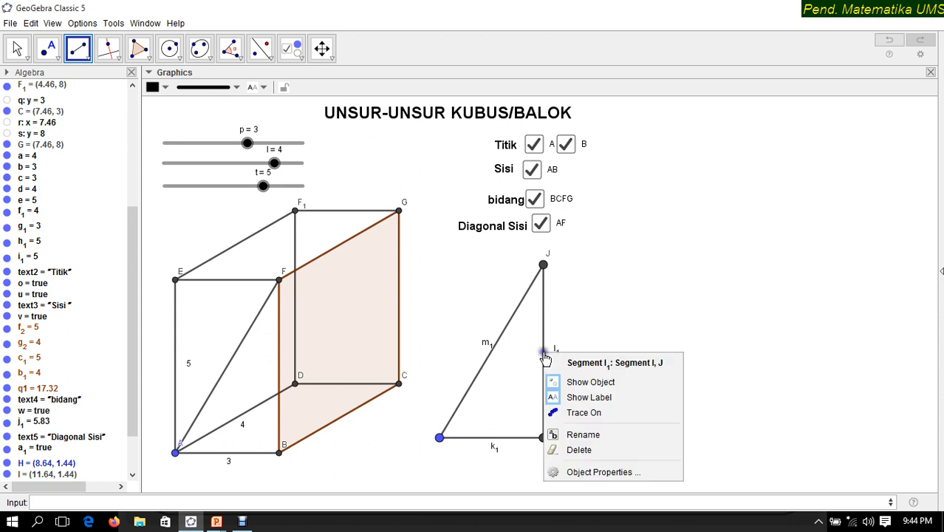
{"action": "left_click", "coordinate": [562, 399]}
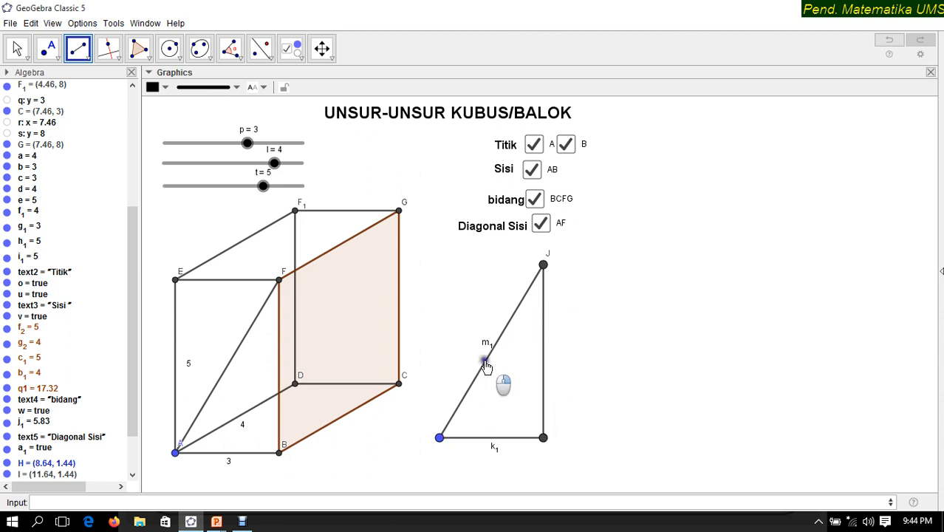
{"action": "right_click", "coordinate": [484, 357]}
{"action": "left_click", "coordinate": [526, 403]}
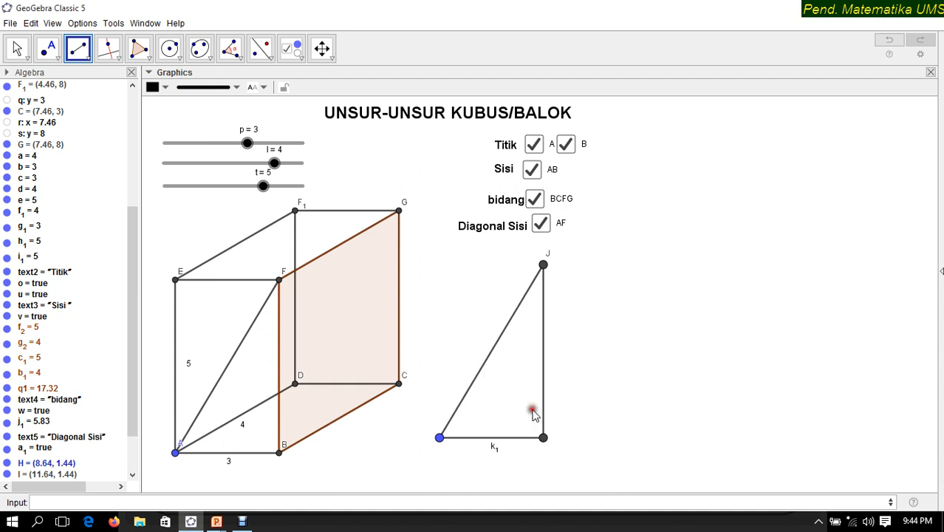
{"action": "right_click", "coordinate": [490, 445]}
{"action": "left_click", "coordinate": [540, 446]}
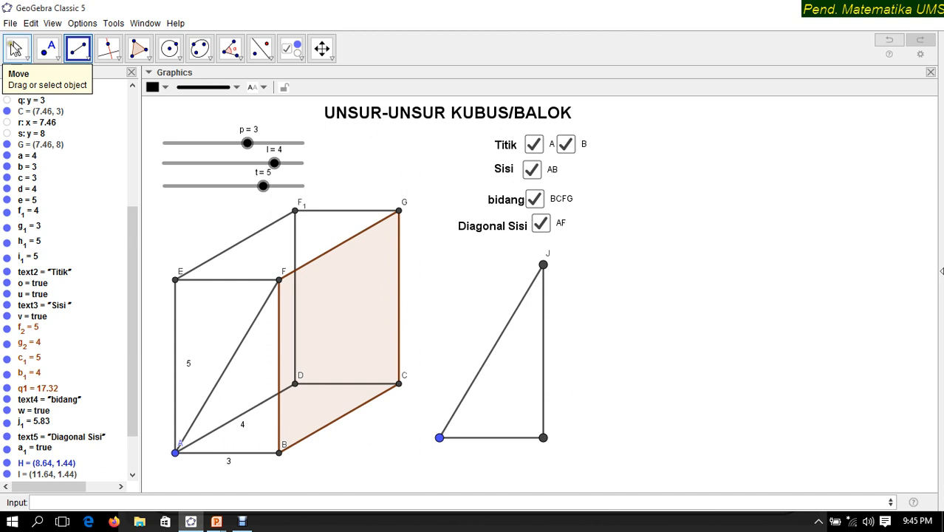
{"action": "left_click", "coordinate": [15, 49]}
{"action": "mouse_move", "coordinate": [263, 185]}
{"action": "left_mouse_down"}
{"action": "mouse_move", "coordinate": [214, 191]}
{"action": "mouse_move", "coordinate": [270, 190]}
{"action": "mouse_move", "coordinate": [223, 191]}
{"action": "mouse_move", "coordinate": [262, 198]}
{"action": "left_mouse_up"}
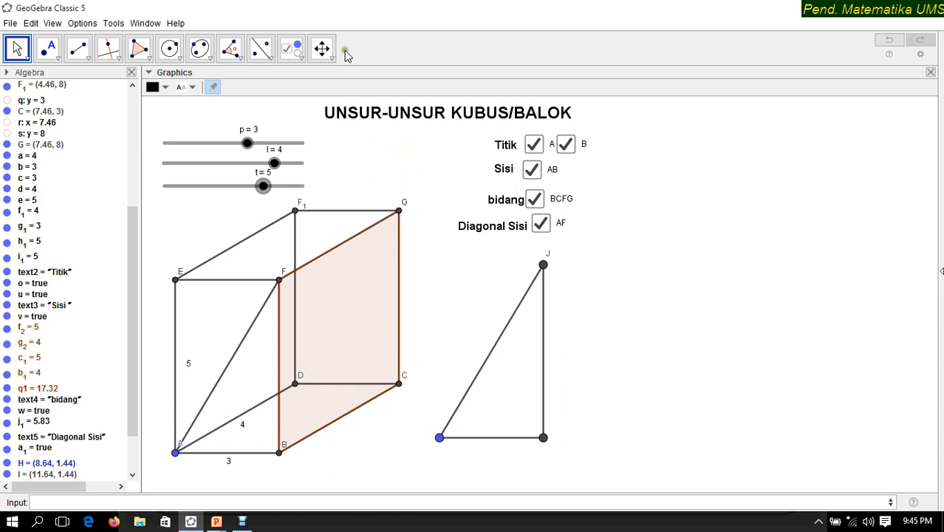
- Add the text "A" beside the triangle's vertex H and the text "B" beside its right-angle vertex I
{"action": "left_click", "coordinate": [291, 49]}
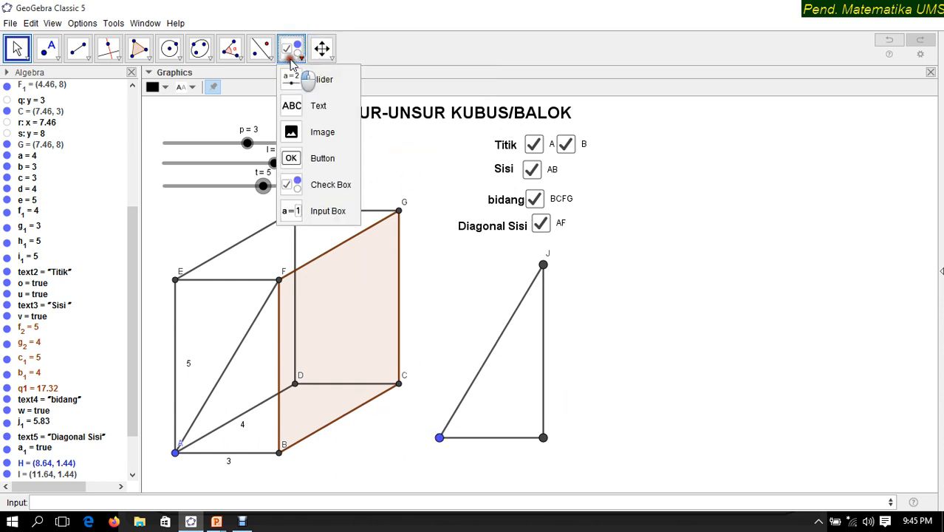
{"action": "left_click", "coordinate": [306, 107]}
{"action": "left_click", "coordinate": [421, 444]}
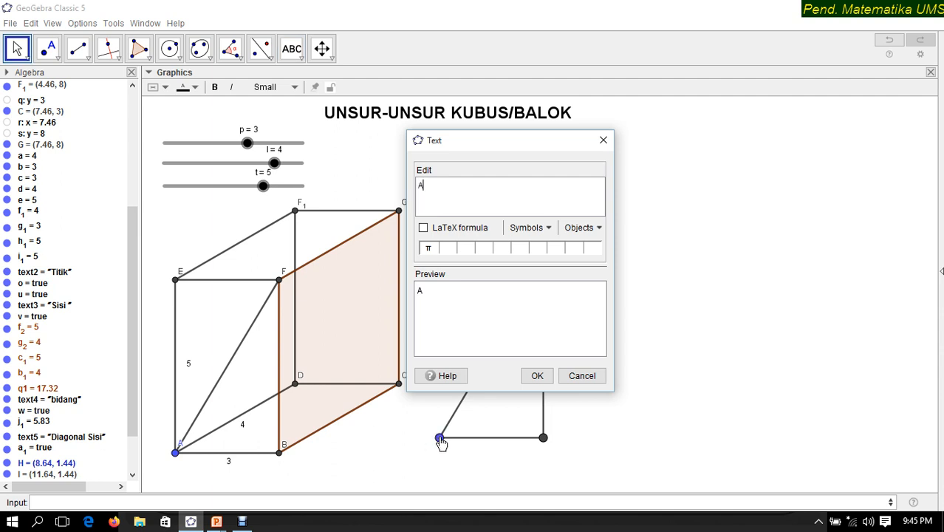
{"action": "left_click", "coordinate": [538, 375]}
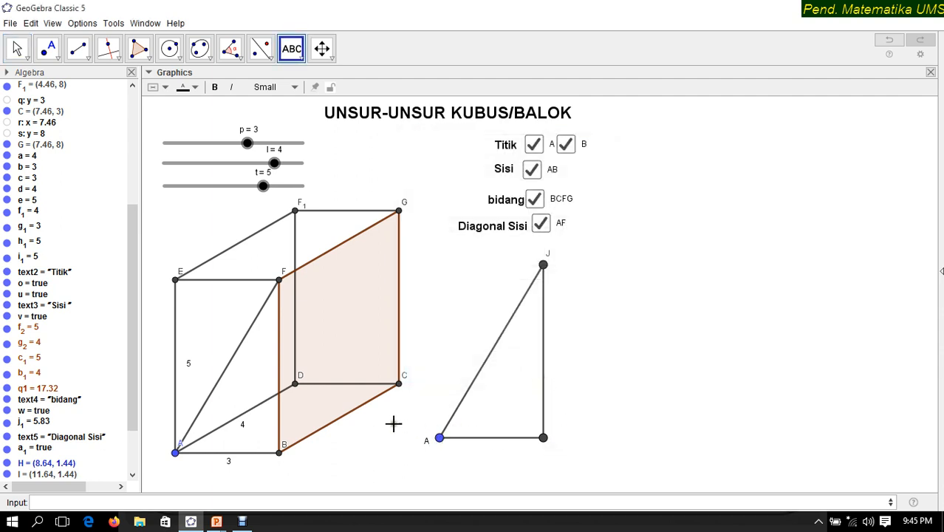
{"action": "left_click", "coordinate": [543, 447]}
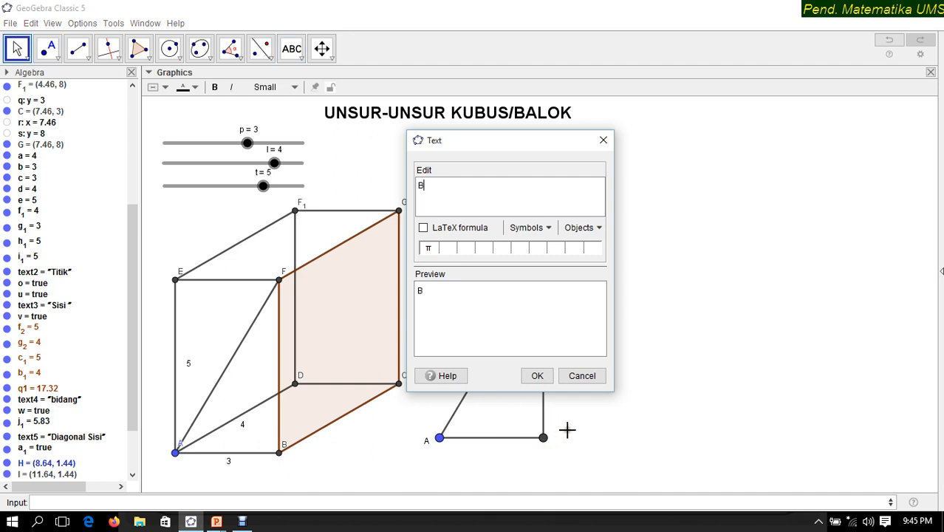
{"action": "left_click", "coordinate": [537, 375]}
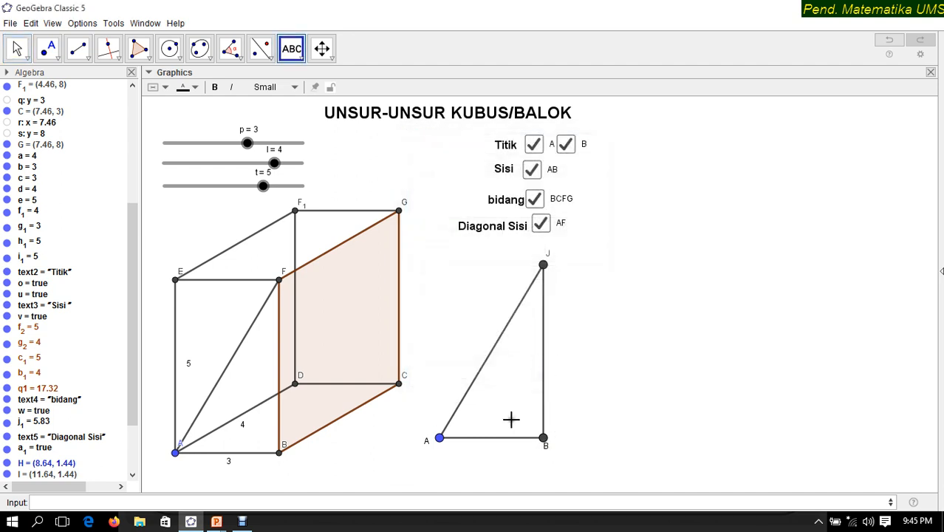
- Hide the name label of the triangle's upper vertex J
{"action": "left_click", "coordinate": [16, 49]}
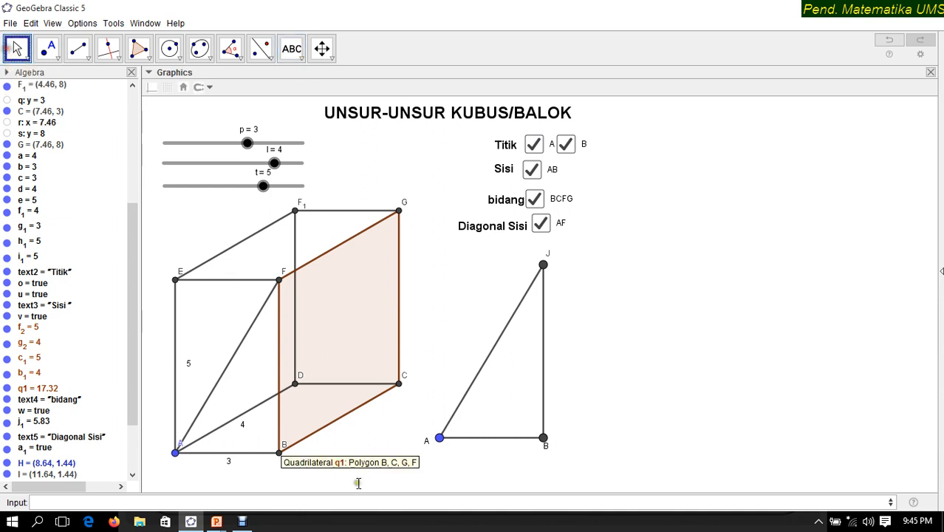
{"action": "left_click", "coordinate": [544, 442]}
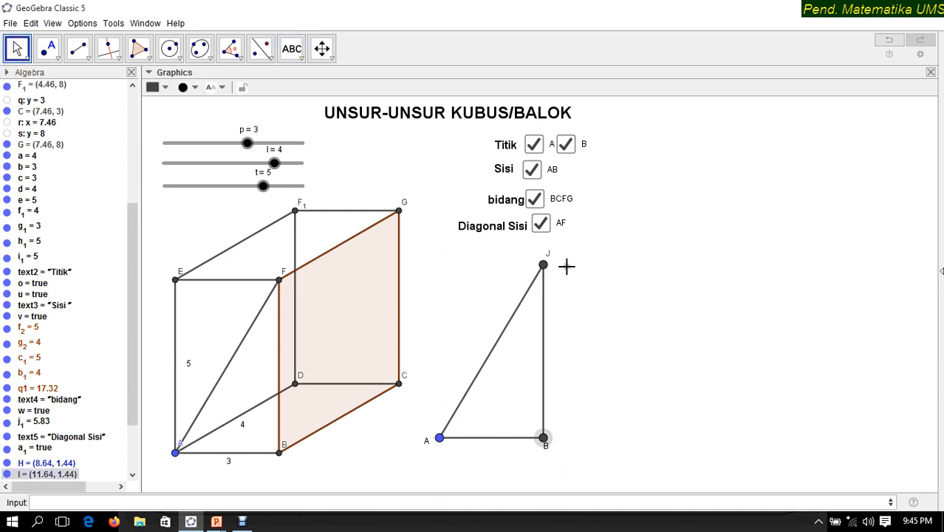
{"action": "right_click", "coordinate": [544, 265]}
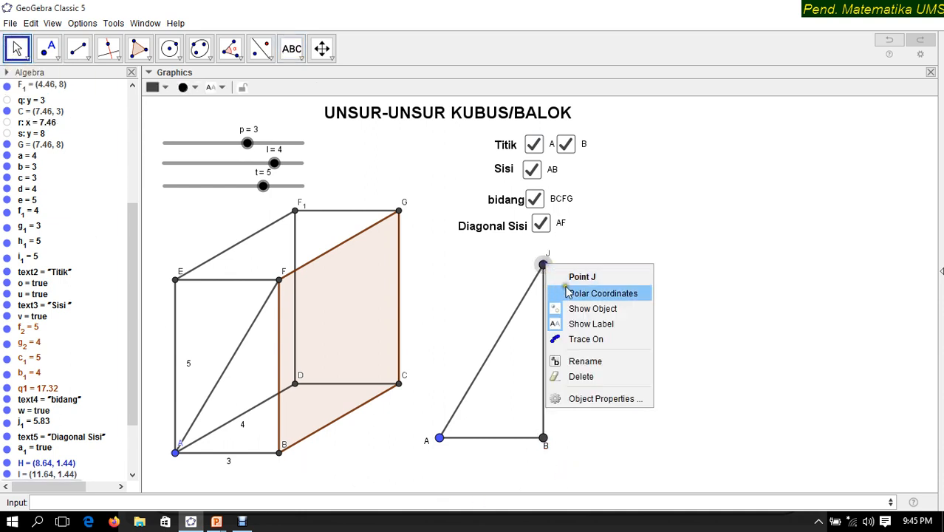
{"action": "left_click", "coordinate": [576, 323]}
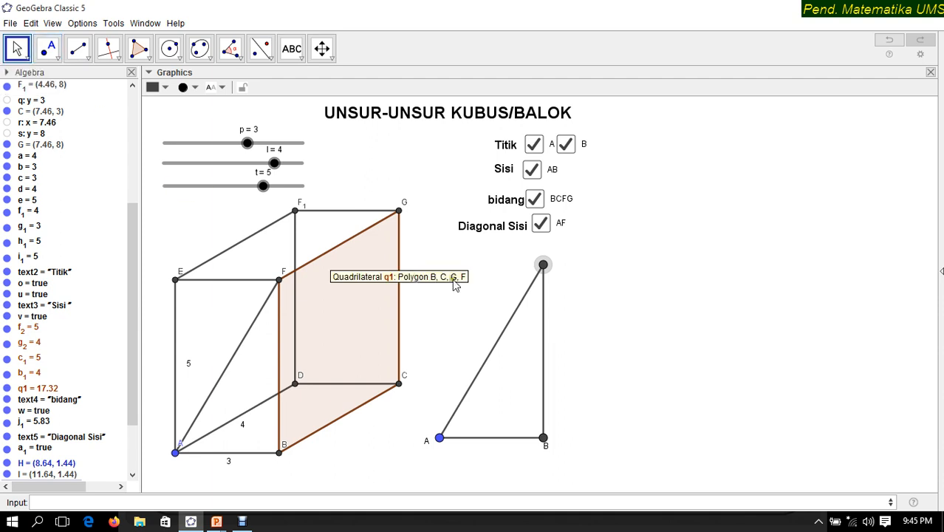
- Add the text "F" beside the triangle's upper vertex and close the Algebra view
{"action": "left_click", "coordinate": [292, 48]}
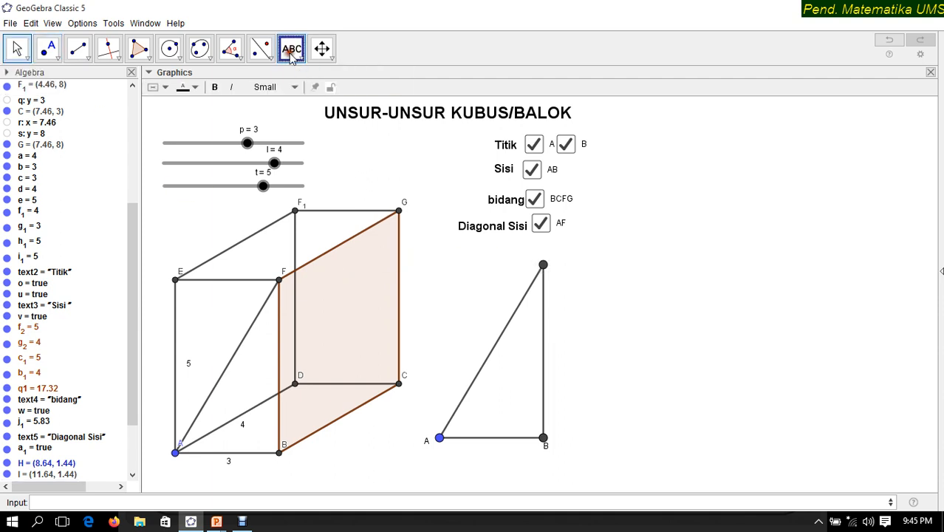
{"action": "left_click", "coordinate": [556, 269]}
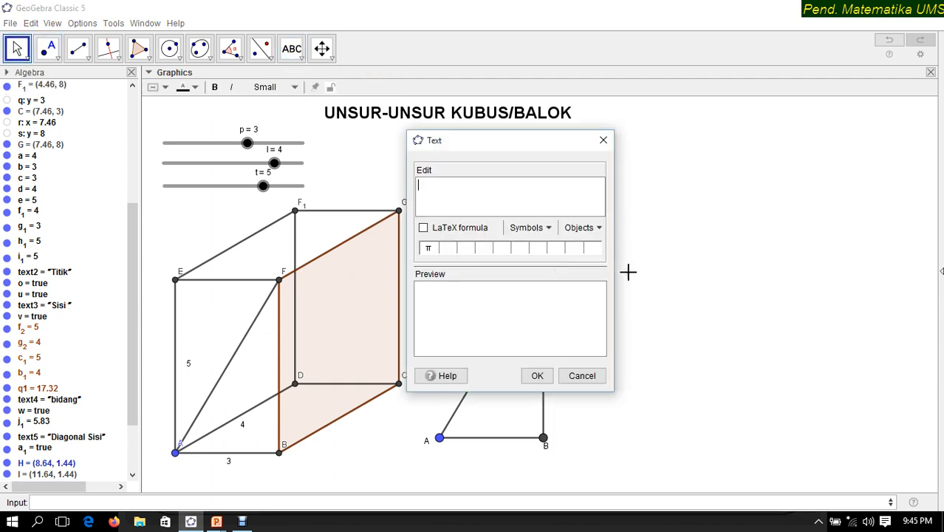
{"action": "type", "text": "F"}
{"action": "left_click", "coordinate": [537, 376]}
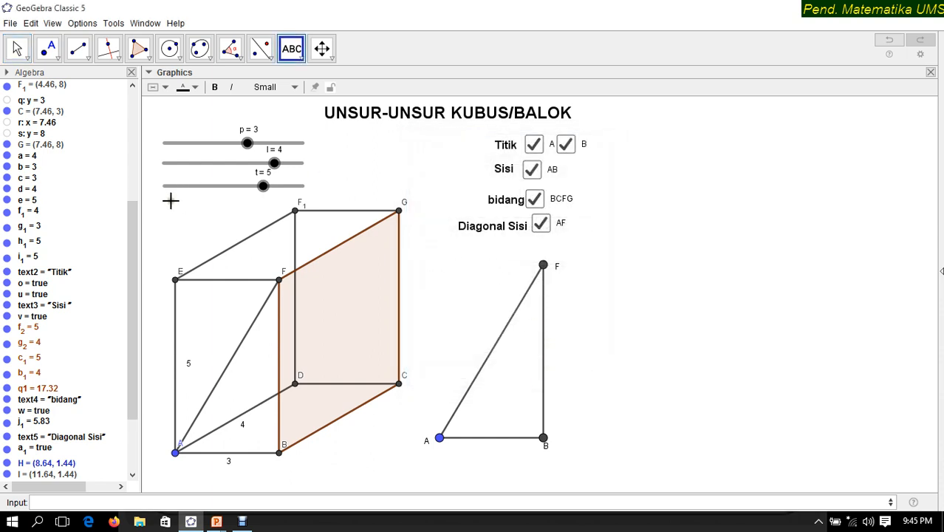
{"action": "left_click", "coordinate": [17, 49]}
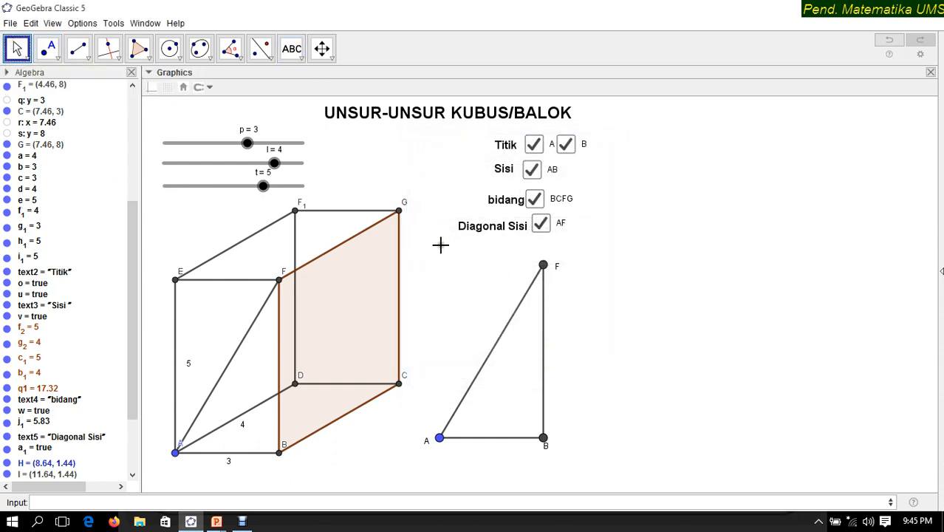
{"action": "left_click", "coordinate": [131, 72]}
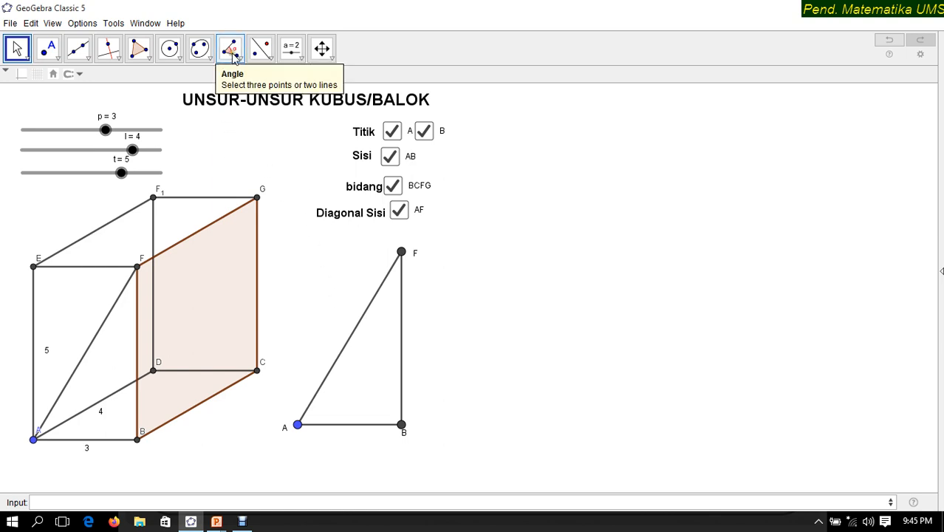
- Mark the angle at vertex B of the separate triangle using its vertices F, B and A
{"action": "left_click", "coordinate": [230, 48]}
{"action": "left_click", "coordinate": [401, 252]}
{"action": "left_click", "coordinate": [401, 425]}
{"action": "left_click", "coordinate": [300, 432]}
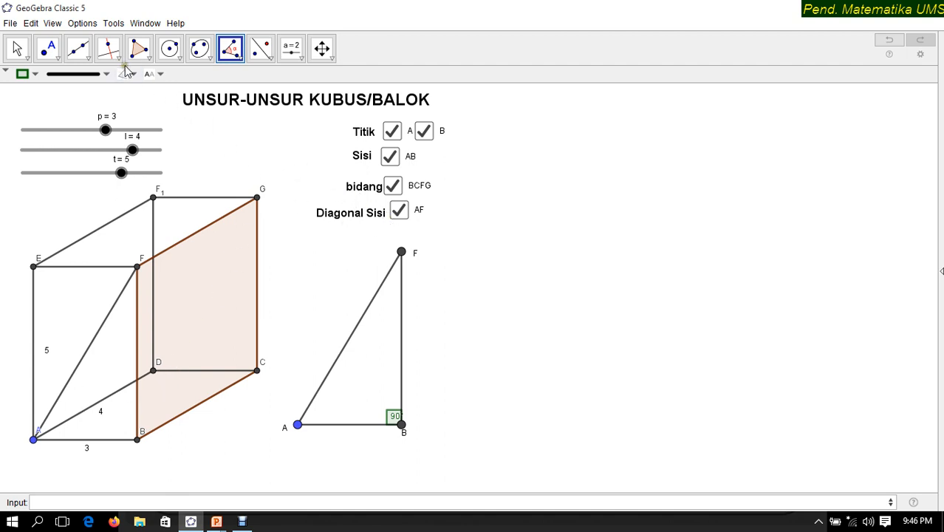
- Add the text "DIAGONAL SISI AF" and place it just above the triangle's vertex F
{"action": "left_click", "coordinate": [305, 55]}
{"action": "left_click", "coordinate": [314, 106]}
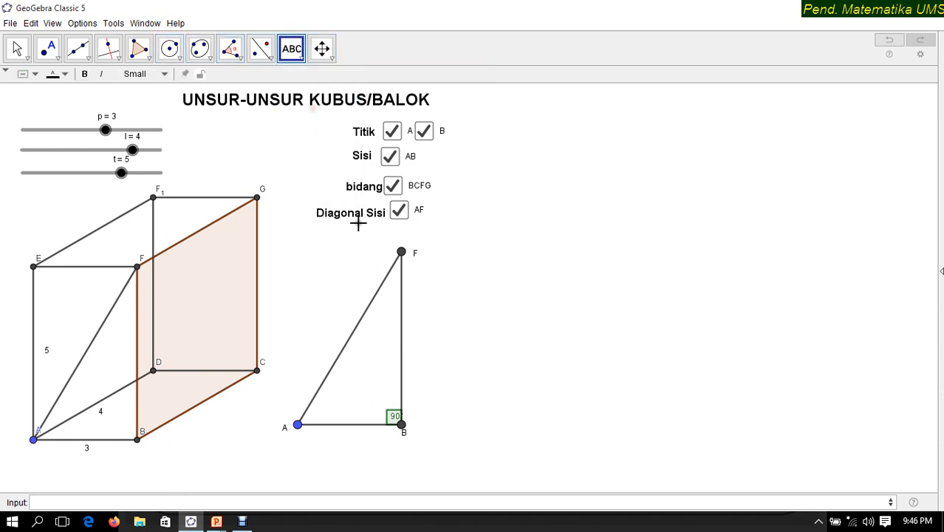
{"action": "left_click", "coordinate": [416, 234]}
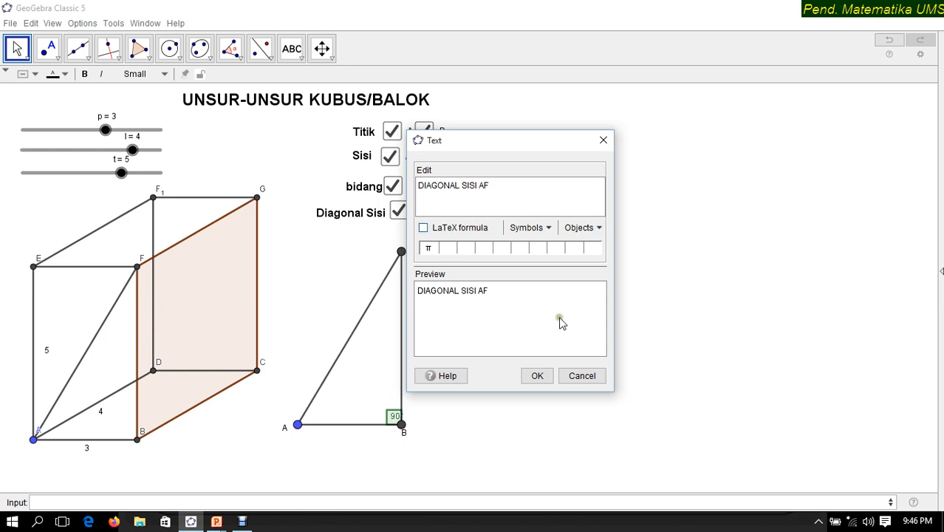
{"action": "left_click", "coordinate": [539, 376]}
{"action": "left_click", "coordinate": [17, 50]}
{"action": "left_click_drag", "start_coordinate": [442, 237], "coordinate": [384, 241]}
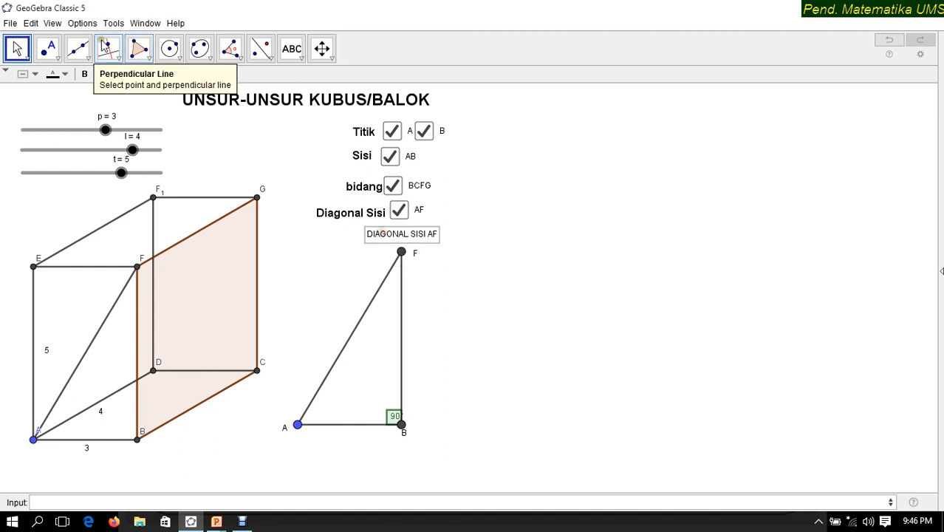
- Make the "DIAGONAL SISI AF" text bold and Medium in size, and move it up and right of the triangle's vertex F
{"action": "left_click", "coordinate": [84, 73]}
{"action": "left_click", "coordinate": [140, 76]}
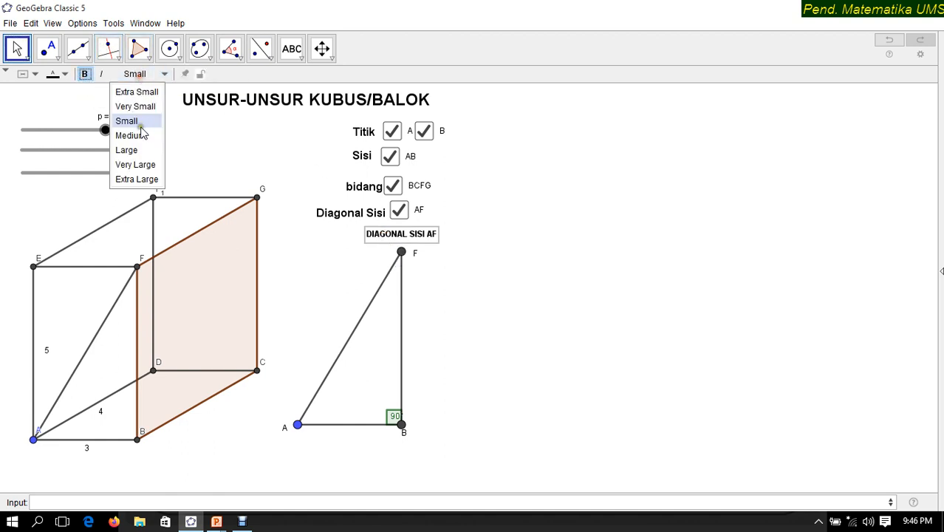
{"action": "left_click", "coordinate": [137, 138]}
{"action": "left_click", "coordinate": [474, 267]}
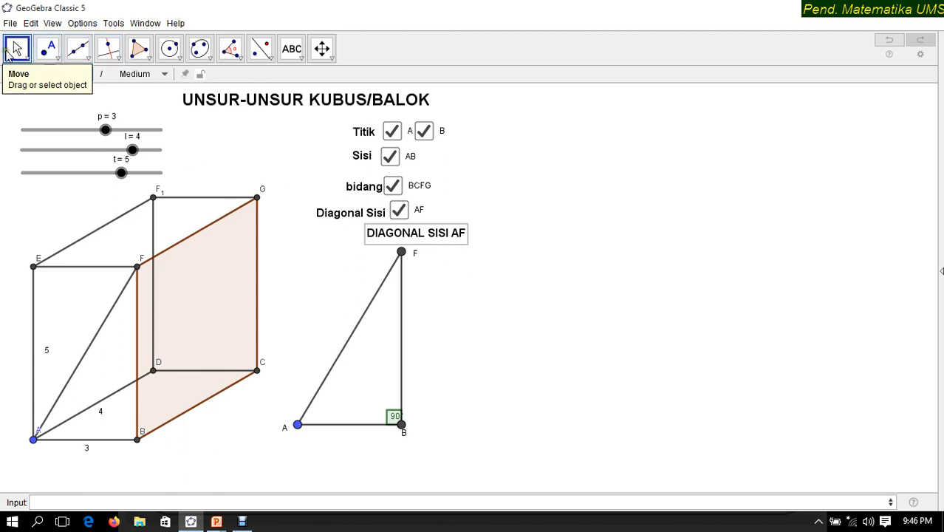
{"action": "left_click_drag", "start_coordinate": [407, 237], "coordinate": [468, 240]}
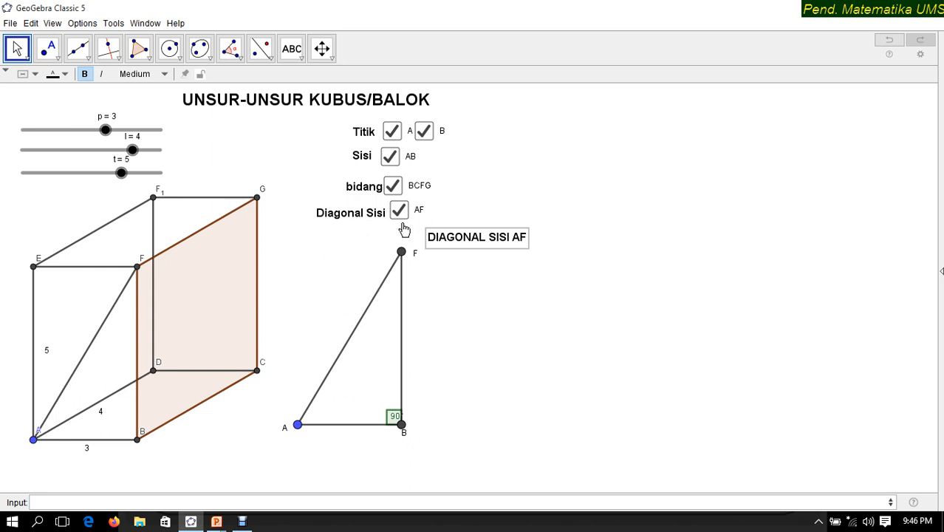
- Fix the "Diagonal Sisi" text and give it an absolute position on screen
{"action": "scroll", "coordinate": [404, 229], "scroll_direction": "down", "scroll_amount": 1}
{"action": "scroll", "coordinate": [413, 275], "scroll_direction": "down", "scroll_amount": 1}
{"action": "scroll", "coordinate": [414, 276], "scroll_direction": "up", "scroll_amount": 2}
{"action": "right_click", "coordinate": [353, 211]}
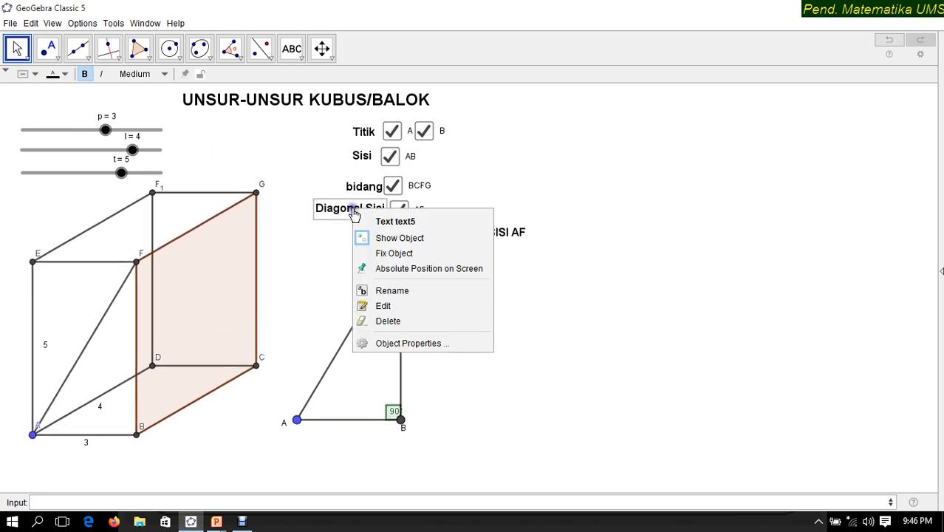
{"action": "left_click", "coordinate": [384, 255]}
{"action": "right_click", "coordinate": [346, 223]}
{"action": "left_click", "coordinate": [384, 260]}
- Fix the "DIAGONAL SISI AF" text and give it an absolute position on screen
{"action": "right_click", "coordinate": [440, 234]}
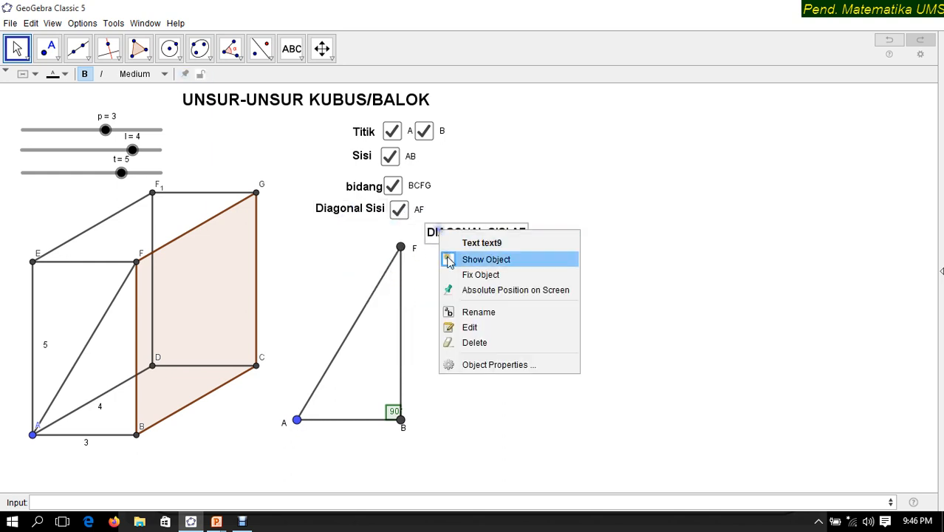
{"action": "left_click", "coordinate": [467, 275]}
{"action": "right_click", "coordinate": [449, 237]}
{"action": "left_click", "coordinate": [462, 297]}
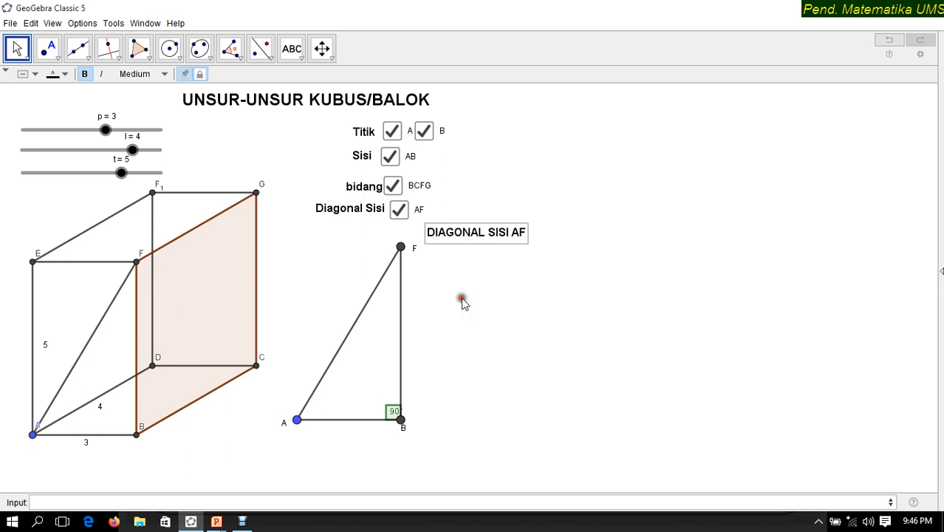
- Shrink the cuboid and triangle by zooming out and shift the drawing to leave room beside the triangle
{"action": "scroll", "coordinate": [378, 267], "scroll_direction": "down", "scroll_amount": 3}
{"action": "scroll", "coordinate": [371, 268], "scroll_direction": "up", "scroll_amount": 4}
{"action": "scroll", "coordinate": [362, 270], "scroll_direction": "down", "scroll_amount": 3}
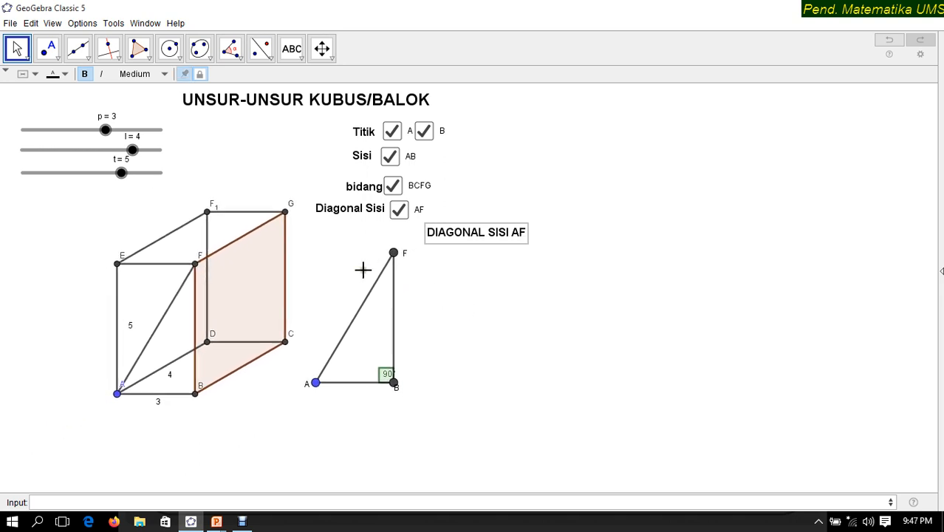
{"action": "scroll", "coordinate": [362, 269], "scroll_direction": "down", "scroll_amount": 1}
{"action": "left_click", "coordinate": [321, 49]}
{"action": "mouse_move", "coordinate": [307, 315]}
{"action": "left_mouse_down"}
{"action": "mouse_move", "coordinate": [314, 329]}
{"action": "mouse_move", "coordinate": [296, 318]}
{"action": "left_mouse_up"}
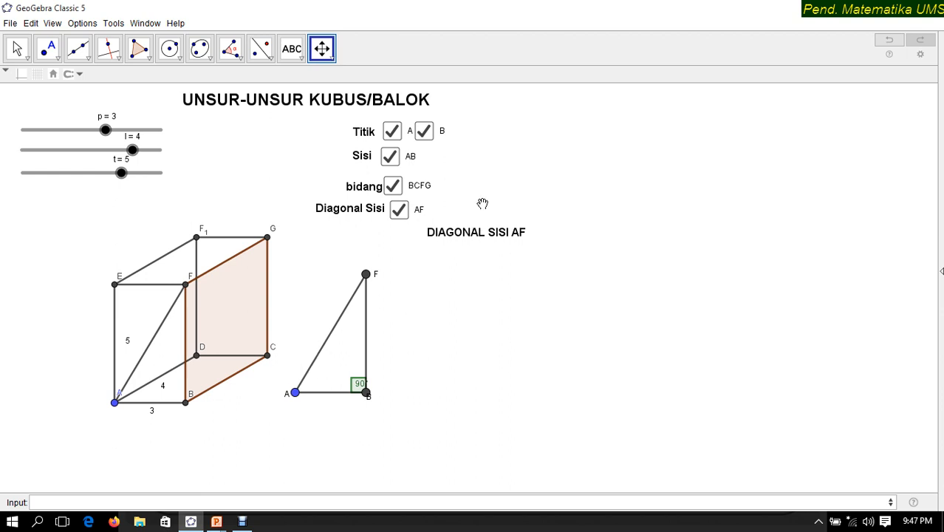
- Start a text below the "DIAGONAL SISI AF" heading with "AF=", make it a LaTeX formula and insert a square root
{"action": "left_click", "coordinate": [299, 62]}
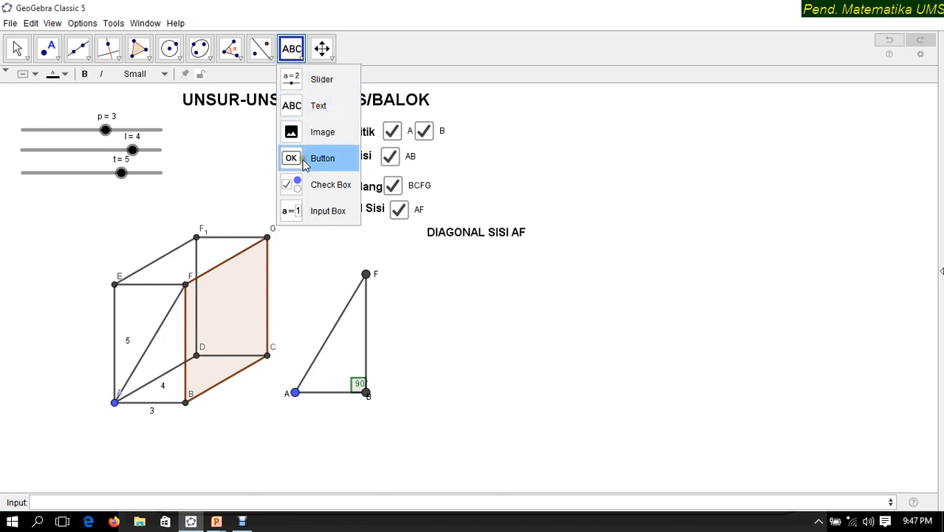
{"action": "left_click", "coordinate": [297, 110]}
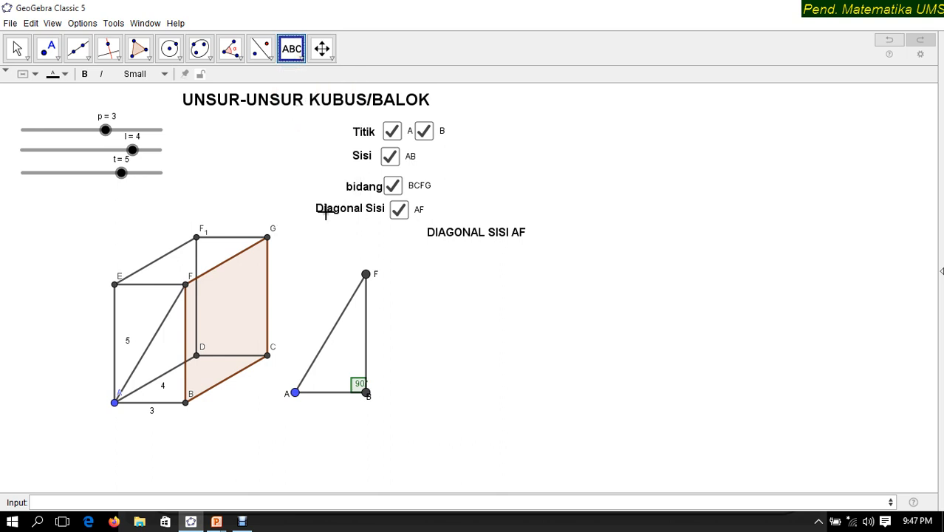
{"action": "left_click", "coordinate": [425, 267]}
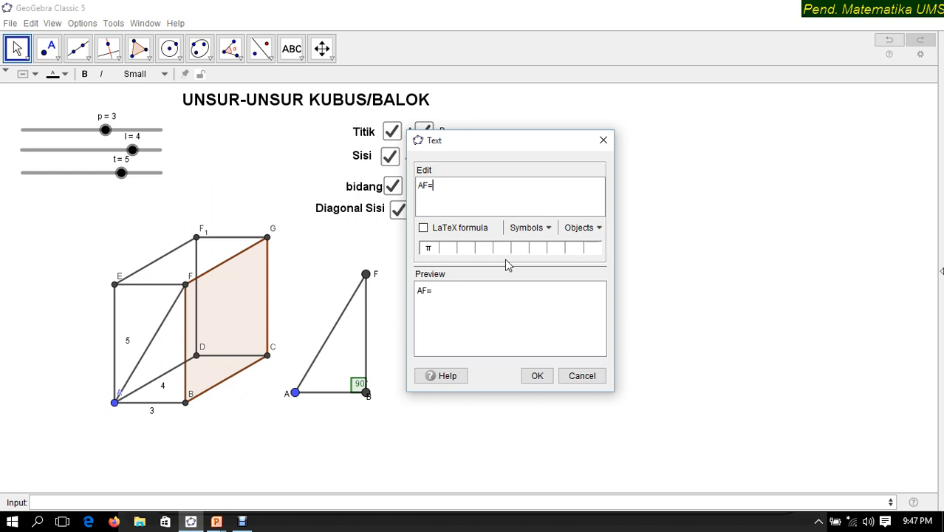
{"action": "left_click", "coordinate": [458, 228]}
{"action": "left_click", "coordinate": [488, 230]}
{"action": "mouse_move", "coordinate": [518, 267]}
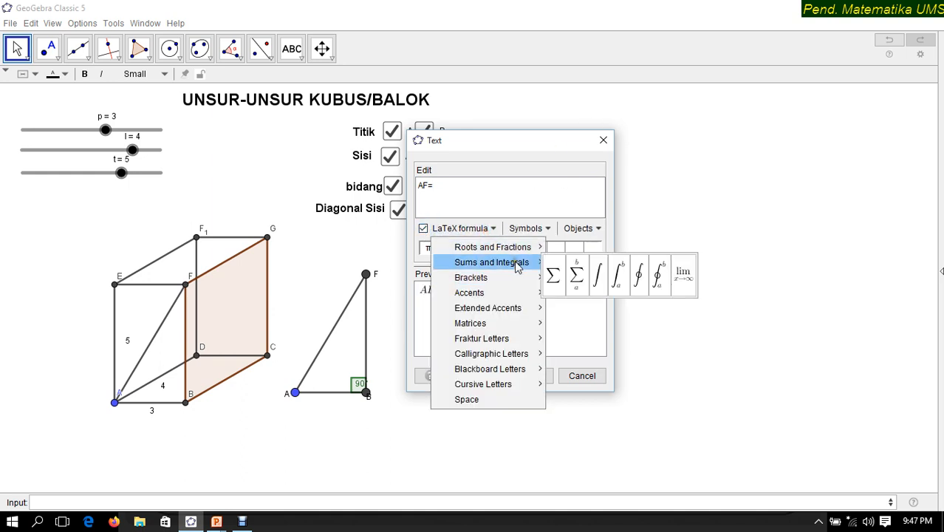
{"action": "left_click", "coordinate": [595, 252]}
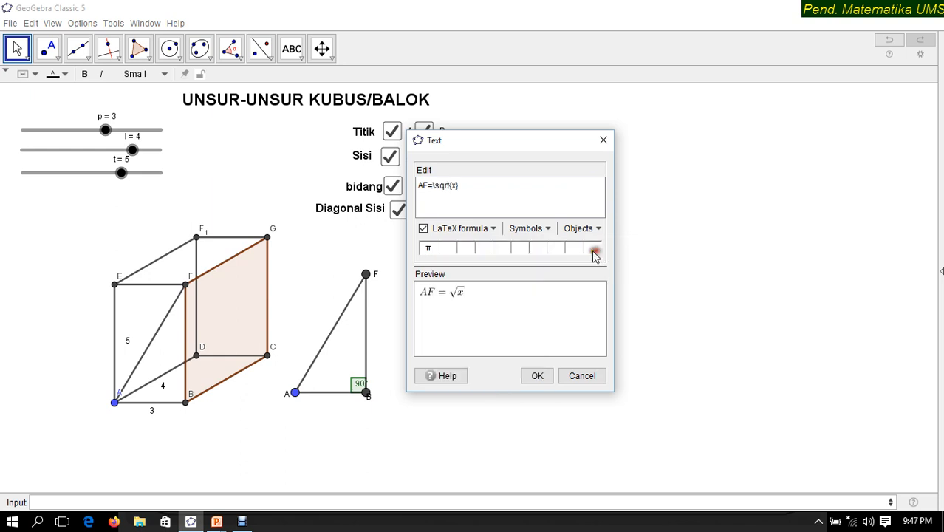
- Fill the square root with AB^{2}+BF^2, place the formula text and fix it in position
{"action": "left_click_drag", "start_coordinate": [458, 185], "coordinate": [454, 185]}
{"action": "left_click", "coordinate": [457, 228]}
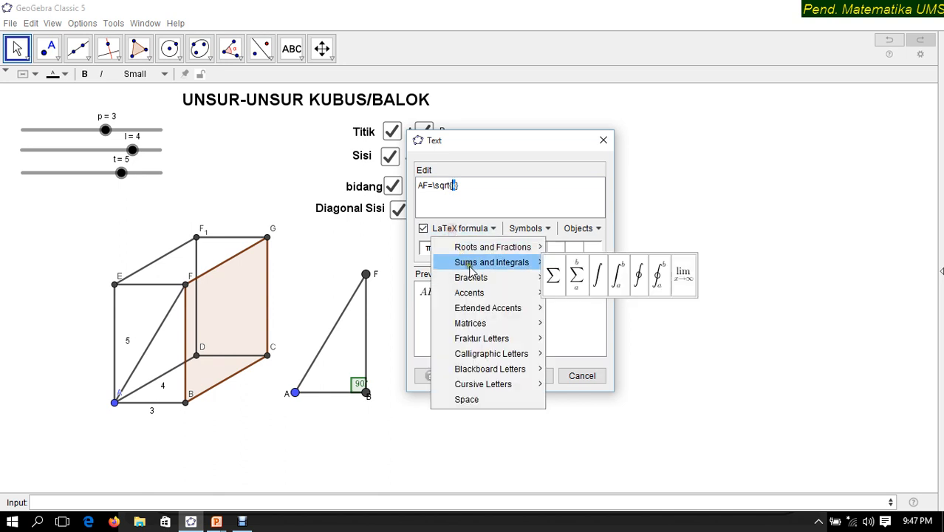
{"action": "mouse_move", "coordinate": [472, 253]}
{"action": "left_click", "coordinate": [565, 254]}
{"action": "left_click", "coordinate": [456, 185]}
{"action": "key", "text": "BackSpace"}
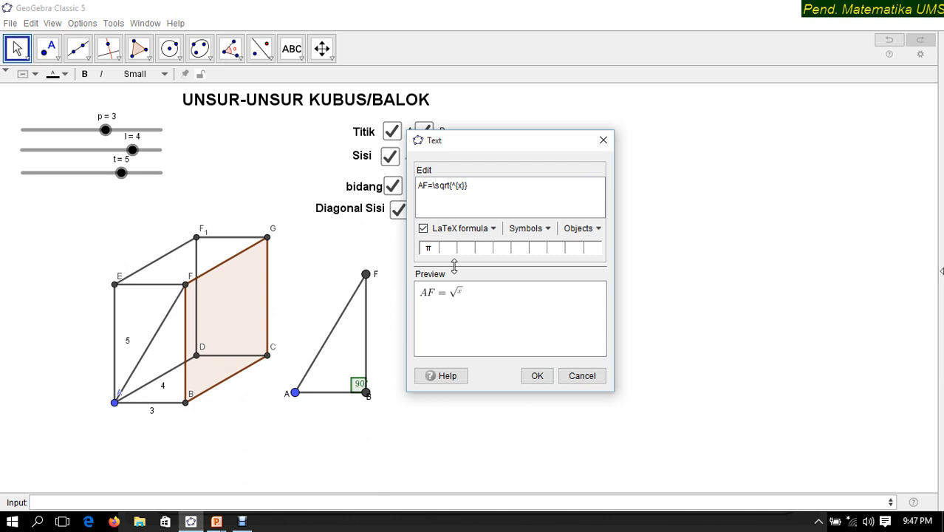
{"action": "type", "text": "AB"}
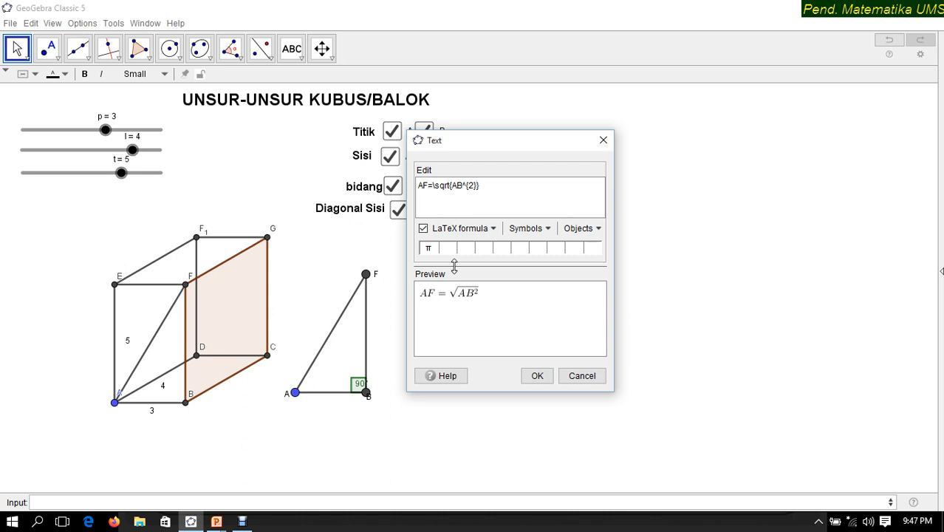
{"action": "type", "text": "+BF^2"}
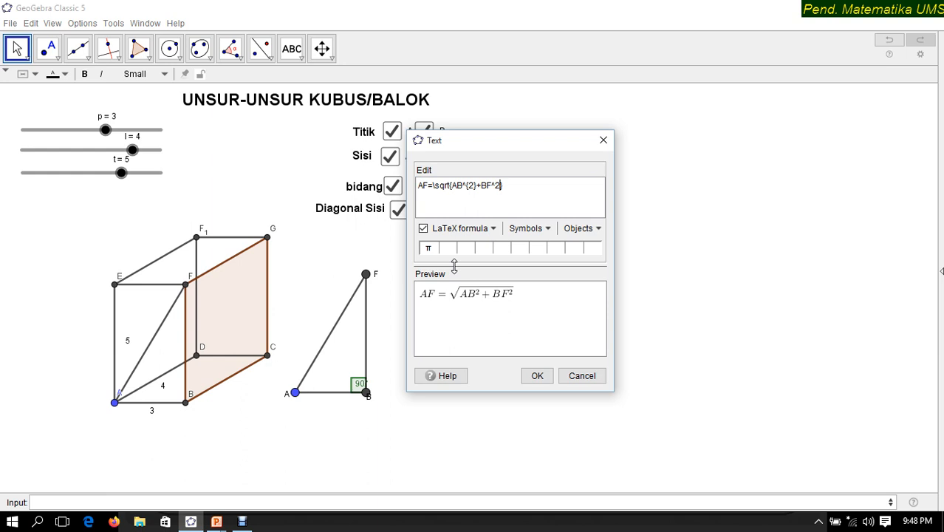
{"action": "left_click", "coordinate": [537, 376]}
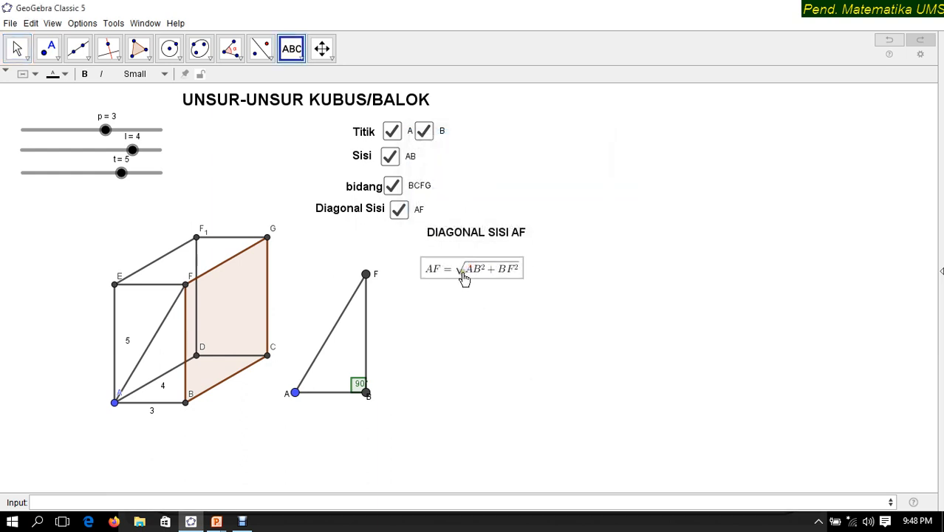
{"action": "left_click", "coordinate": [198, 75]}
- Start a second LaTeX text "AF=" with a square root below the first formula, moving the dialog clear of the drawing
{"action": "left_click", "coordinate": [422, 294]}
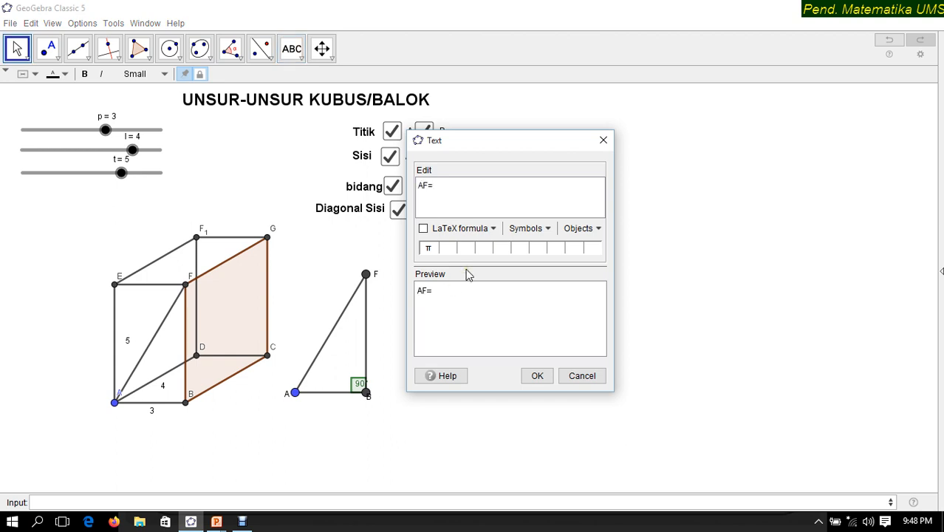
{"action": "left_click", "coordinate": [424, 228]}
{"action": "left_click", "coordinate": [479, 229]}
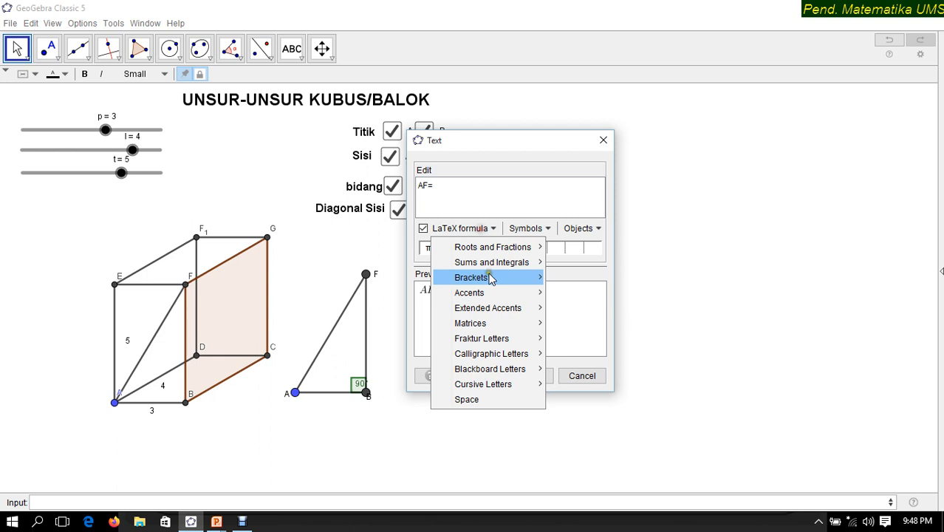
{"action": "mouse_move", "coordinate": [502, 248]}
{"action": "left_click", "coordinate": [598, 253]}
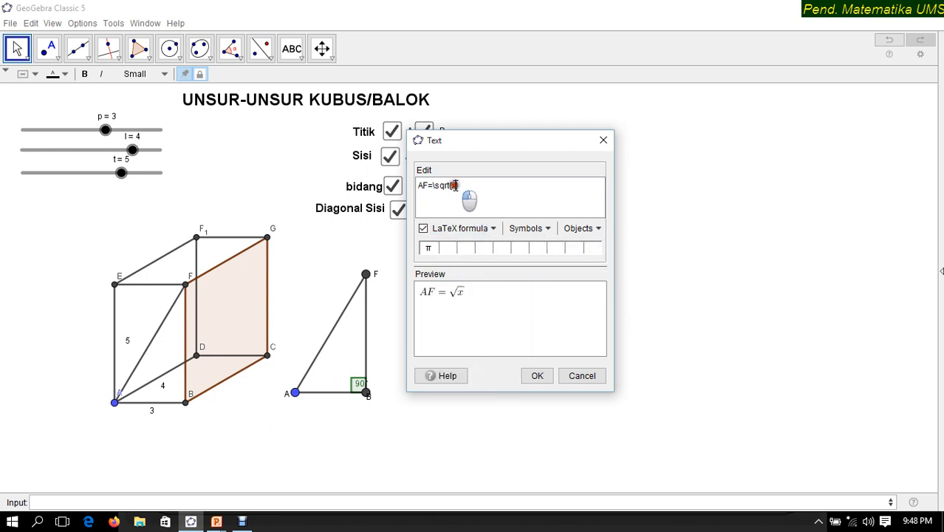
{"action": "left_click_drag", "start_coordinate": [481, 147], "coordinate": [643, 156]}
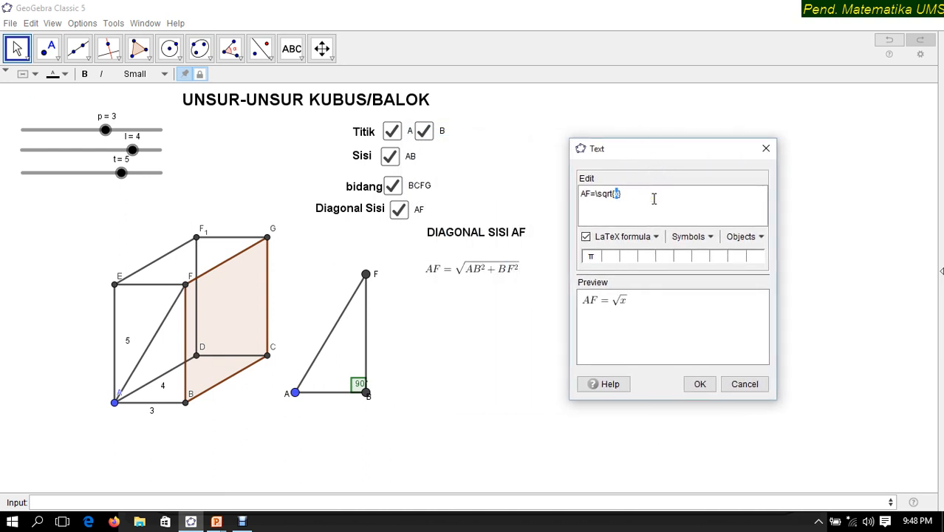
- Fill the root with the linked lengths of the cuboid's edges AB and BF, each squared and added, and place the text
{"action": "left_click", "coordinate": [167, 407]}
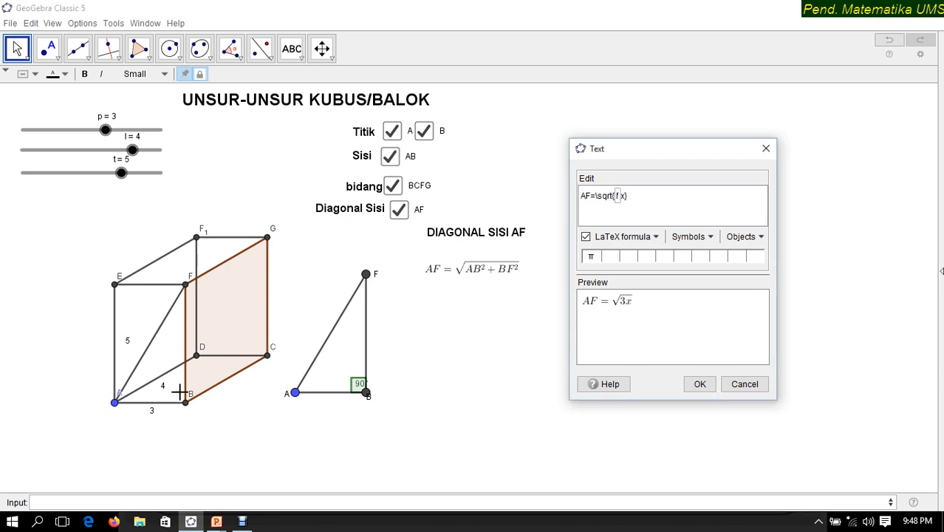
{"action": "type", "text": "^2"}
{"action": "type", "text": "+"}
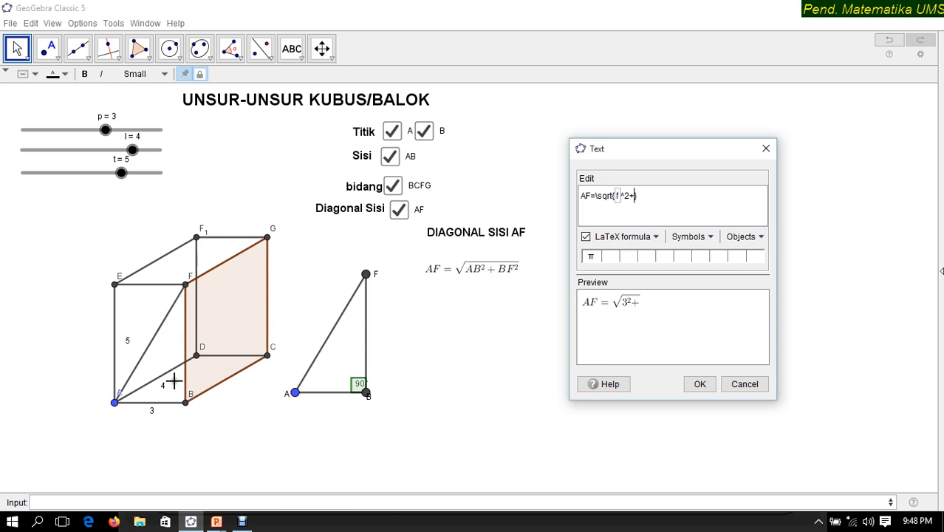
{"action": "left_click", "coordinate": [186, 365]}
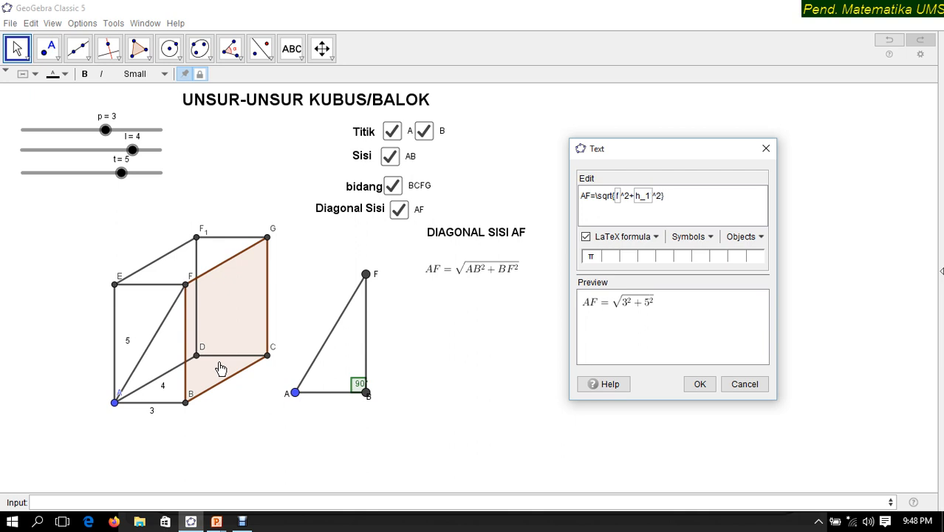
{"action": "left_click", "coordinate": [702, 388]}
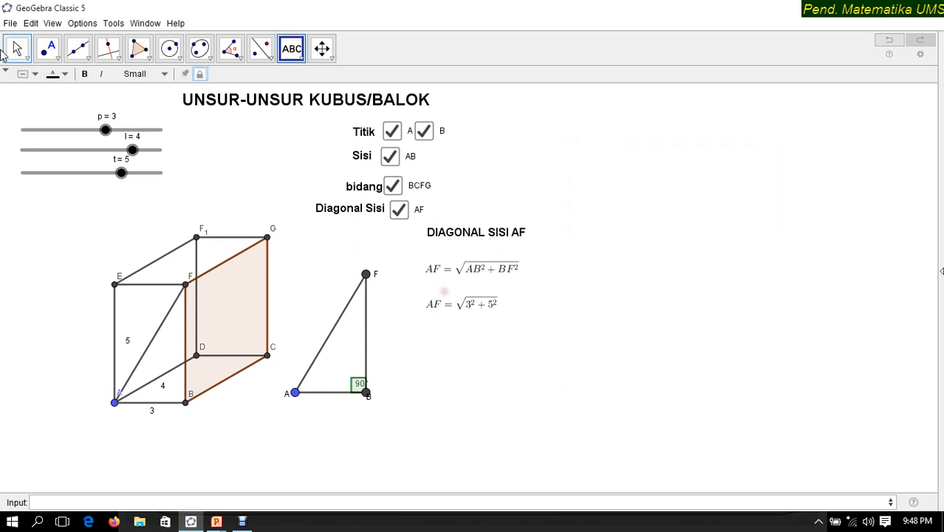
- Unfix the second AF formula, move it closer beneath the first, then fix it again with an absolute screen position
{"action": "left_click", "coordinate": [18, 49]}
{"action": "left_click", "coordinate": [451, 304]}
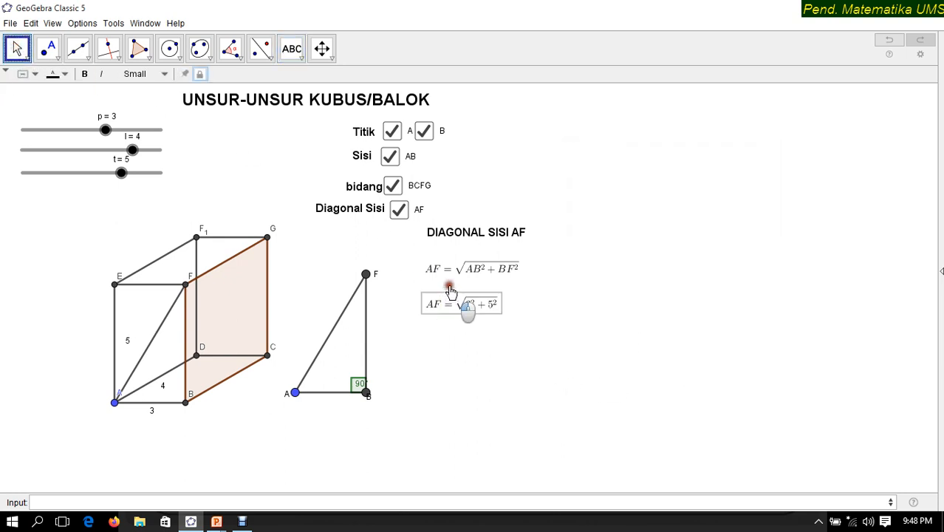
{"action": "left_click", "coordinate": [199, 74]}
{"action": "left_click_drag", "start_coordinate": [453, 300], "coordinate": [447, 290]}
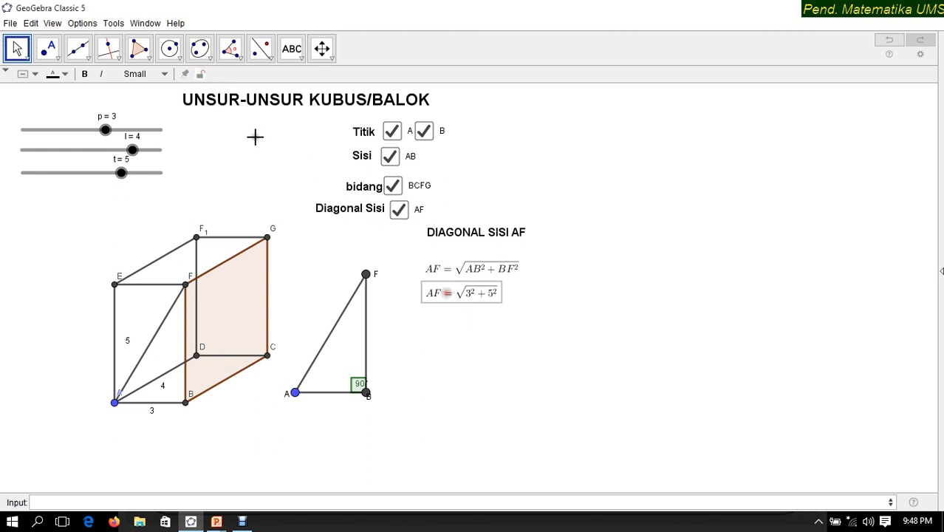
{"action": "left_click", "coordinate": [200, 74]}
{"action": "left_click", "coordinate": [186, 74]}
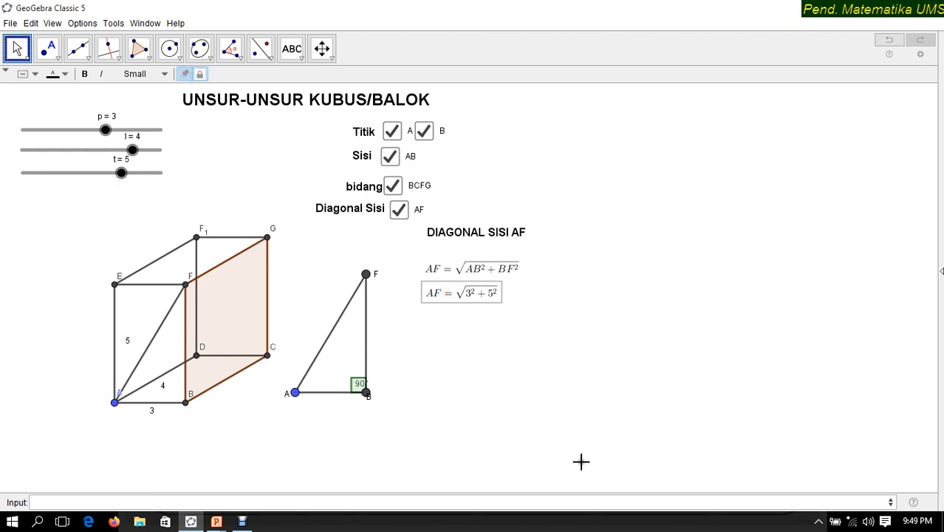
- Start a third LaTeX text "AF=" with an empty square root below the second AF formula
{"action": "left_click", "coordinate": [292, 49]}
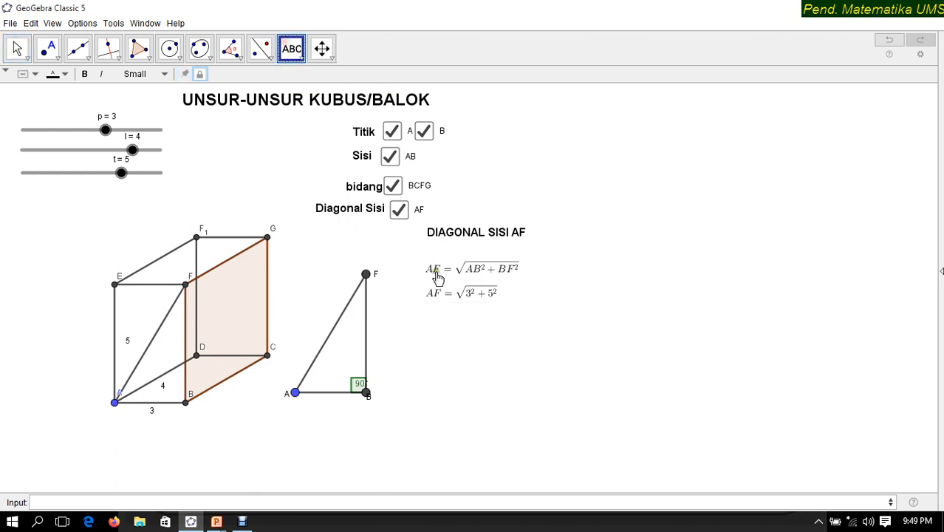
{"action": "left_click", "coordinate": [428, 313]}
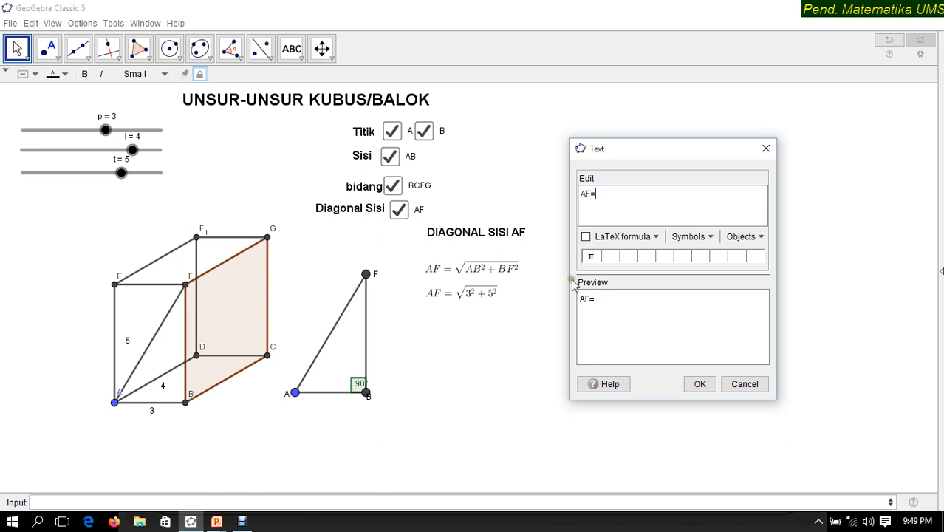
{"action": "left_click", "coordinate": [610, 238]}
{"action": "mouse_move", "coordinate": [665, 262]}
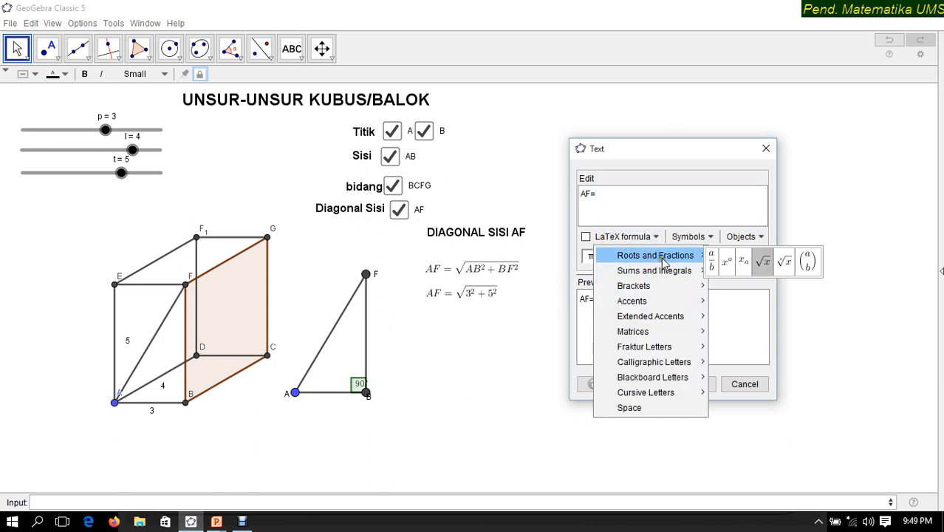
{"action": "left_click", "coordinate": [763, 262]}
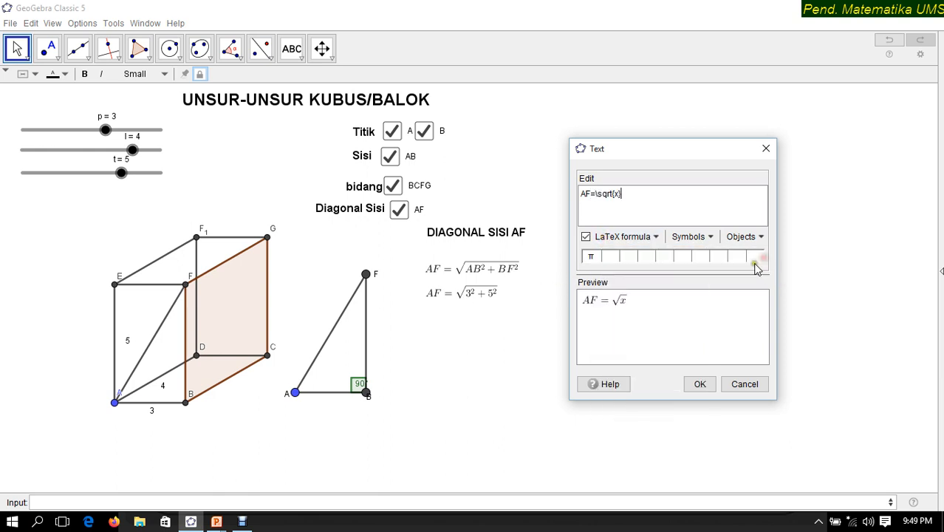
{"action": "left_click", "coordinate": [619, 193]}
{"action": "key", "text": "BackSpace"}
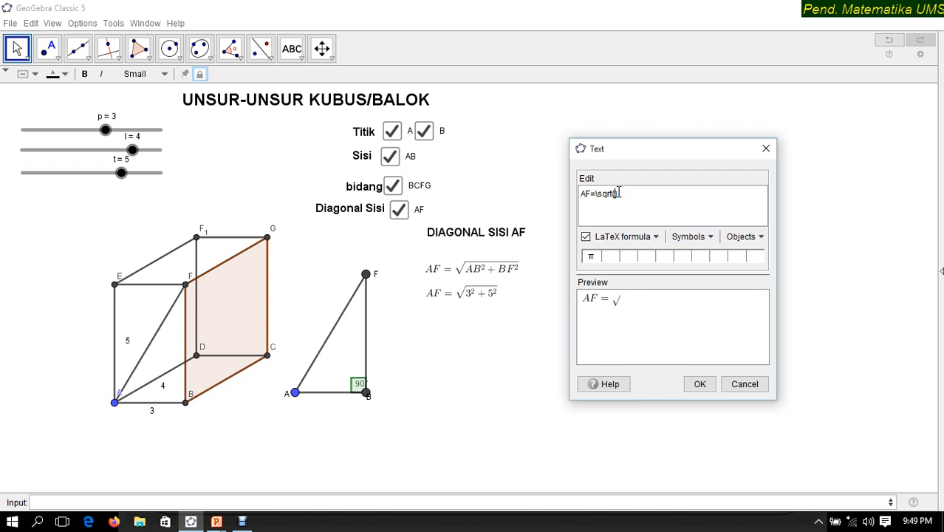
{"action": "left_click", "coordinate": [743, 237]}
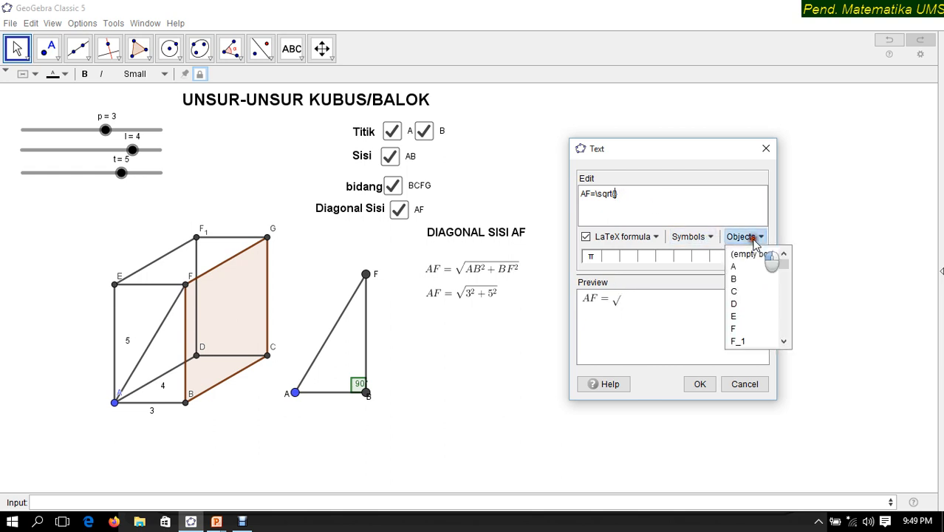
{"action": "left_click", "coordinate": [738, 305]}
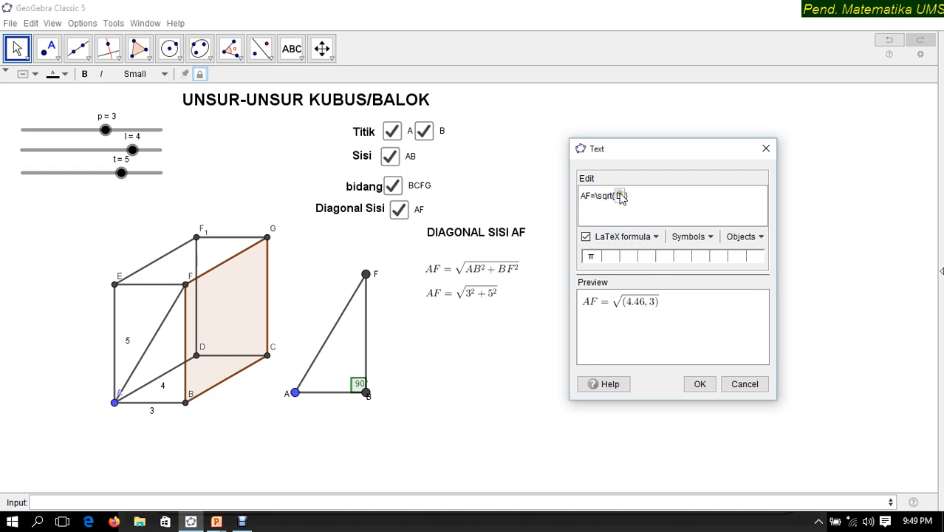
{"action": "key", "text": "BackSpace"}
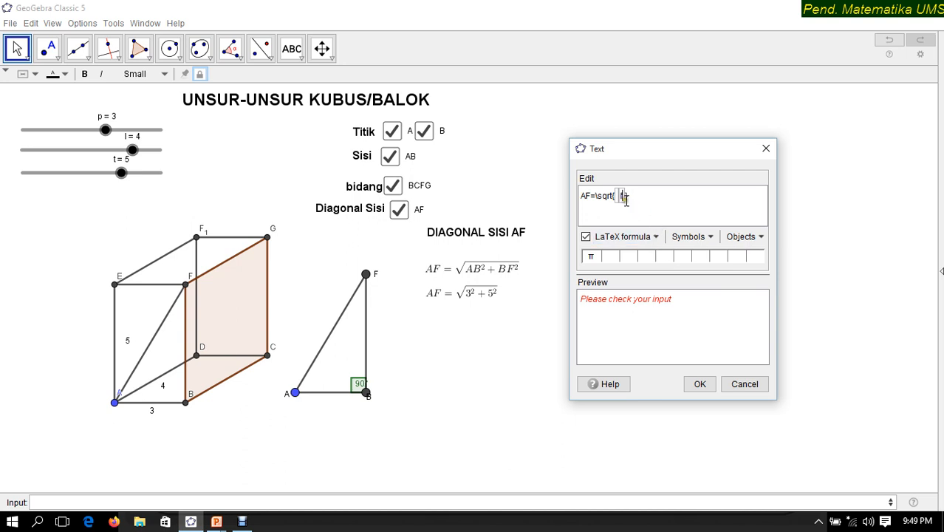
{"action": "key", "text": "BackSpace"}
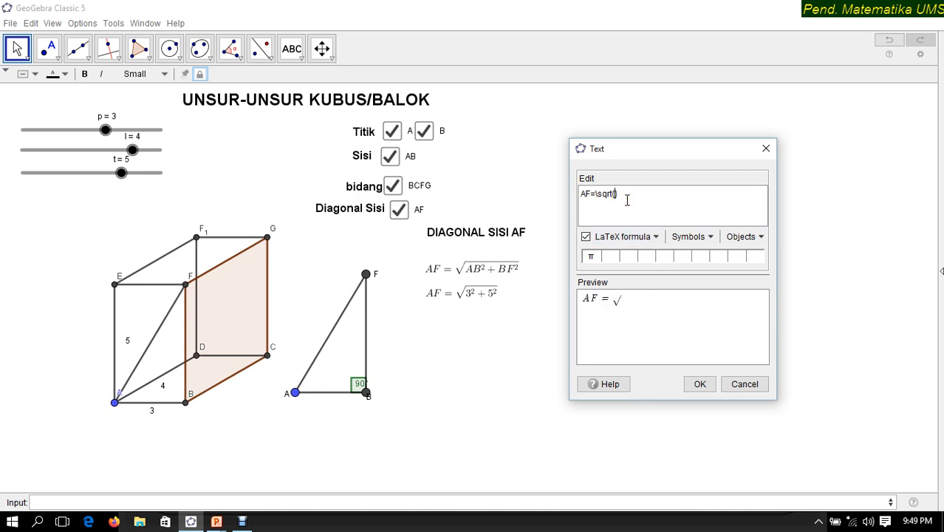
- Insert the linked length f of the cuboid's edge AB into the root and square it inside its box as f^2
{"action": "left_click", "coordinate": [159, 401]}
{"action": "type", "text": "^"}
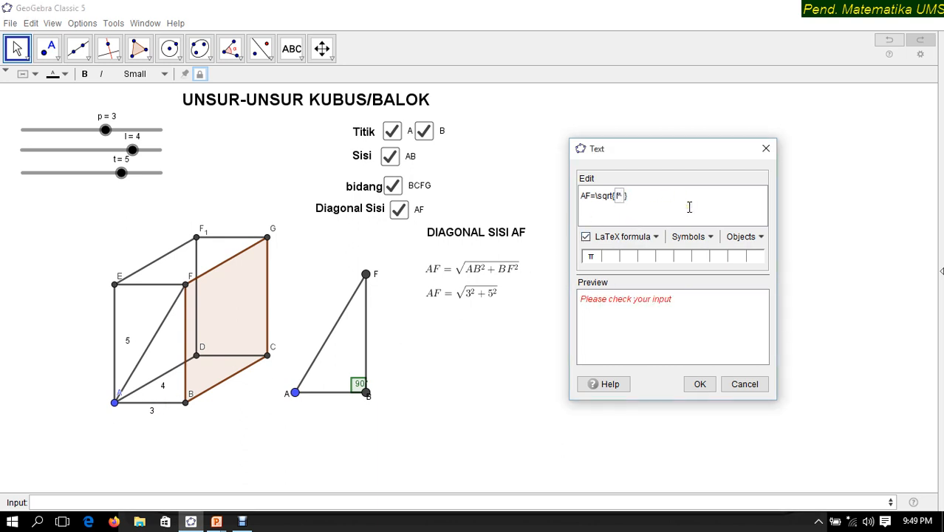
{"action": "type", "text": "2"}
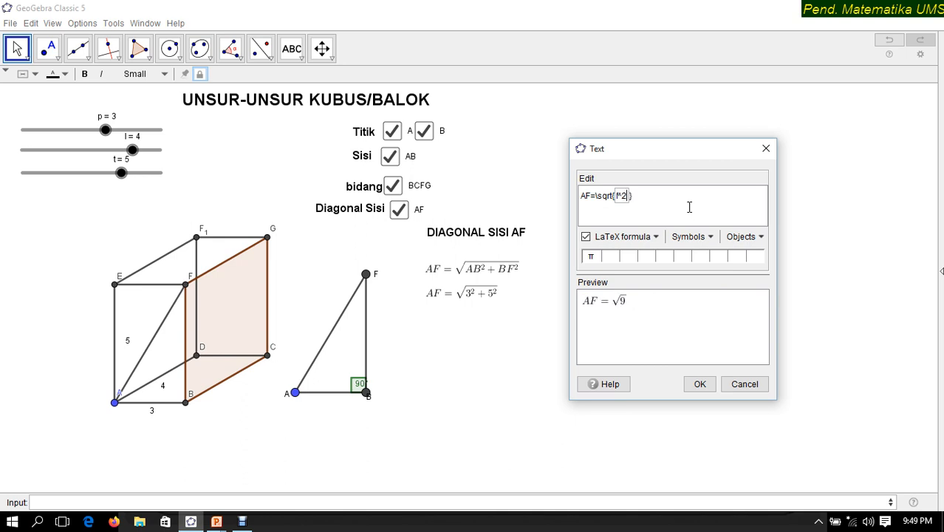
- Add +h_1^2 for the cuboid's edge BF inside the same linked box as f^2
{"action": "type", "text": "+"}
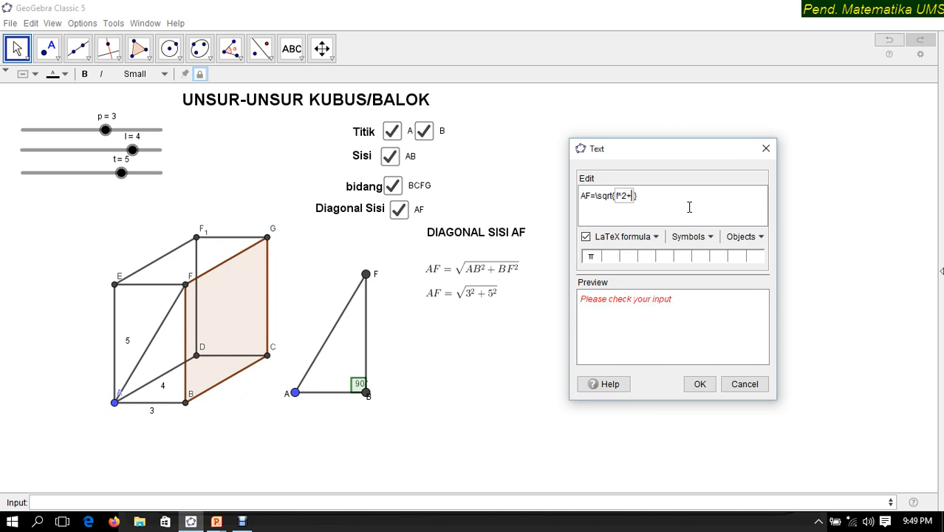
{"action": "left_click", "coordinate": [185, 342]}
{"action": "left_click", "coordinate": [636, 197]}
{"action": "left_click_drag", "start_coordinate": [636, 196], "coordinate": [655, 196]}
{"action": "left_click", "coordinate": [640, 195]}
{"action": "left_click", "coordinate": [650, 216]}
{"action": "type", "text": "h_1"}
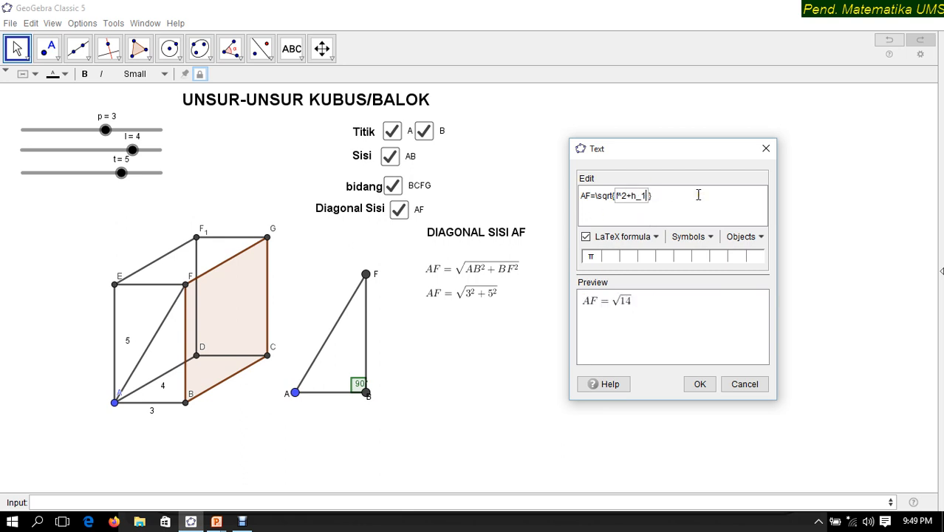
{"action": "type", "text": "6"}
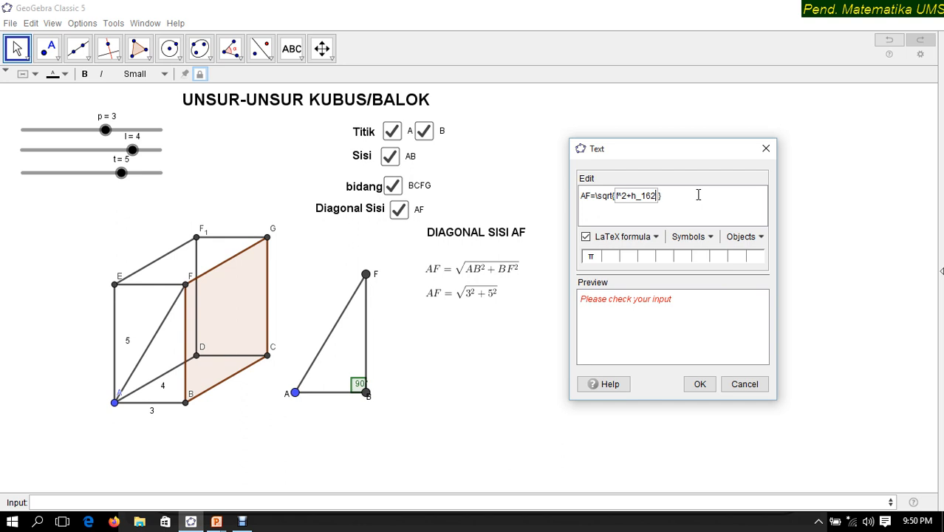
{"action": "key", "text": "BackSpace"}
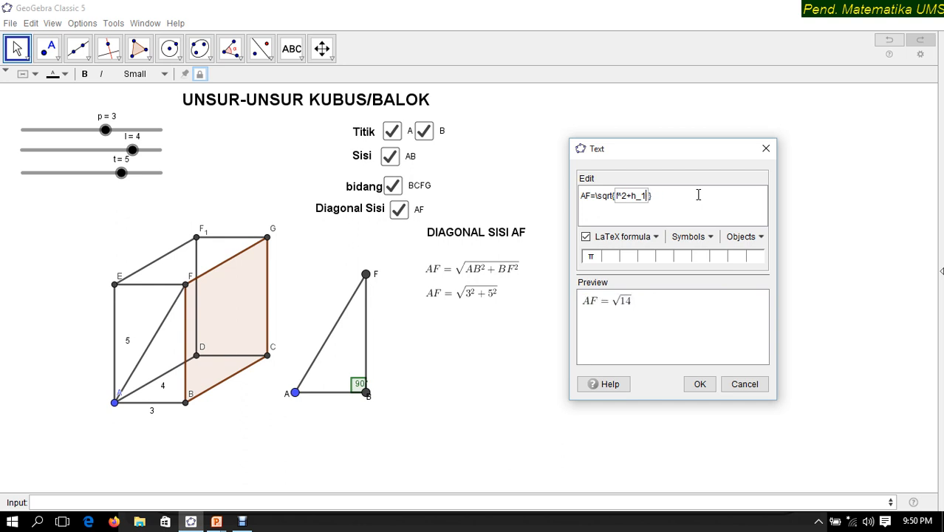
{"action": "type", "text": "^2"}
- Move +h_1^2 out of the f^2 box into the plain text inside the root
{"action": "left_click_drag", "start_coordinate": [626, 197], "coordinate": [657, 199]}
{"action": "key", "text": "ctrl+c"}
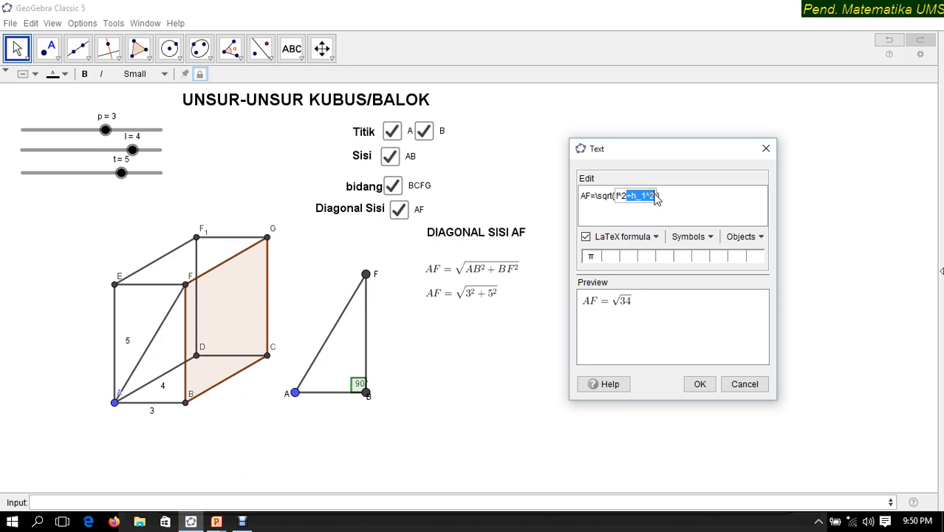
{"action": "key", "text": "BackSpace"}
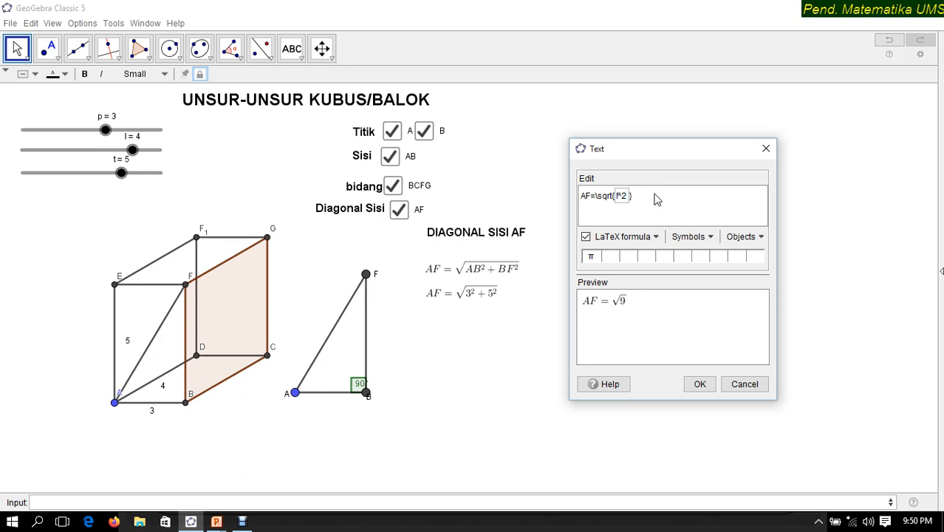
{"action": "left_click", "coordinate": [631, 201]}
{"action": "left_click", "coordinate": [629, 196]}
{"action": "key", "text": "ctrl+v"}
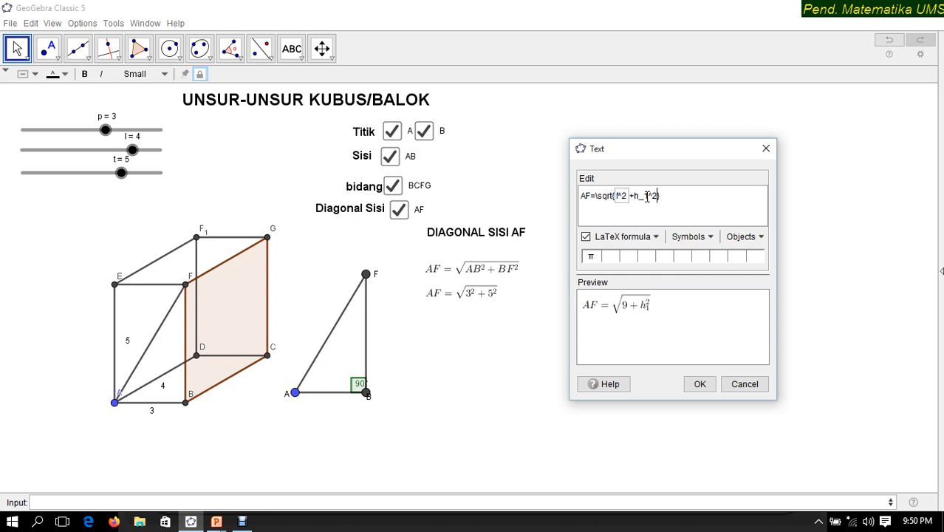
- Replace the plain h_1^2 with a separate linked box containing h_1^2 for edge BF, and place the formula text
{"action": "left_click", "coordinate": [648, 196]}
{"action": "left_click_drag", "start_coordinate": [659, 195], "coordinate": [636, 197]}
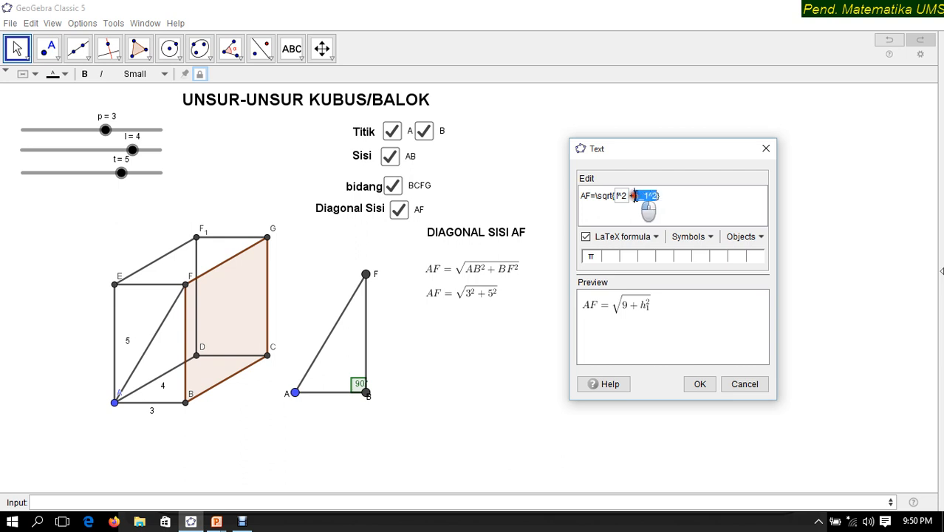
{"action": "key", "text": "BackSpace"}
{"action": "type", "text": "h_1"}
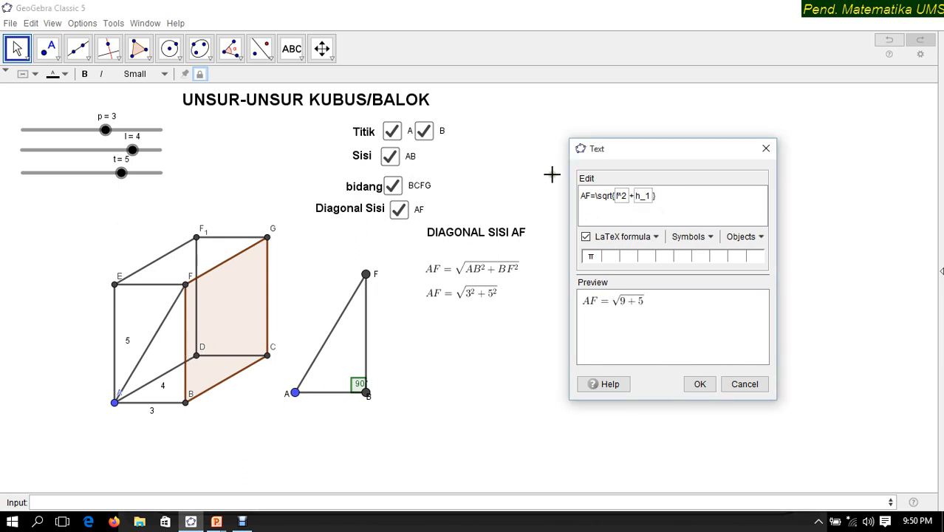
{"action": "left_click", "coordinate": [649, 195]}
{"action": "type", "text": "^2"}
{"action": "left_click", "coordinate": [700, 385]}
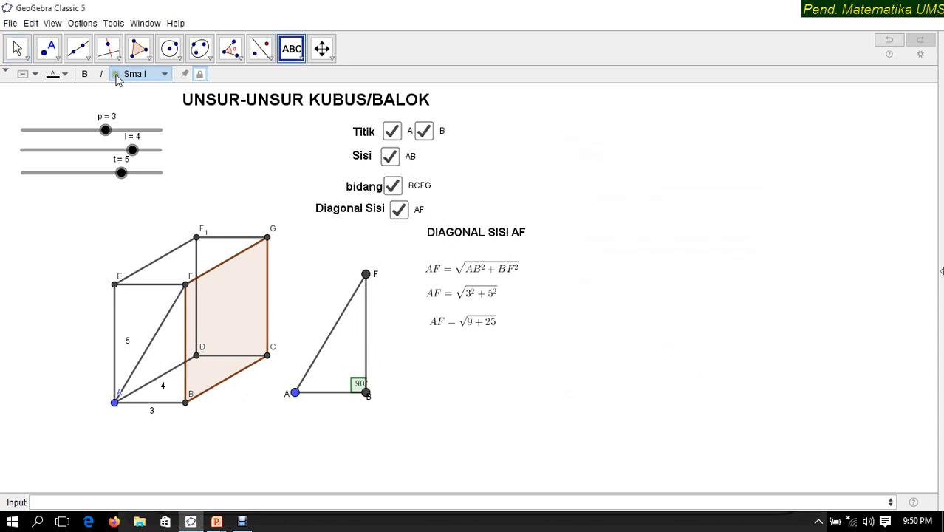
- Move the third AF formula directly beneath the second, aligned with it, and fix its position
{"action": "left_click", "coordinate": [16, 50]}
{"action": "left_click", "coordinate": [449, 314]}
{"action": "left_click_drag", "start_coordinate": [466, 318], "coordinate": [455, 318]}
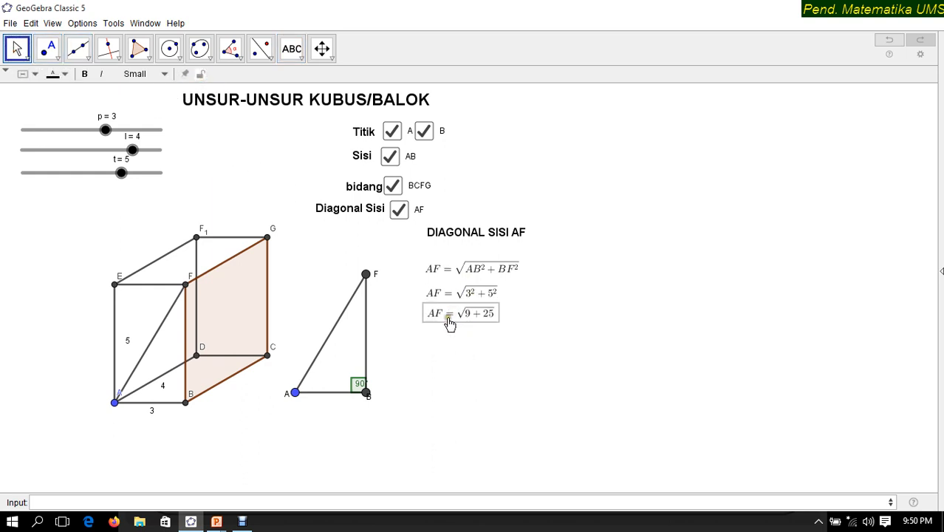
{"action": "right_click", "coordinate": [452, 316]}
{"action": "left_click", "coordinate": [480, 377]}
{"action": "right_click", "coordinate": [449, 316]}
{"action": "left_click", "coordinate": [482, 377]}
- Start a fourth LaTeX text "AF=" with a square root below the third AF formula
{"action": "left_click", "coordinate": [287, 56]}
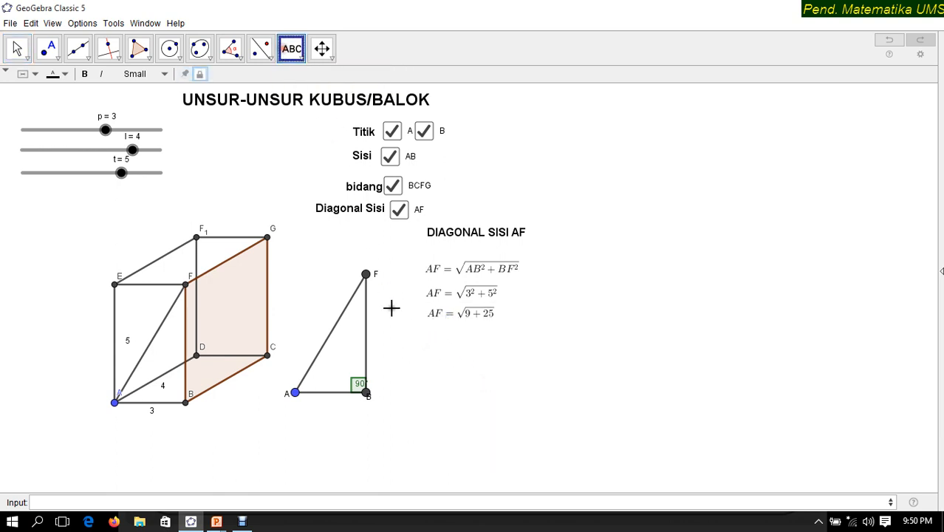
{"action": "left_click", "coordinate": [427, 334]}
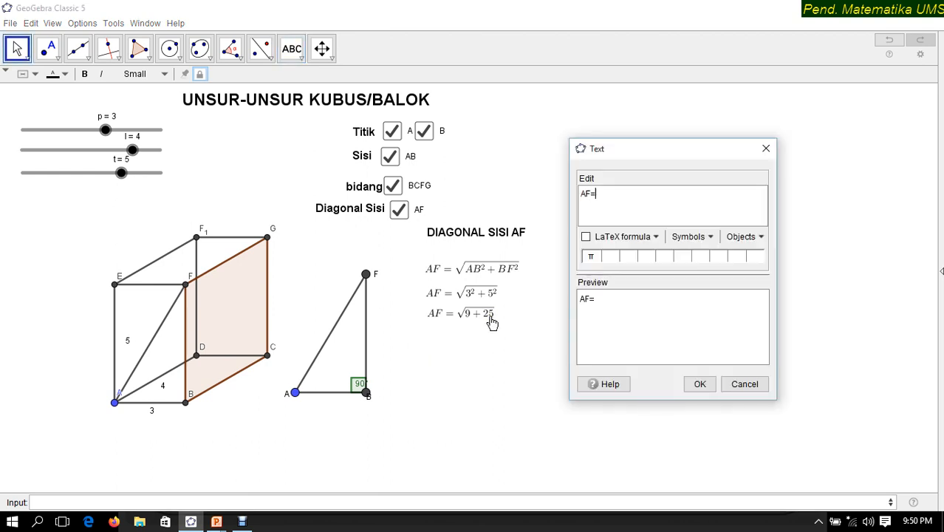
{"action": "left_click", "coordinate": [641, 238]}
{"action": "mouse_move", "coordinate": [669, 255]}
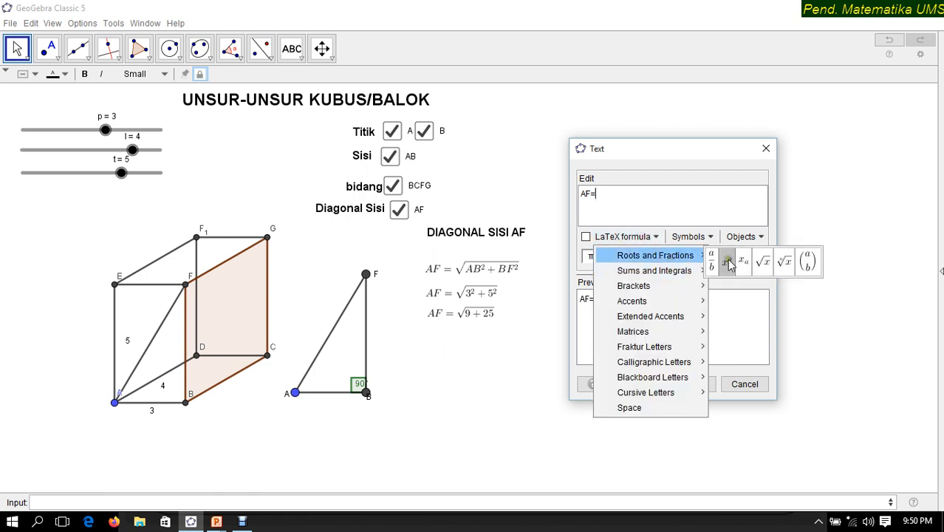
{"action": "left_click", "coordinate": [764, 263]}
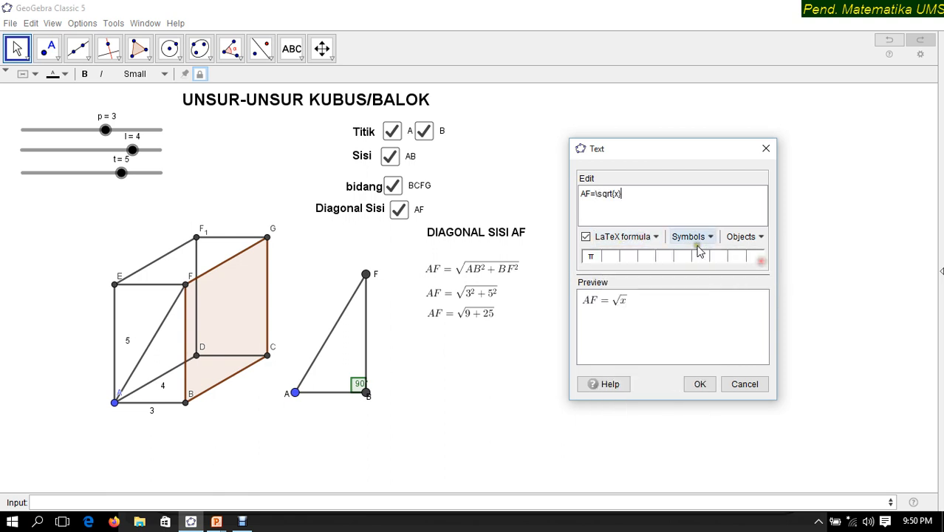
{"action": "double_click", "coordinate": [617, 194]}
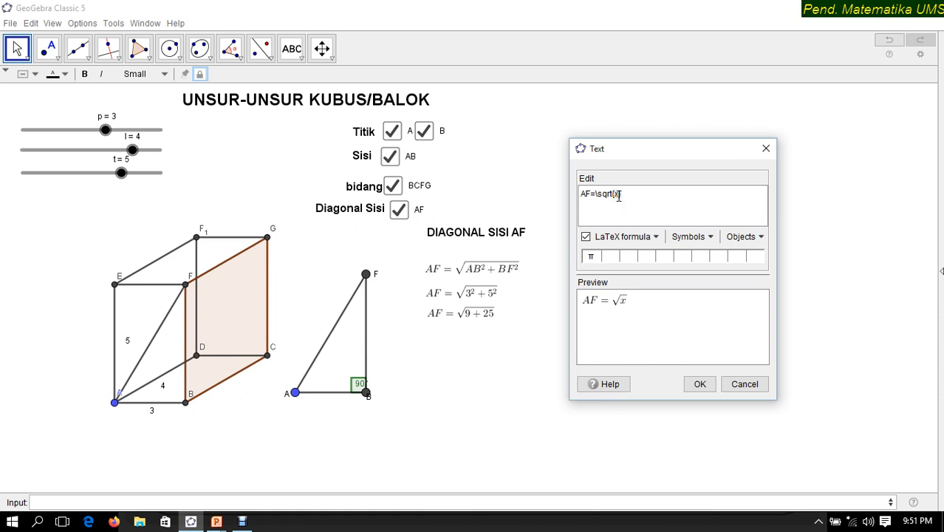